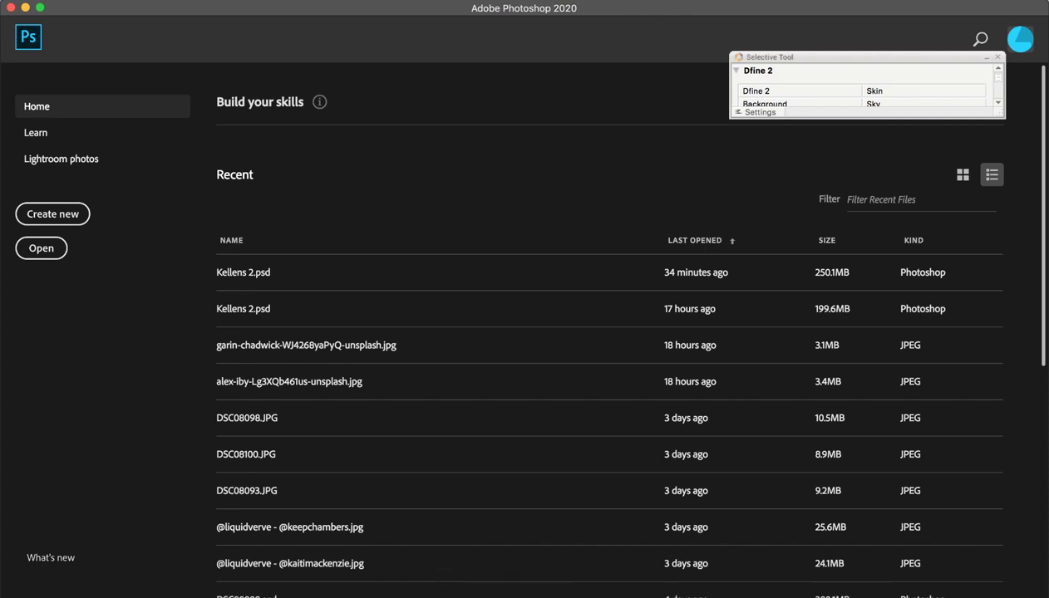
# Step: Close the floating Selective Tool panel on the Home screen
pyautogui.click(997, 57)
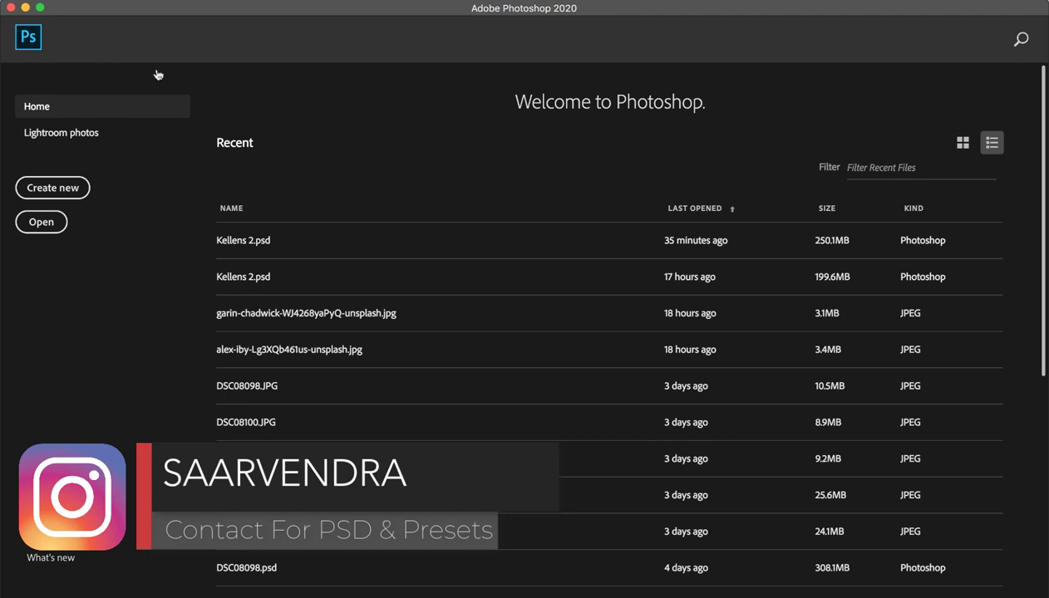
pyautogui.click(264, 252)
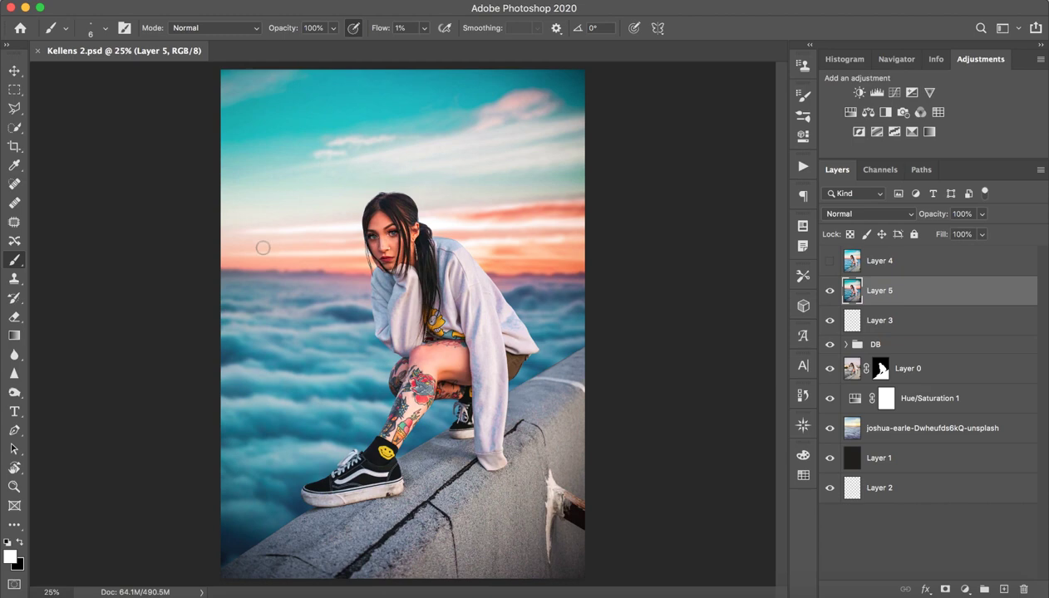
pyautogui.click(520, 285)
pyautogui.hotkey('ctrl', 's')
pyautogui.moveTo(536, 248); pyautogui.dragTo(558, 265)
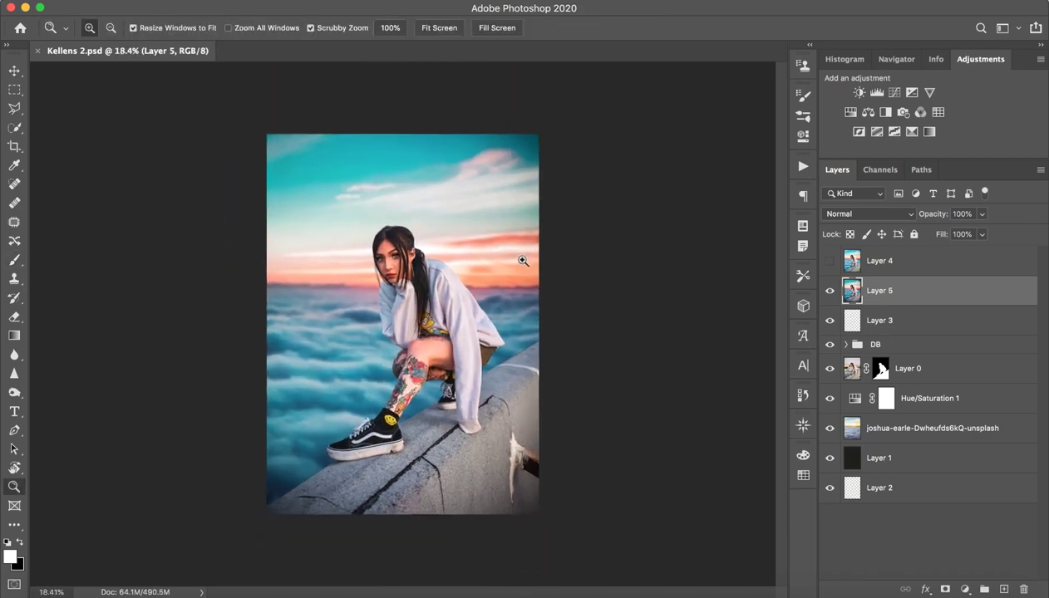
pyautogui.click(830, 261)
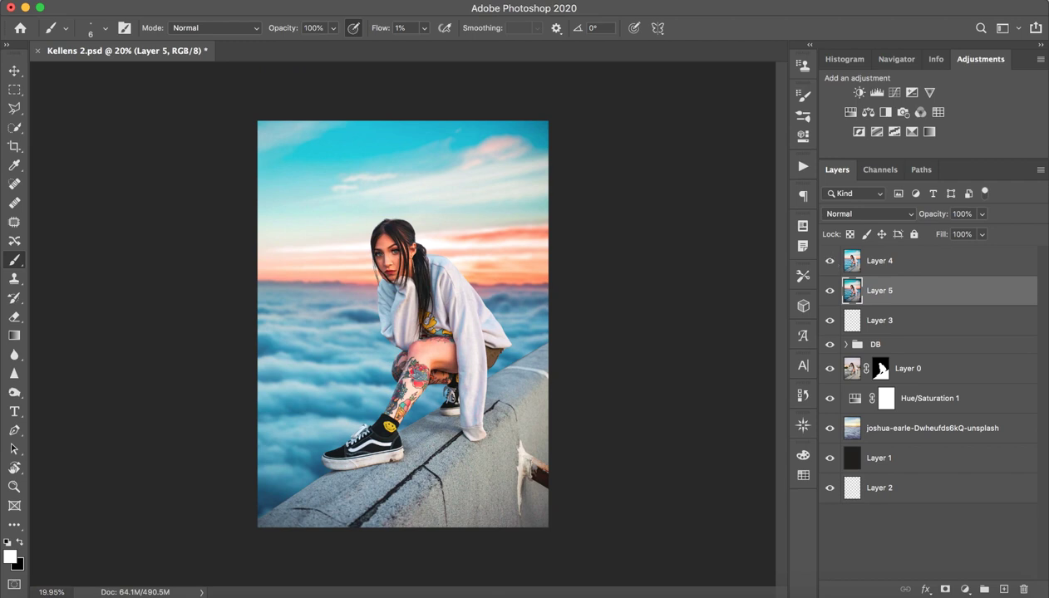
pyautogui.click(830, 261)
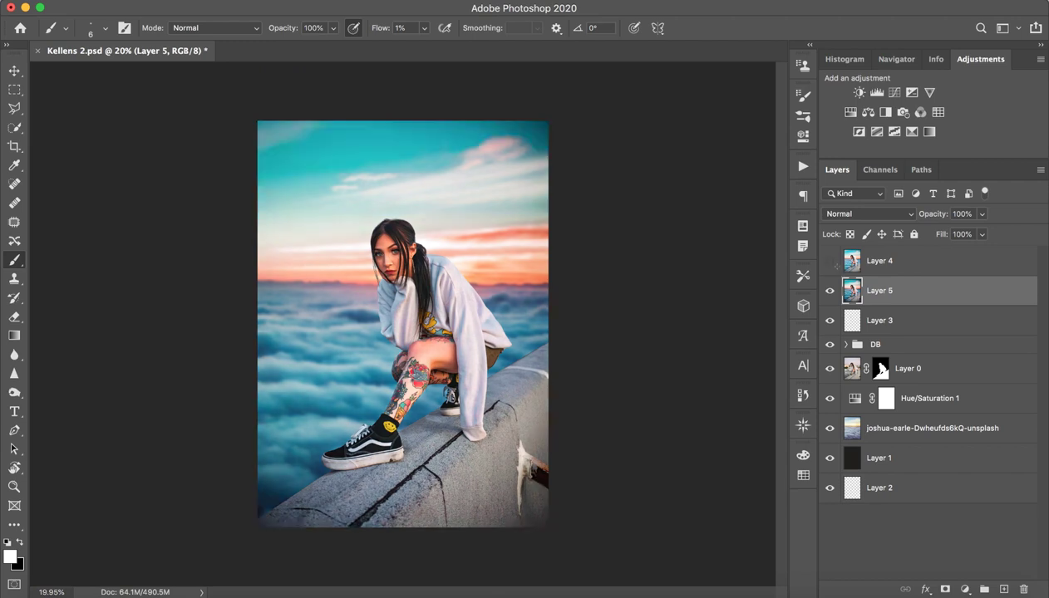
pyautogui.hotkey('ctrl', 'space')
pyautogui.moveTo(390, 334); pyautogui.dragTo(409, 339)
pyautogui.press('b')
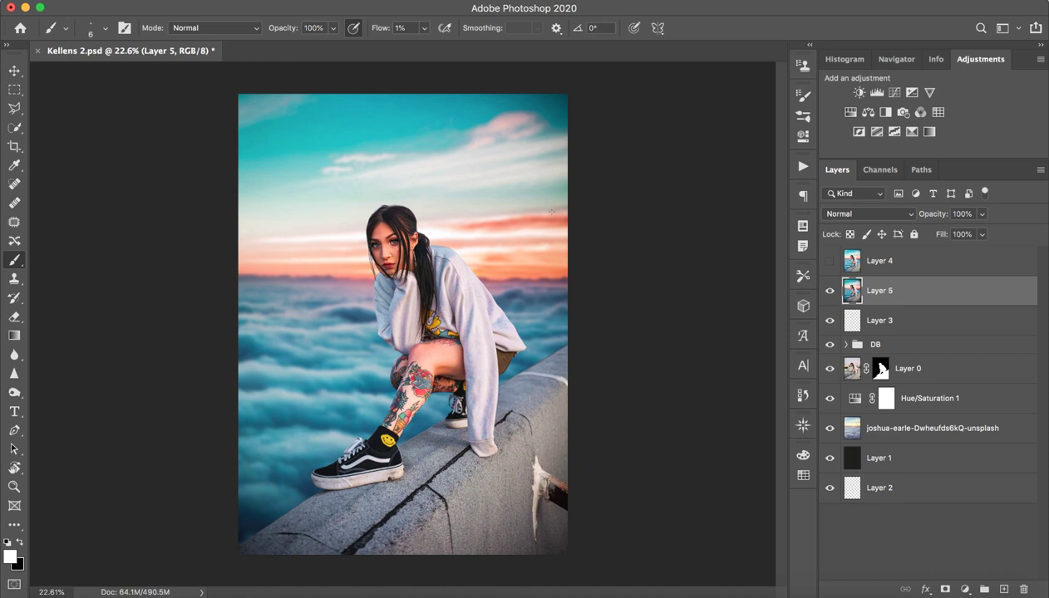
pyautogui.press('F2')
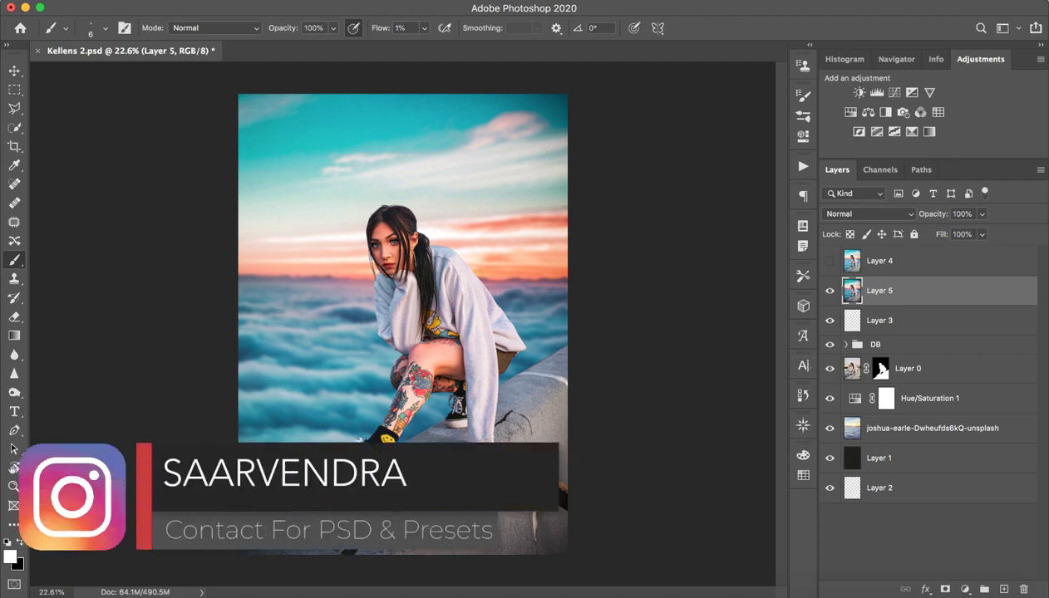
# Step: Hide every layer except Layer 0 and make Layer 0 active
pyautogui.click(829, 488)
pyautogui.moveTo(829, 291); pyautogui.dragTo(830, 458)
pyautogui.click(829, 368)
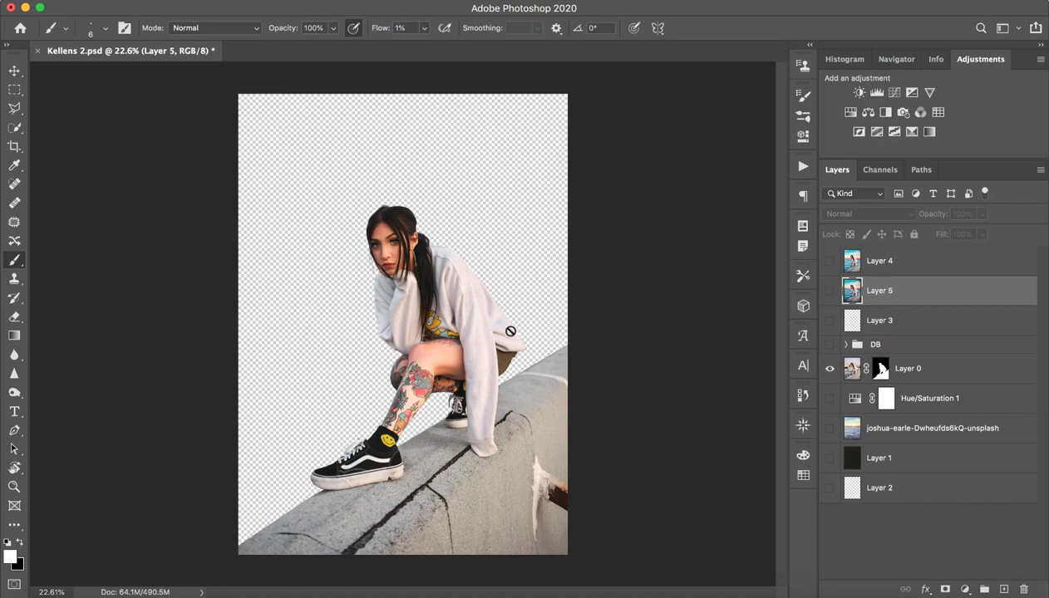
pyautogui.click(908, 375)
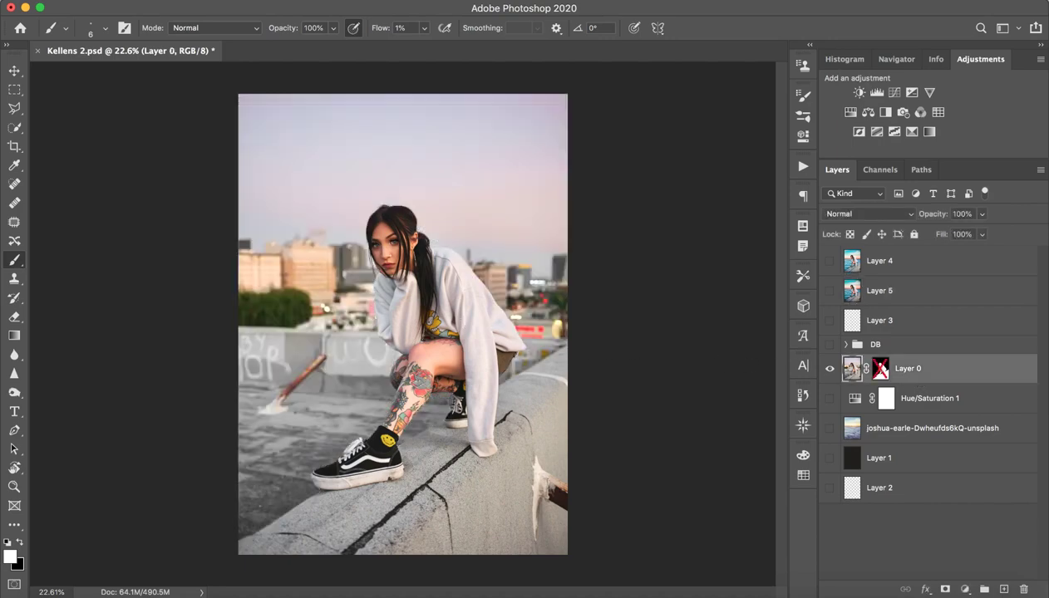
# Step: Check the face up close, then switch Layer 0's mask off to reveal the rooftop photo
pyautogui.press('z')
pyautogui.moveTo(390, 241)
pyautogui.mouseDown()
pyautogui.moveTo(471, 222)
pyautogui.moveTo(369, 240)
pyautogui.mouseUp()
pyautogui.press('b')
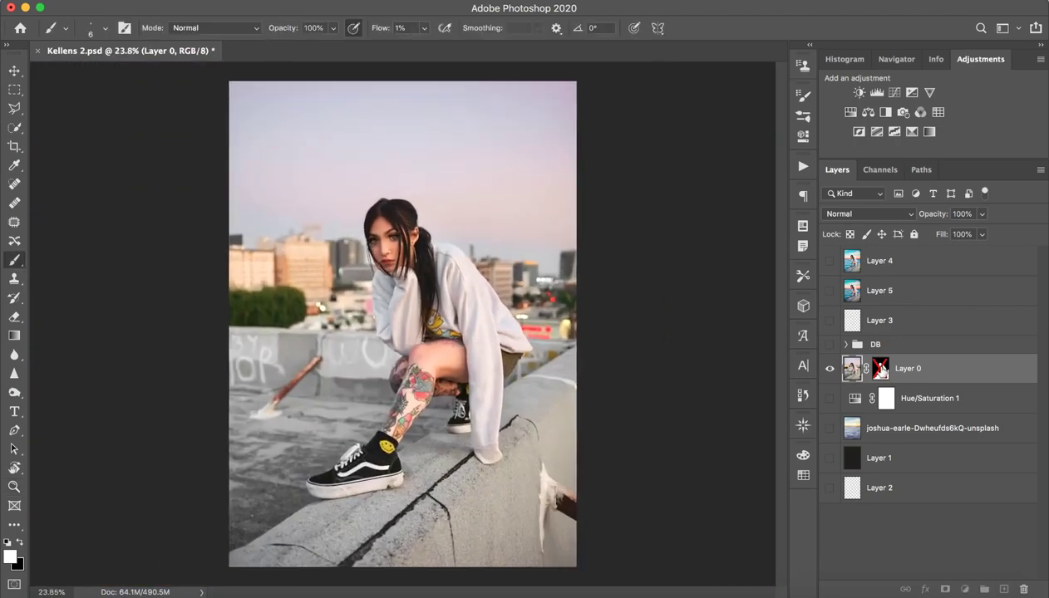
pyautogui.keyDown('shift'); pyautogui.click(872, 369); pyautogui.keyUp('shift')
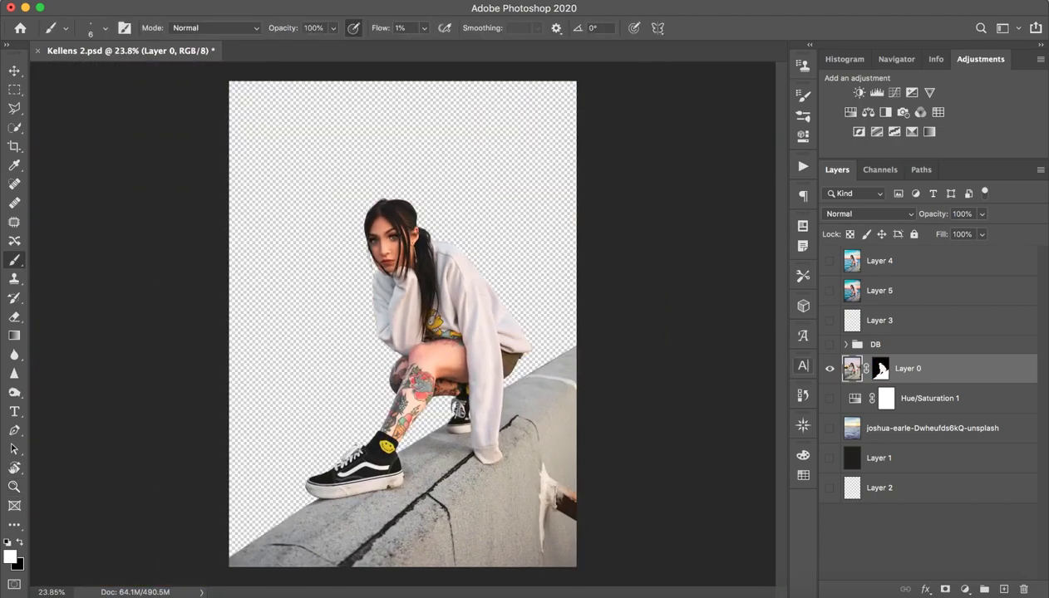
pyautogui.keyDown('shift'); pyautogui.click(881, 370); pyautogui.keyUp('shift')
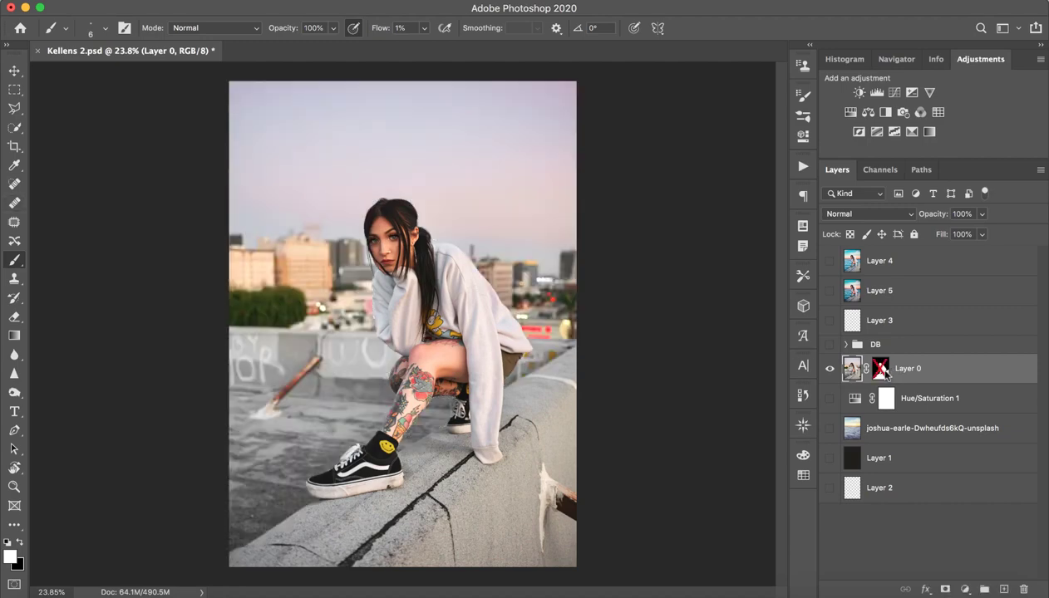
pyautogui.click(15, 431)
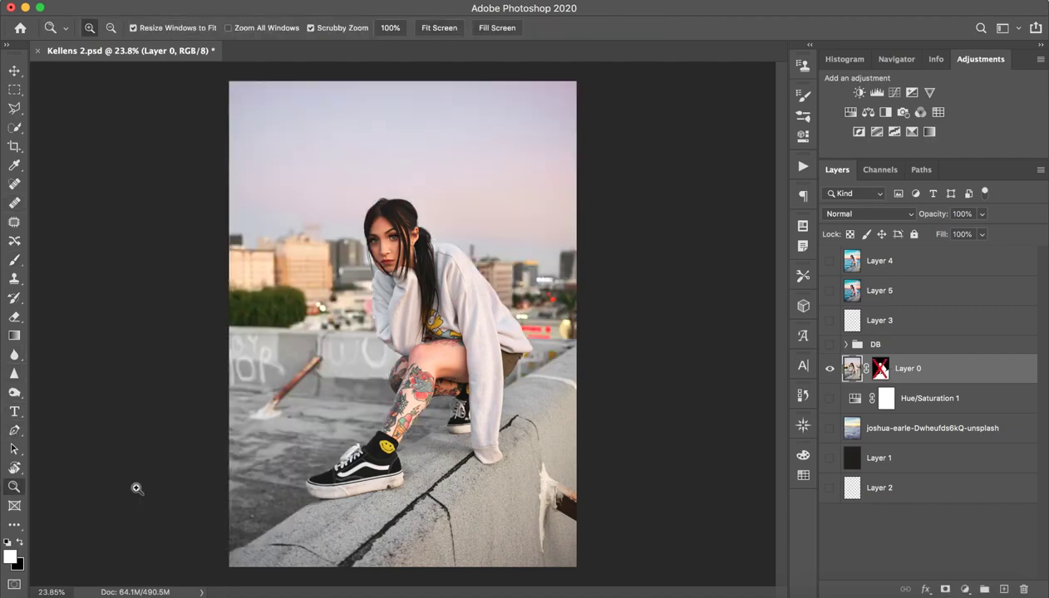
pyautogui.moveTo(164, 503)
pyautogui.mouseDown()
pyautogui.moveTo(250, 540)
pyautogui.moveTo(364, 373)
pyautogui.mouseUp()
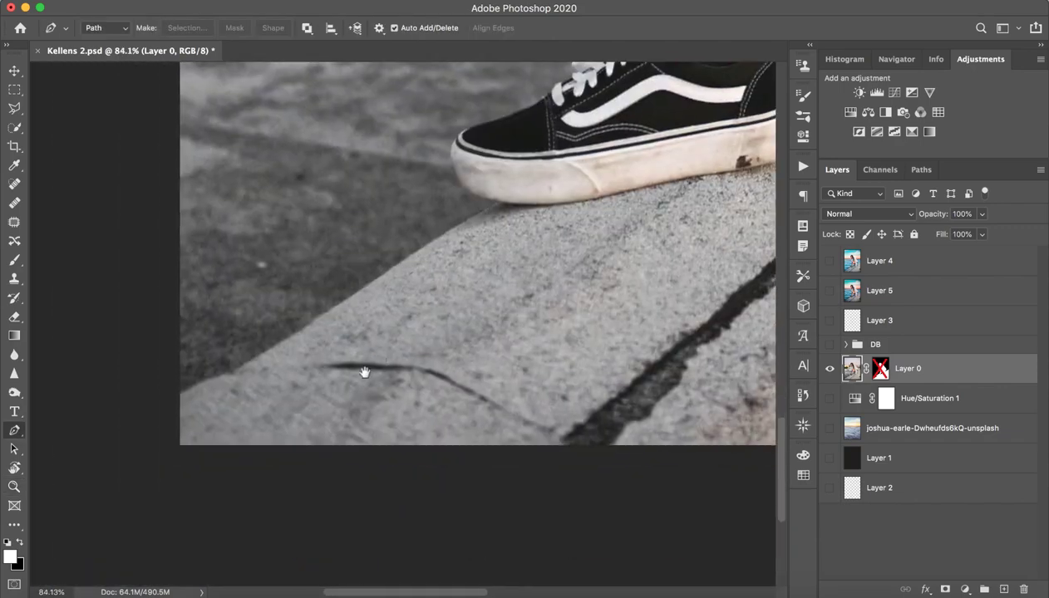
pyautogui.click(158, 410)
pyautogui.moveTo(235, 372); pyautogui.dragTo(237, 375)
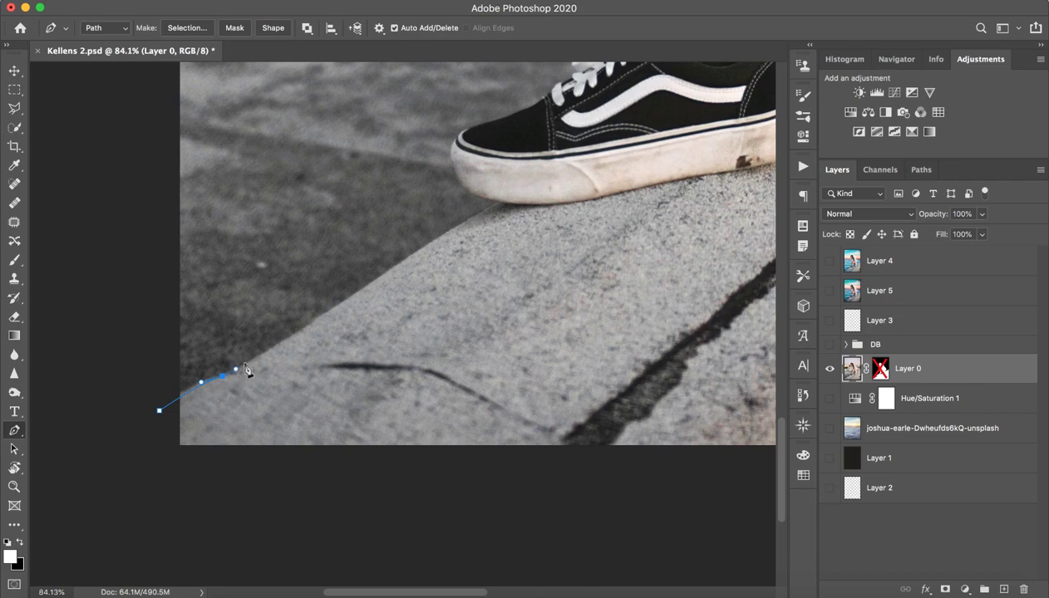
pyautogui.click(496, 203)
pyautogui.moveTo(497, 203); pyautogui.dragTo(503, 200)
pyautogui.click(444, 243)
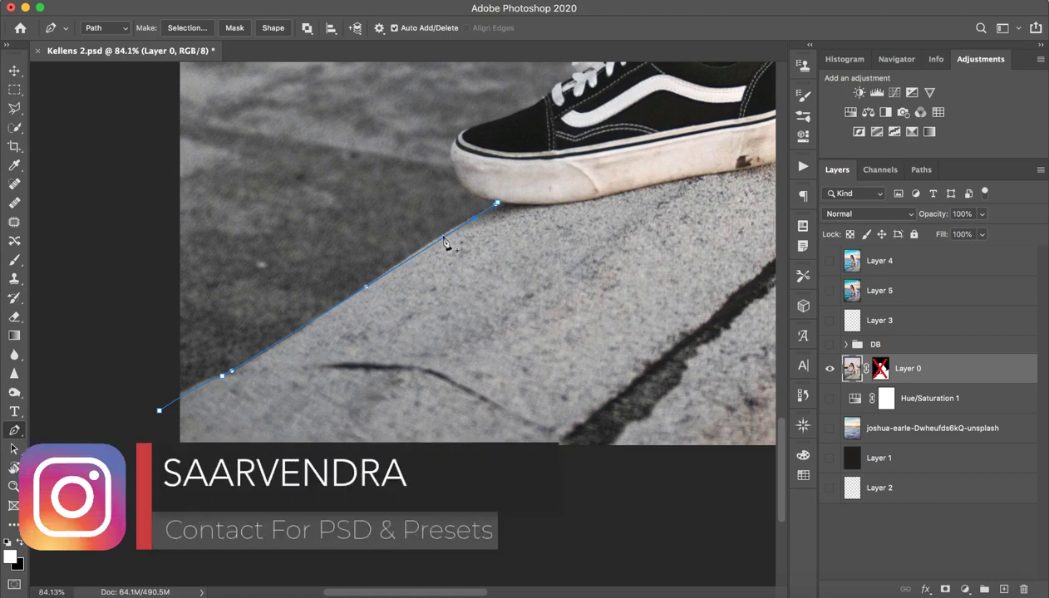
pyautogui.moveTo(444, 243); pyautogui.dragTo(441, 238)
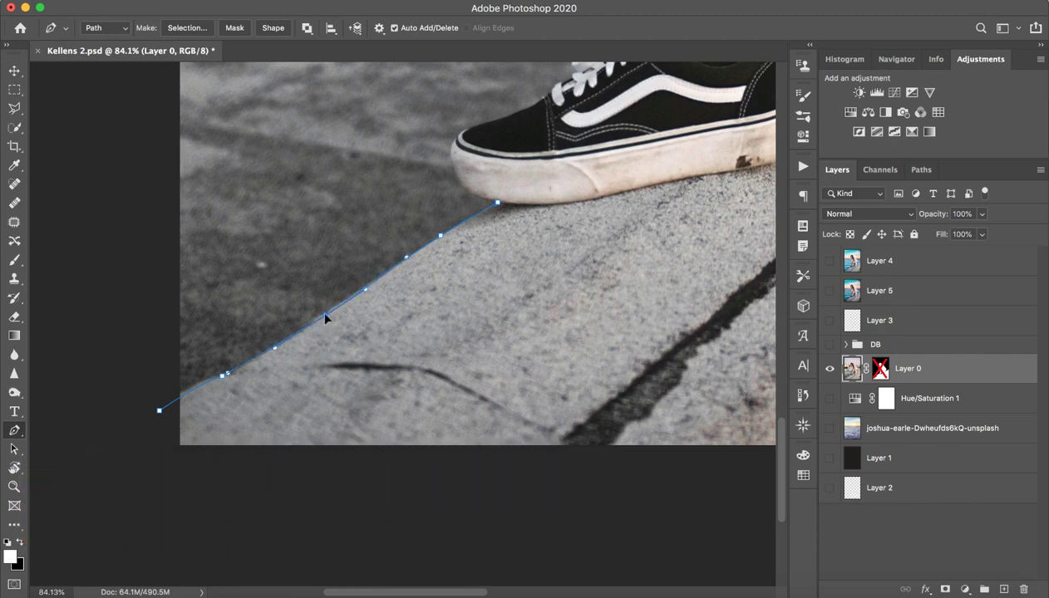
pyautogui.keyDown('ctrl'); pyautogui.click(323, 314); pyautogui.keyUp('ctrl')
pyautogui.moveTo(471, 192); pyautogui.dragTo(453, 181)
pyautogui.moveTo(453, 180); pyautogui.dragTo(462, 186)
pyautogui.moveTo(455, 143); pyautogui.dragTo(465, 132)
pyautogui.click(489, 123)
pyautogui.moveTo(488, 123); pyautogui.dragTo(503, 120)
pyautogui.hotkey('ctrl', 'z')
pyautogui.hotkey('ctrl', 'z')
pyautogui.hotkey('ctrl', 'z')
pyautogui.hotkey('ctrl', 'z')
pyautogui.hotkey('ctrl', 'z')
pyautogui.hotkey('ctrl', 'z')
pyautogui.hotkey('ctrl', 'z')
pyautogui.hotkey('ctrl', 'z')
pyautogui.hotkey('ctrl', 'z')
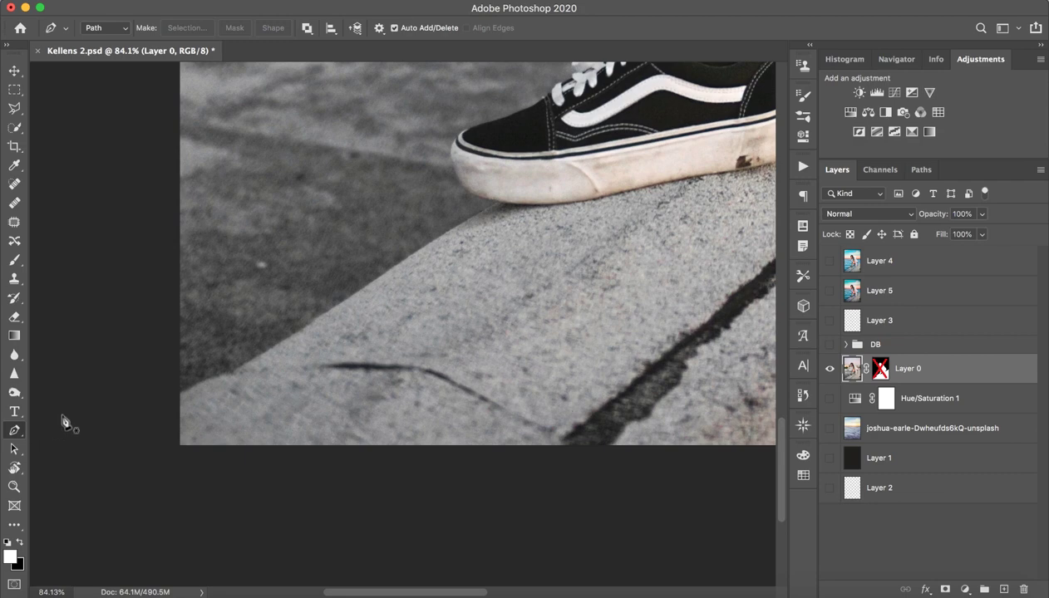
pyautogui.press('z')
pyautogui.moveTo(624, 221)
pyautogui.mouseDown()
pyautogui.moveTo(579, 223)
pyautogui.moveTo(482, 351)
pyautogui.moveTo(428, 249)
pyautogui.mouseUp()
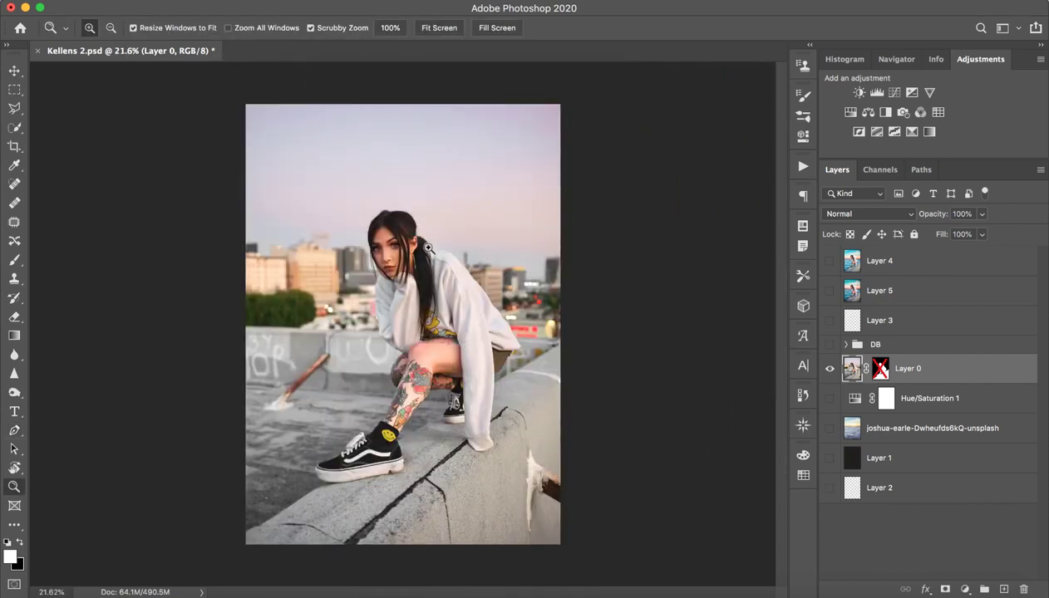
# Step: Re-enable Layer 0's cutout mask and preview it over the dark Layer 1
pyautogui.keyDown('shift'); pyautogui.click(879, 368); pyautogui.keyUp('shift')
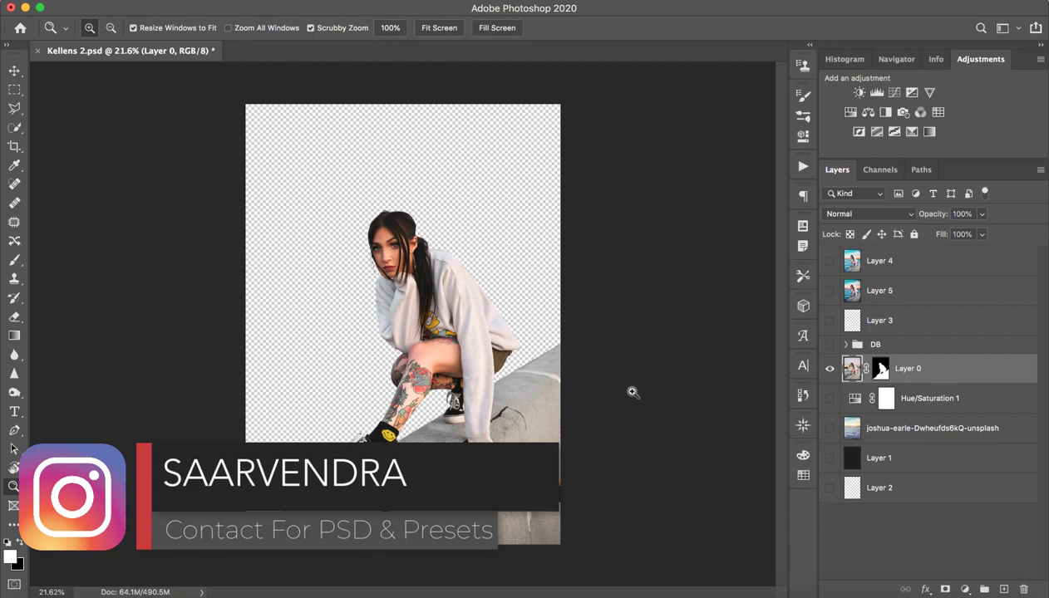
pyautogui.moveTo(367, 243); pyautogui.dragTo(491, 238)
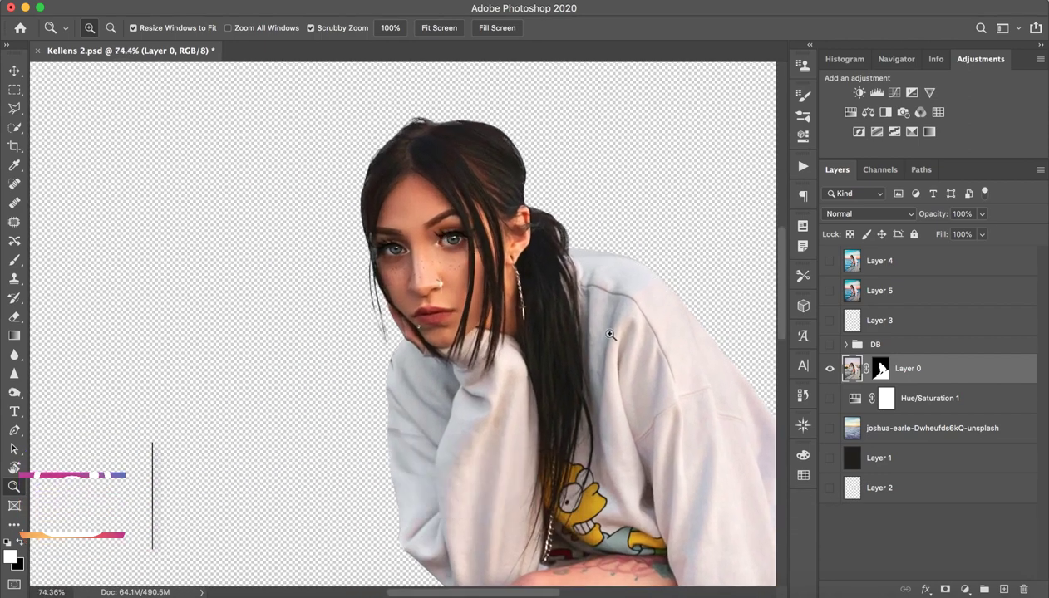
pyautogui.click(830, 458)
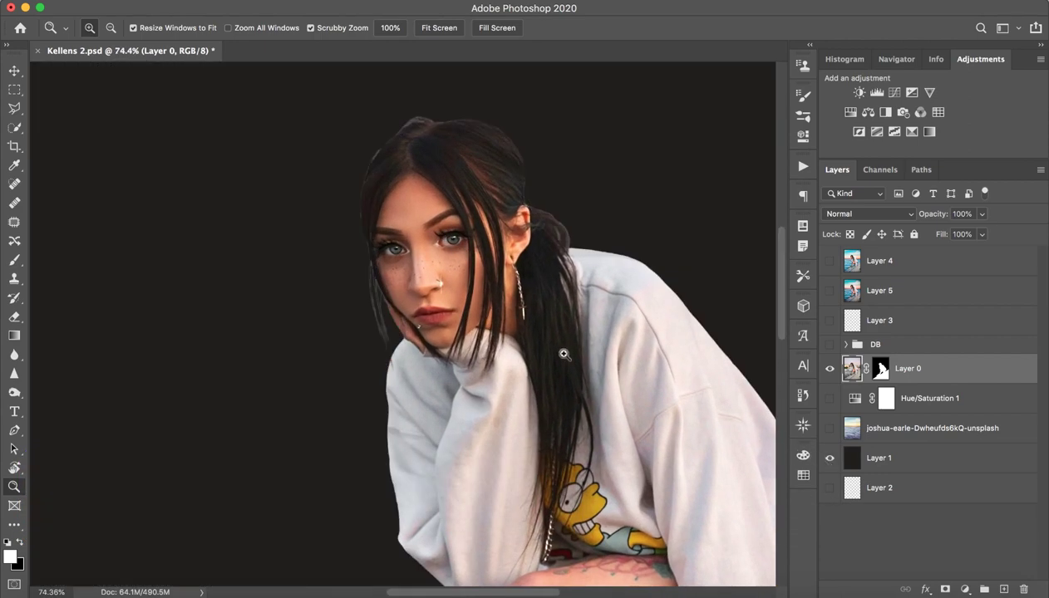
pyautogui.moveTo(562, 350)
pyautogui.mouseDown()
pyautogui.moveTo(423, 369)
pyautogui.moveTo(499, 372)
pyautogui.mouseUp()
pyautogui.click(499, 372)
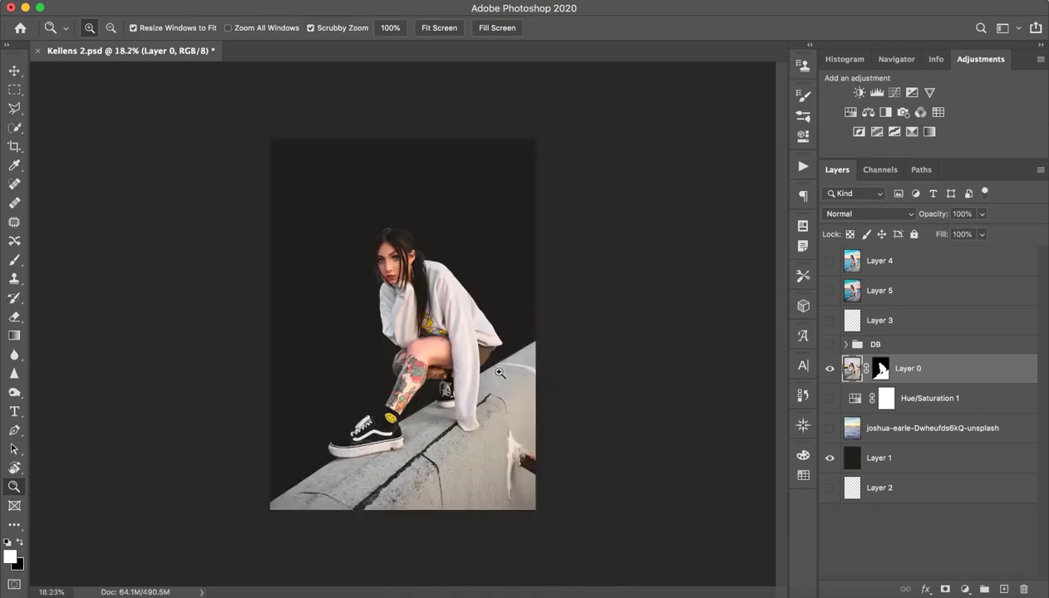
# Step: Hide dark Layer 1, then select and show the empty Layer 2
pyautogui.click(971, 489)
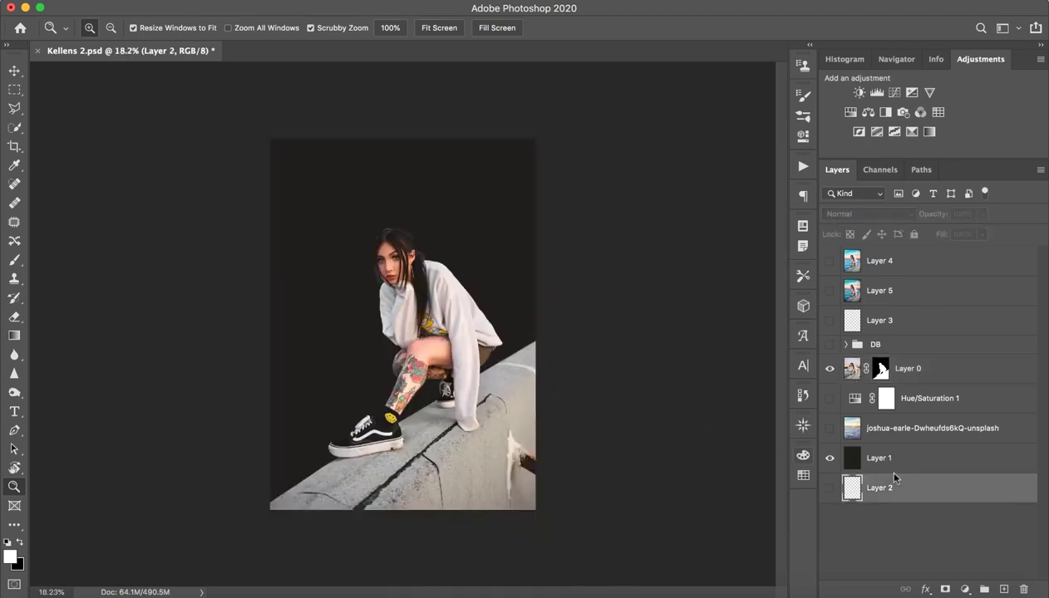
pyautogui.click(830, 458)
pyautogui.click(830, 488)
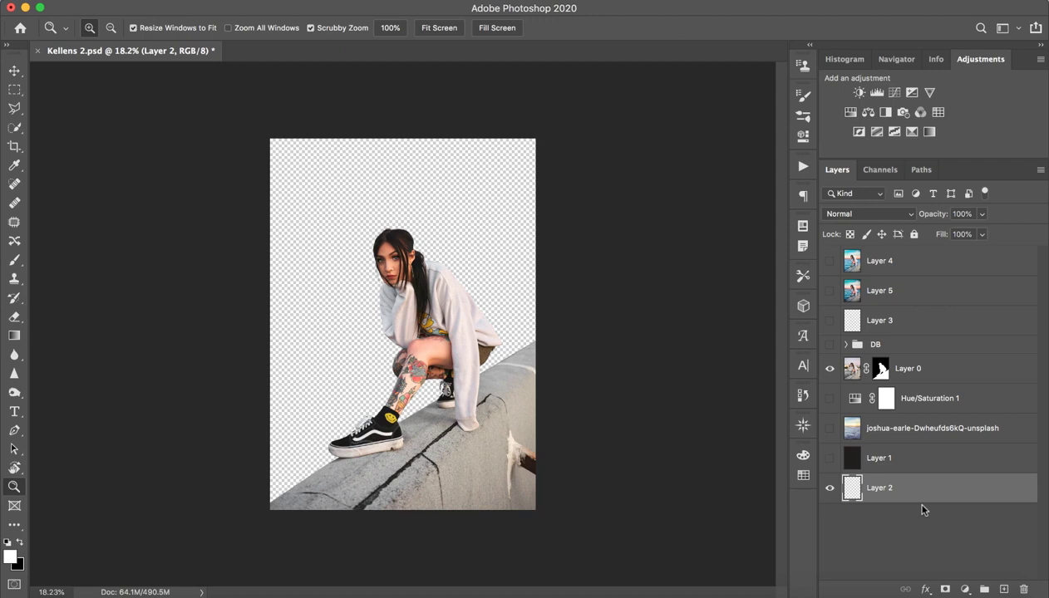
# Step: Look at the Fill options for Layer 2 and cancel, leaving it empty
pyautogui.hotkey('shift', 'F5')
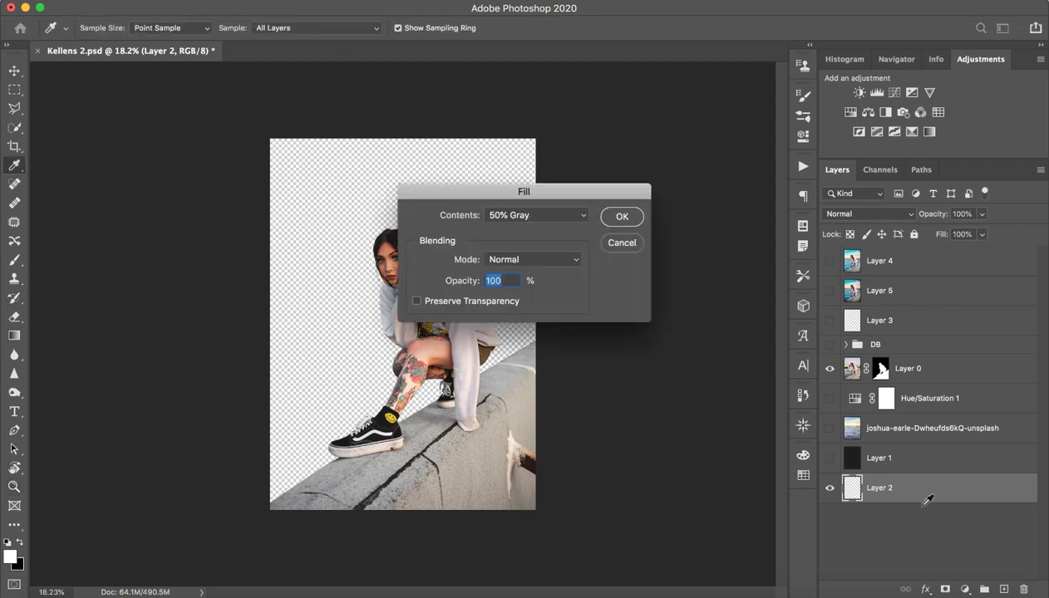
pyautogui.click(512, 213)
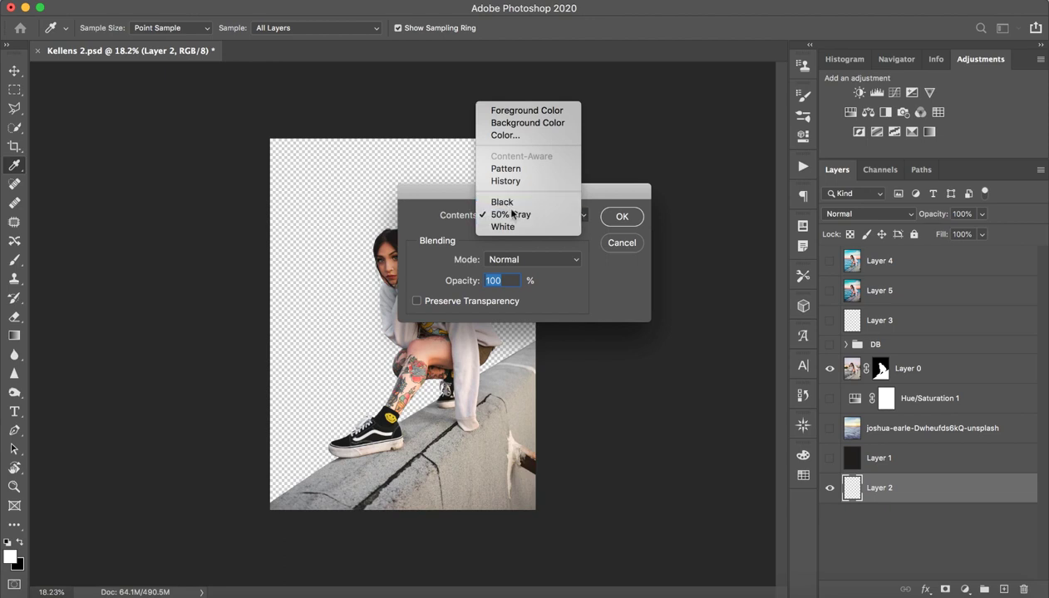
pyautogui.click(622, 243)
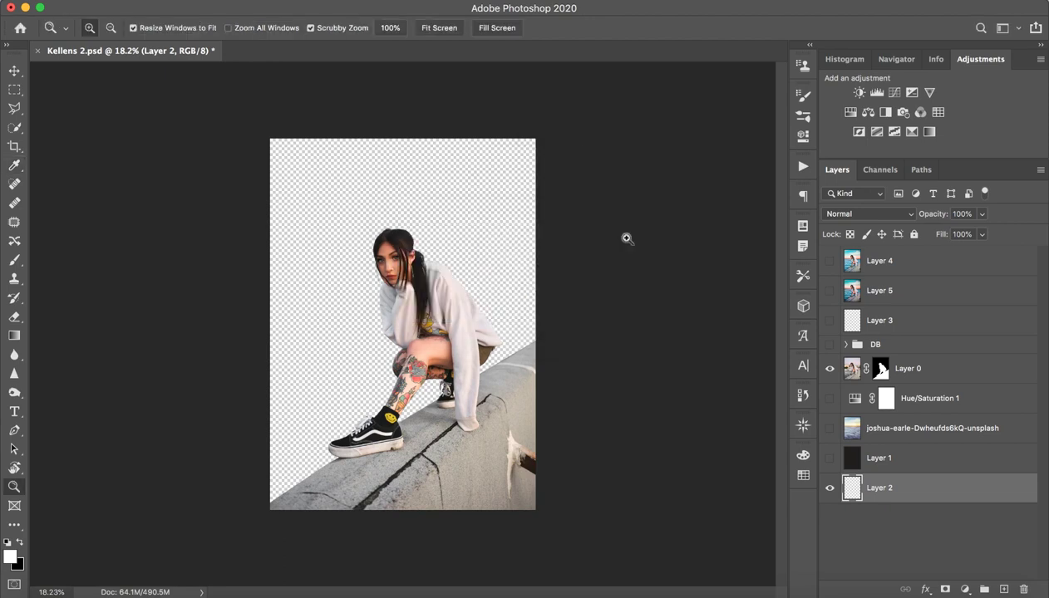
# Step: Show dark Layer 1, inspect the arm and leg cutout edges, then disable Layer 0's mask
pyautogui.click(931, 465)
pyautogui.click(829, 458)
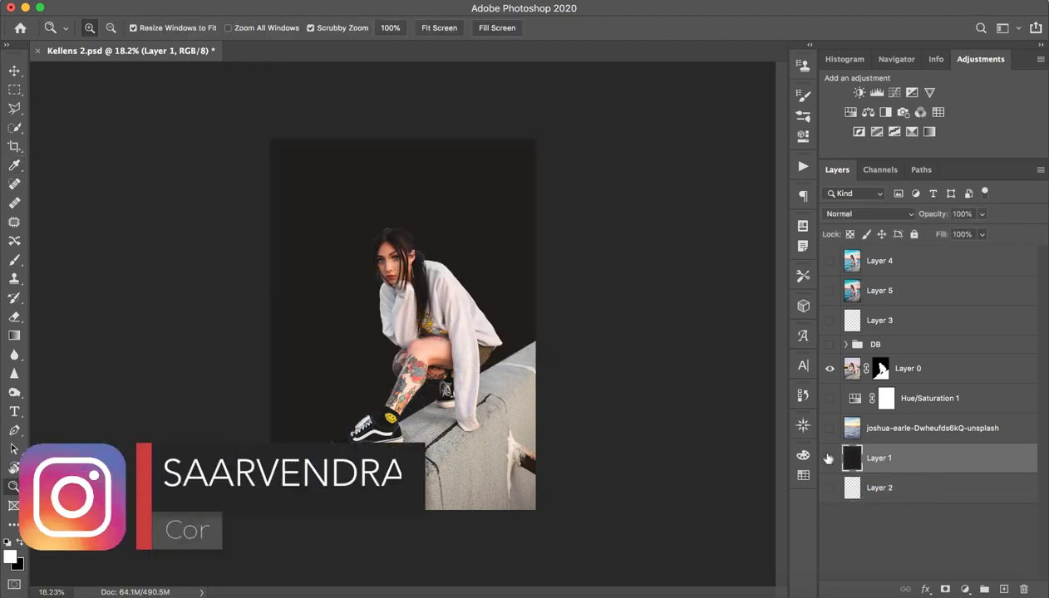
pyautogui.moveTo(356, 268)
pyautogui.mouseDown()
pyautogui.moveTo(483, 249)
pyautogui.moveTo(522, 106)
pyautogui.mouseUp()
pyautogui.moveTo(550, 333); pyautogui.dragTo(543, 145)
pyautogui.moveTo(651, 417); pyautogui.dragTo(644, 161)
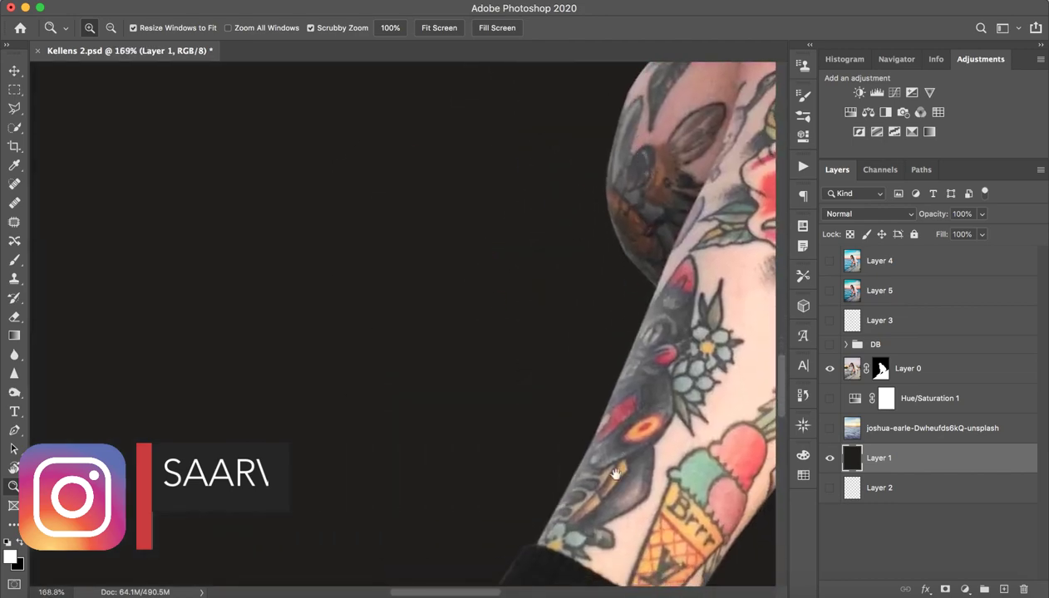
pyautogui.moveTo(640, 582)
pyautogui.mouseDown()
pyautogui.moveTo(656, 253)
pyautogui.moveTo(315, 392)
pyautogui.mouseUp()
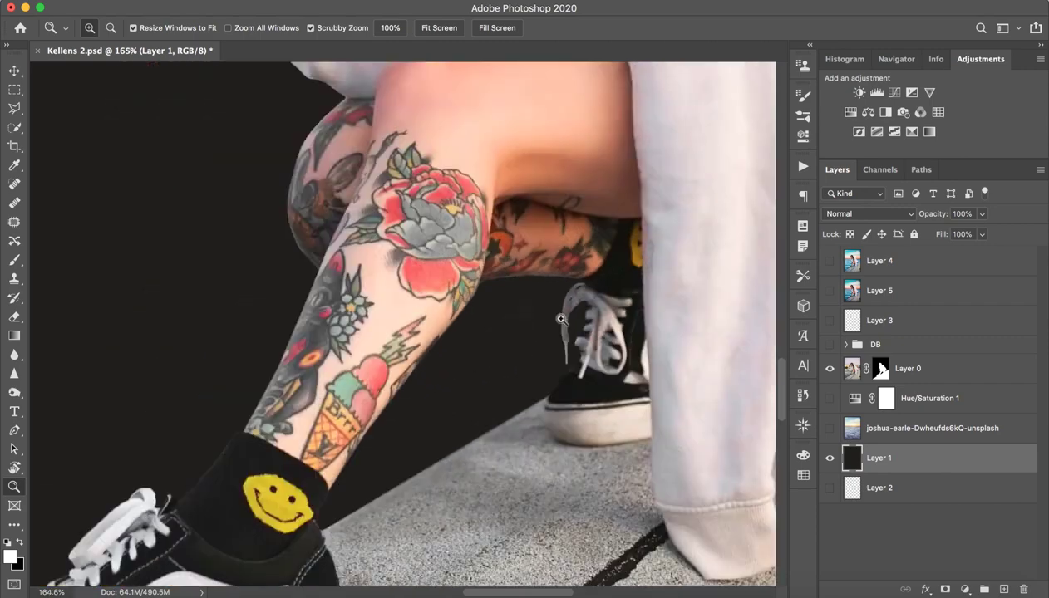
pyautogui.moveTo(546, 321); pyautogui.dragTo(629, 333)
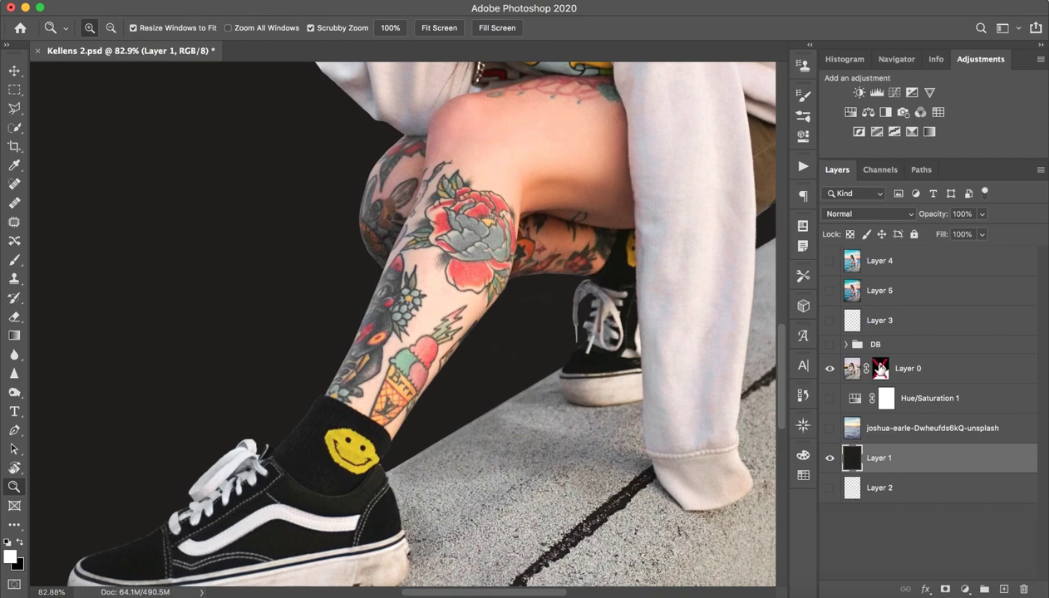
pyautogui.keyDown('shift'); pyautogui.click(878, 367); pyautogui.keyUp('shift')
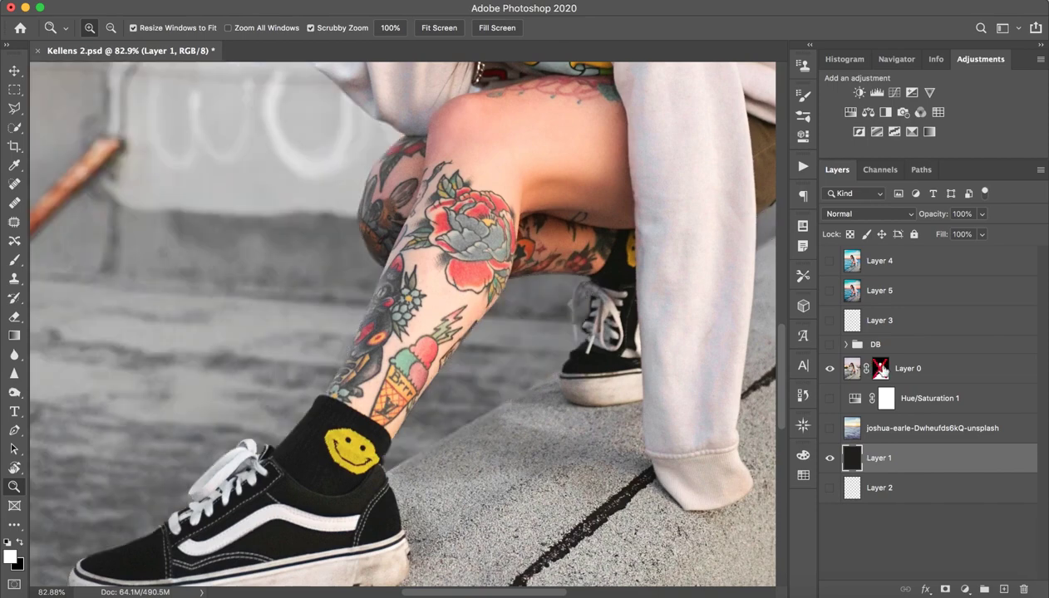
# Step: Re-enable Layer 0's mask, dismiss Layer Style, and fit the image on screen
pyautogui.keyDown('shift'); pyautogui.click(881, 369); pyautogui.keyUp('shift')
pyautogui.doubleClick(881, 368)
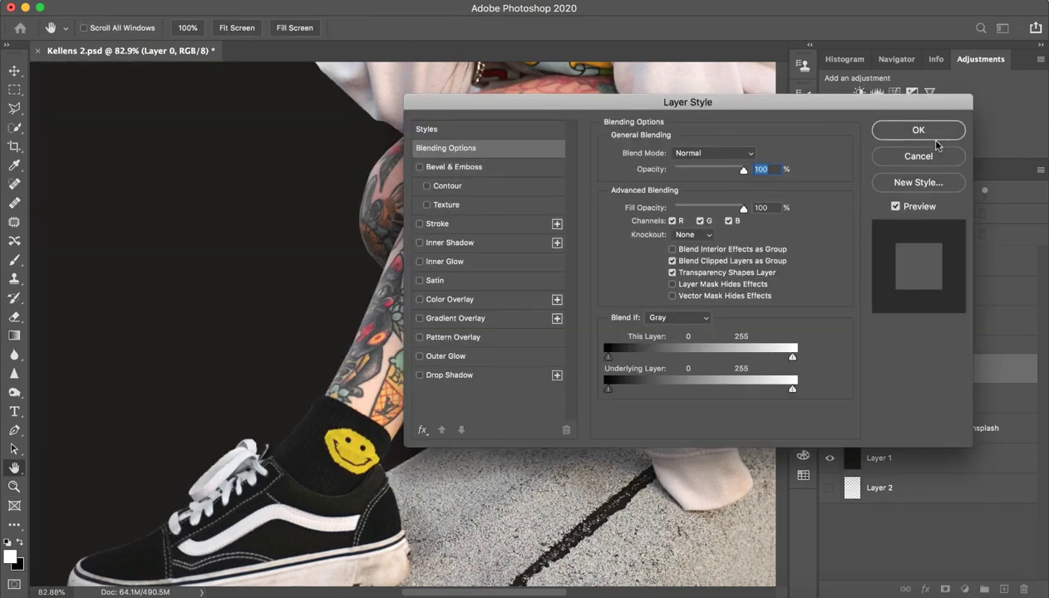
pyautogui.click(921, 156)
pyautogui.keyDown('shift'); pyautogui.click(878, 368); pyautogui.keyUp('shift')
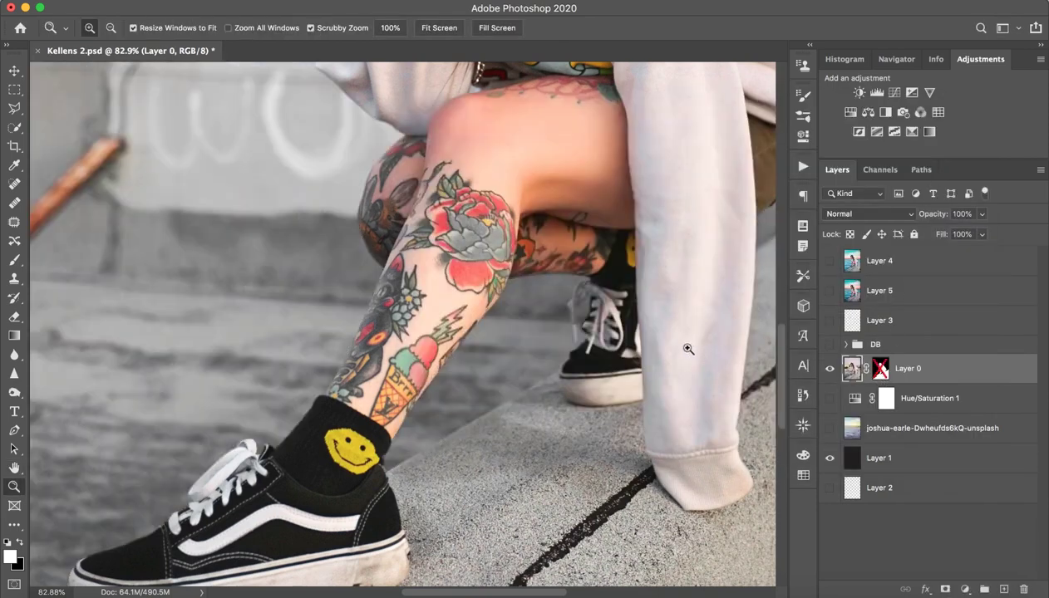
pyautogui.press('super+0')
pyautogui.keyDown('shift'); pyautogui.click(882, 369); pyautogui.keyUp('shift')
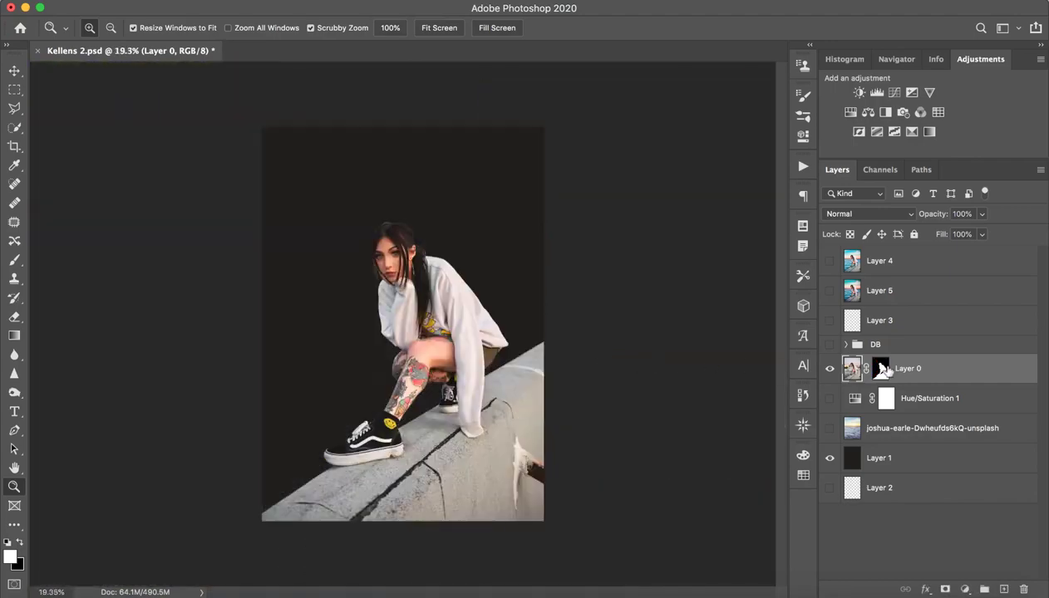
# Step: Toggle the dark Layer 1 backdrop to check the cutout, then inspect the face
pyautogui.click(829, 460)
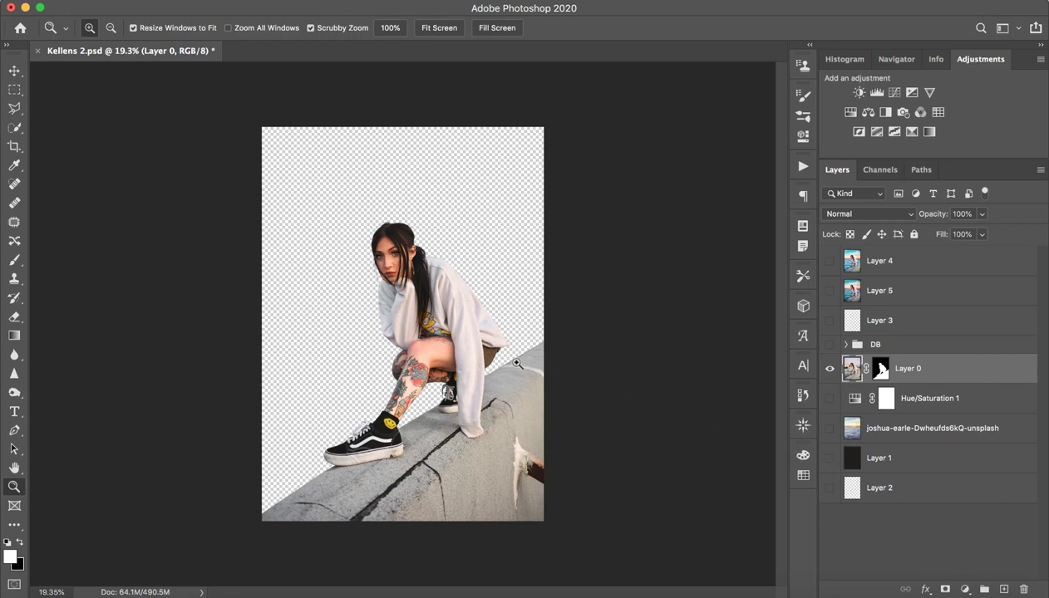
pyautogui.click(830, 459)
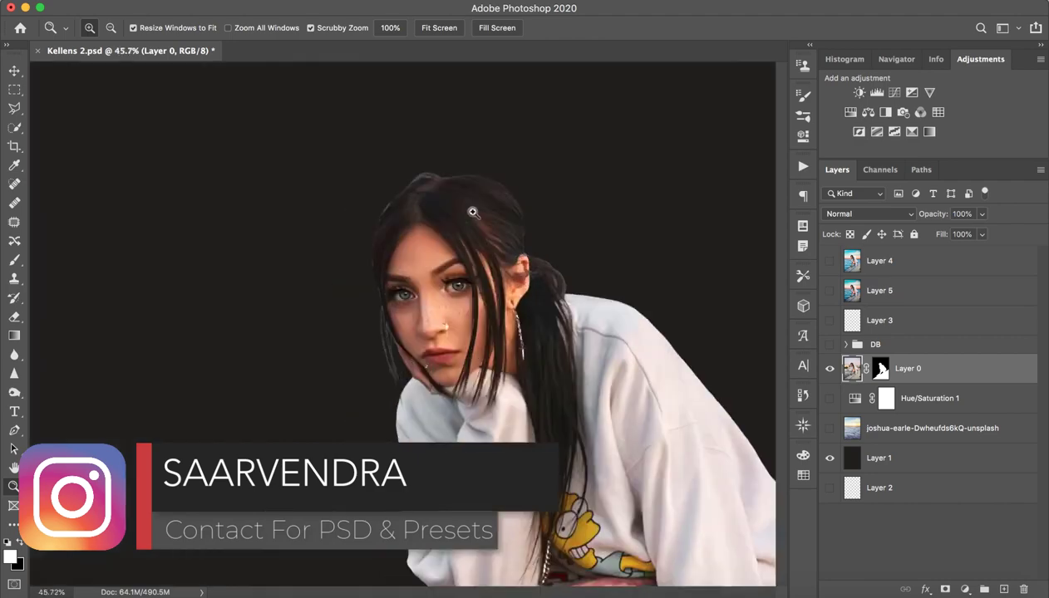
pyautogui.moveTo(367, 239); pyautogui.dragTo(498, 205)
pyautogui.scroll(-5, 465, 182)
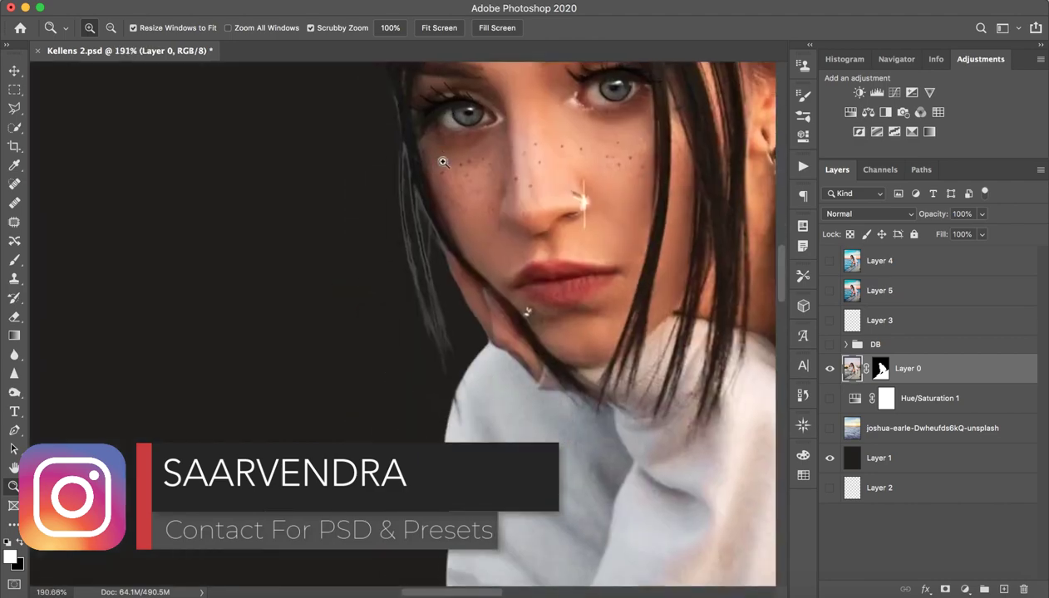
pyautogui.moveTo(602, 364)
pyautogui.mouseDown()
pyautogui.moveTo(502, 374)
pyautogui.moveTo(541, 381)
pyautogui.mouseUp()
pyautogui.scroll(-3, 538, 356)
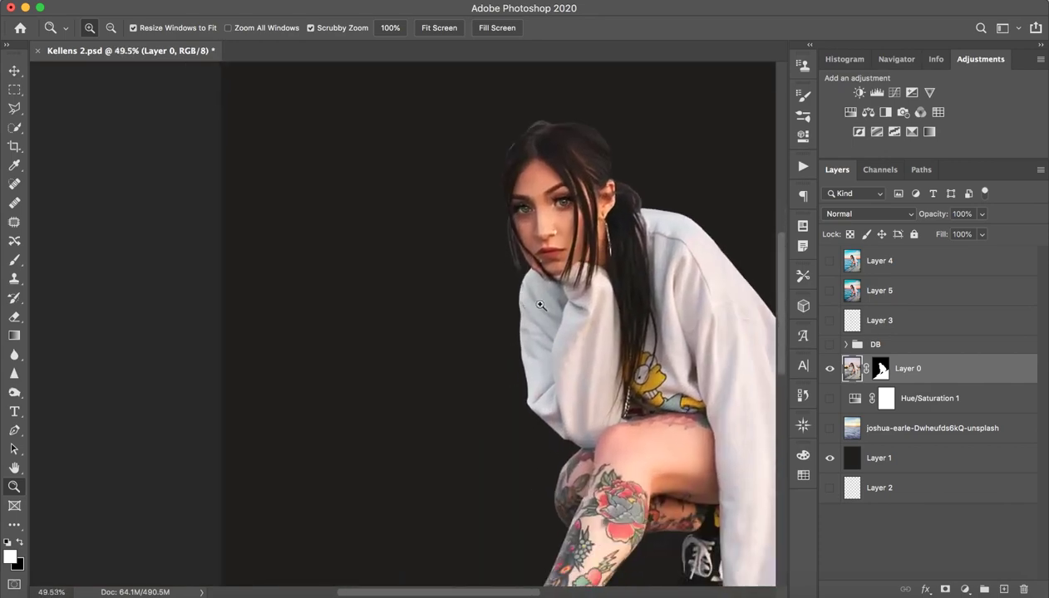
pyautogui.moveTo(549, 304); pyautogui.dragTo(530, 297)
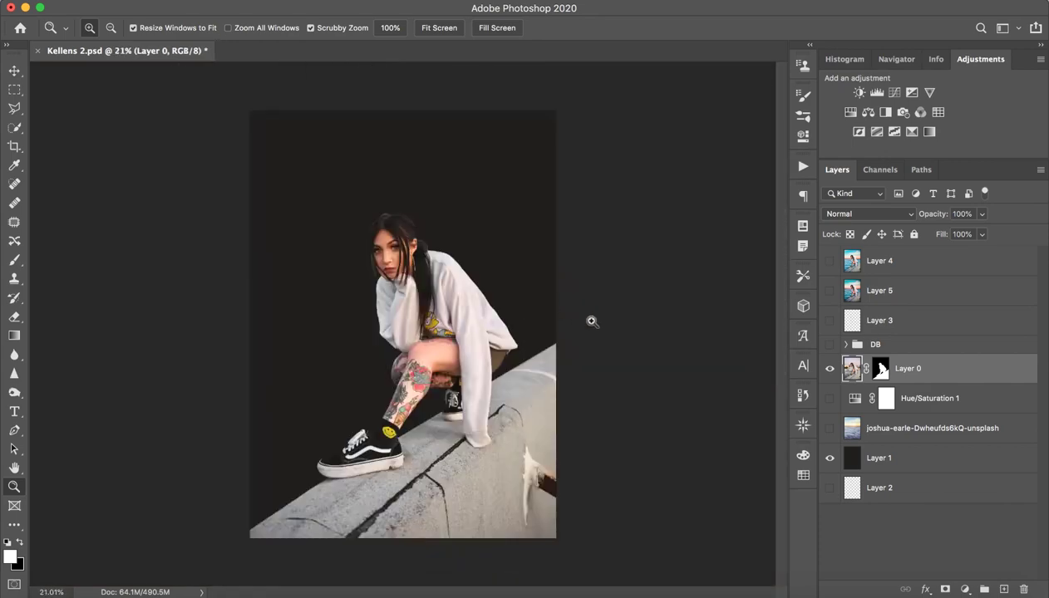
# Step: Hide dark Layer 1 and show the joshua-earle sunset sky layer behind the woman
pyautogui.click(829, 458)
pyautogui.click(830, 428)
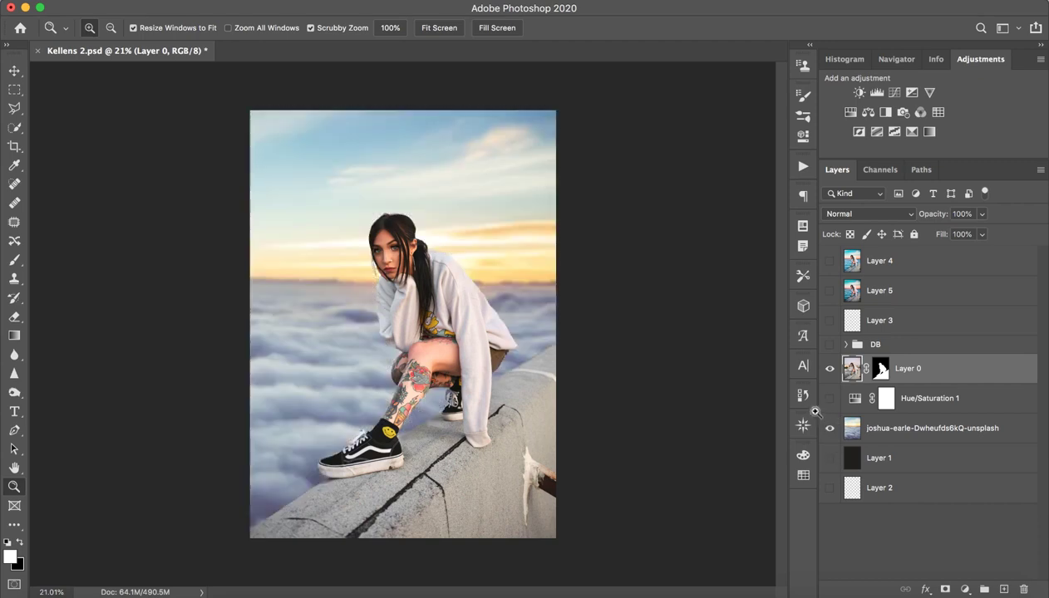
pyautogui.moveTo(494, 352); pyautogui.dragTo(488, 347)
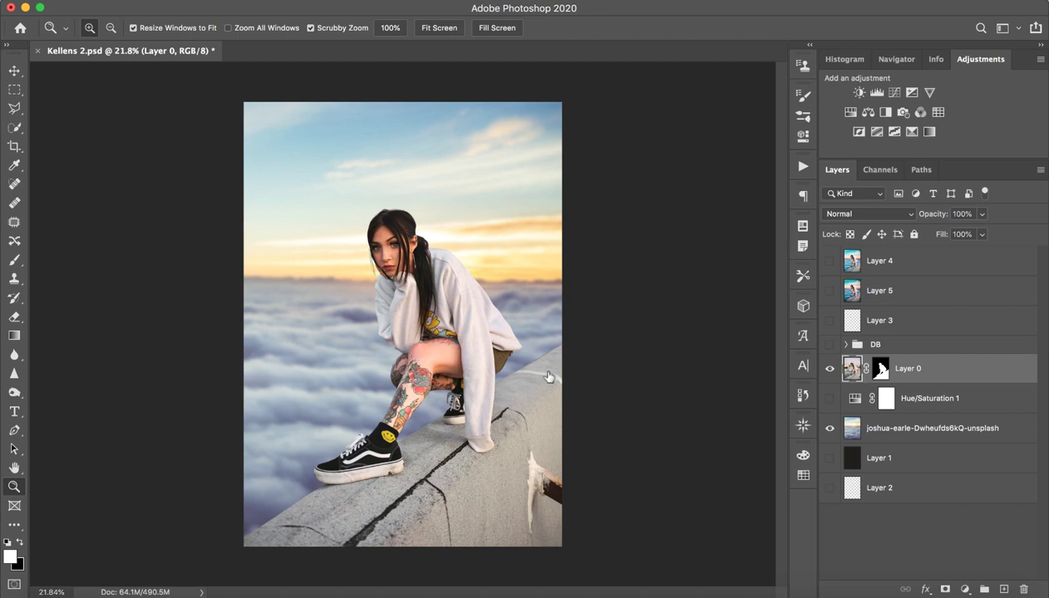
# Step: Turn on Hue/Saturation 1 and compare the sky with and without it
pyautogui.click(830, 399)
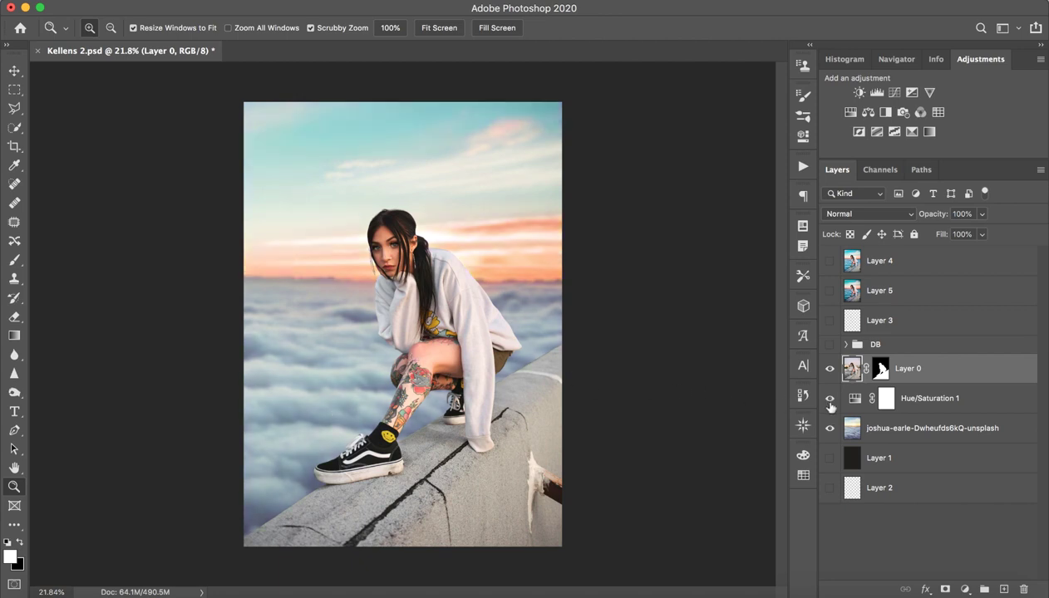
pyautogui.click(830, 399)
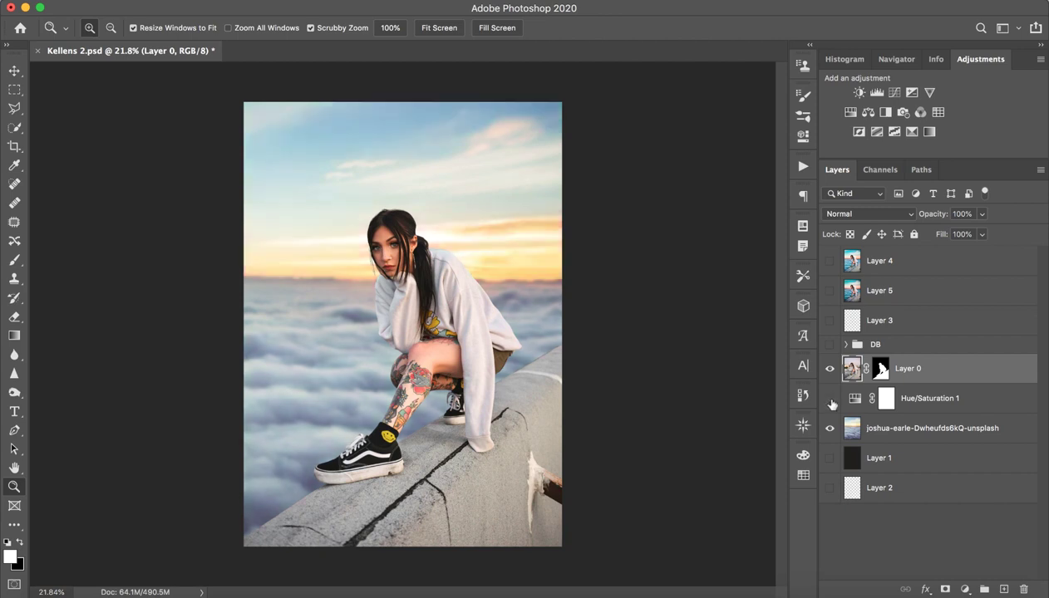
pyautogui.click(830, 399)
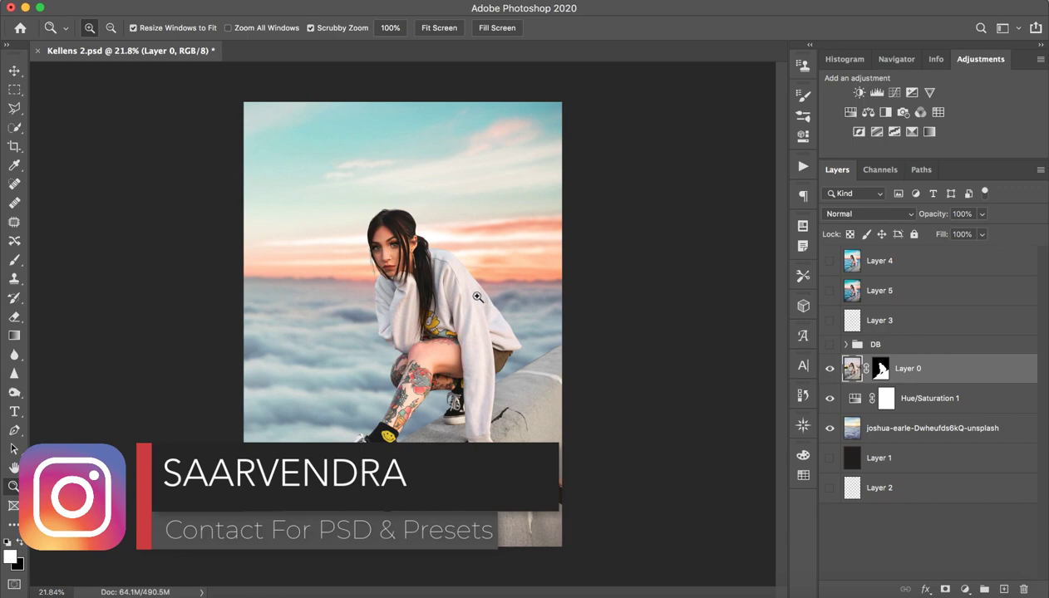
pyautogui.moveTo(428, 251)
pyautogui.mouseDown()
pyautogui.moveTo(534, 247)
pyautogui.moveTo(488, 301)
pyautogui.moveTo(526, 210)
pyautogui.moveTo(515, 269)
pyautogui.mouseUp()
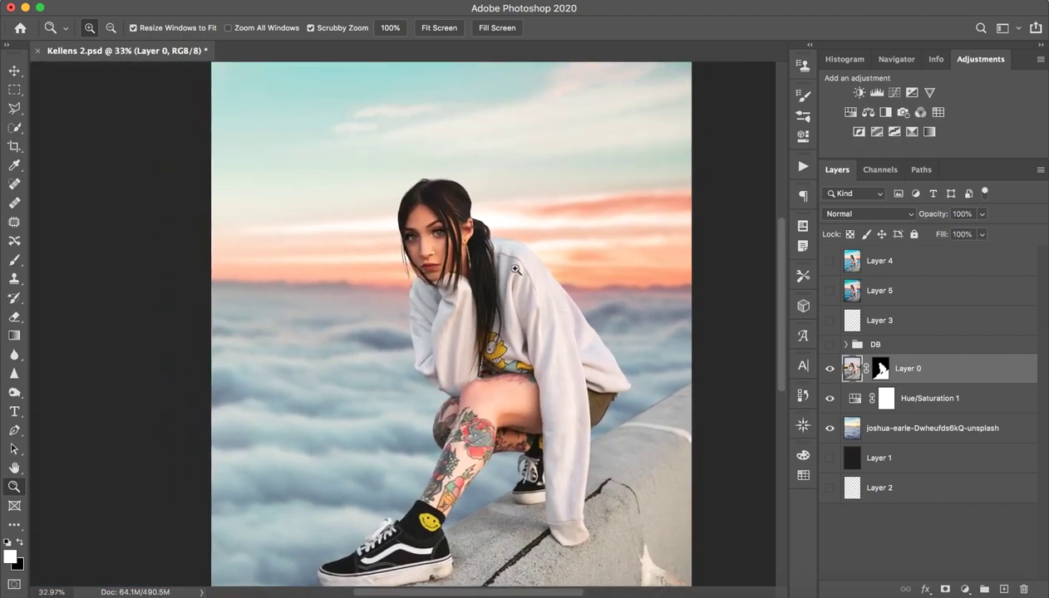
# Step: Change Hue/Saturation 1's hue from -21 to -17 and compare the sky
pyautogui.doubleClick(854, 400)
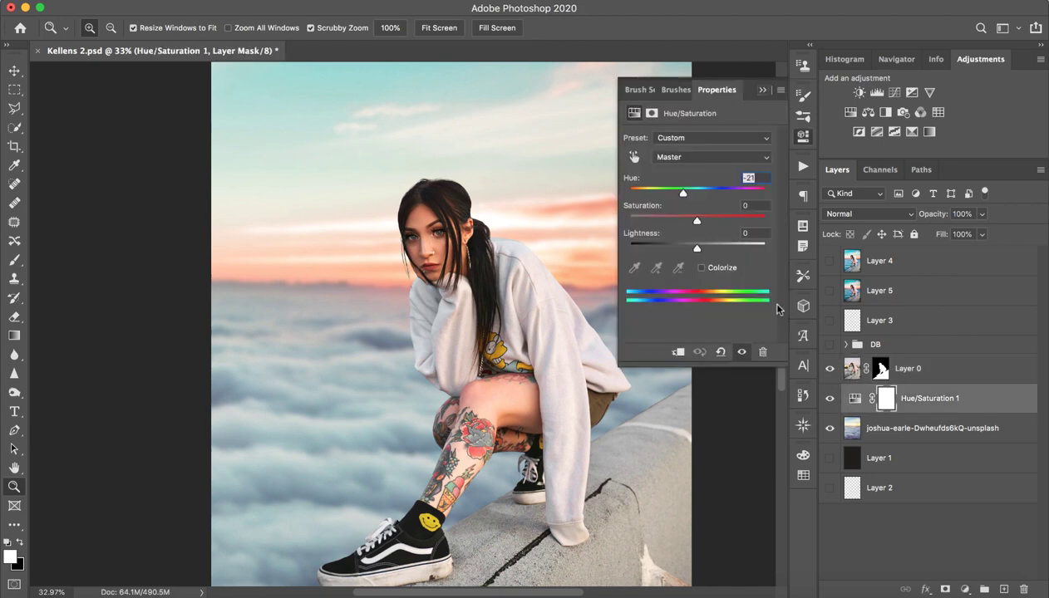
pyautogui.moveTo(683, 193); pyautogui.dragTo(703, 193)
pyautogui.click(762, 89)
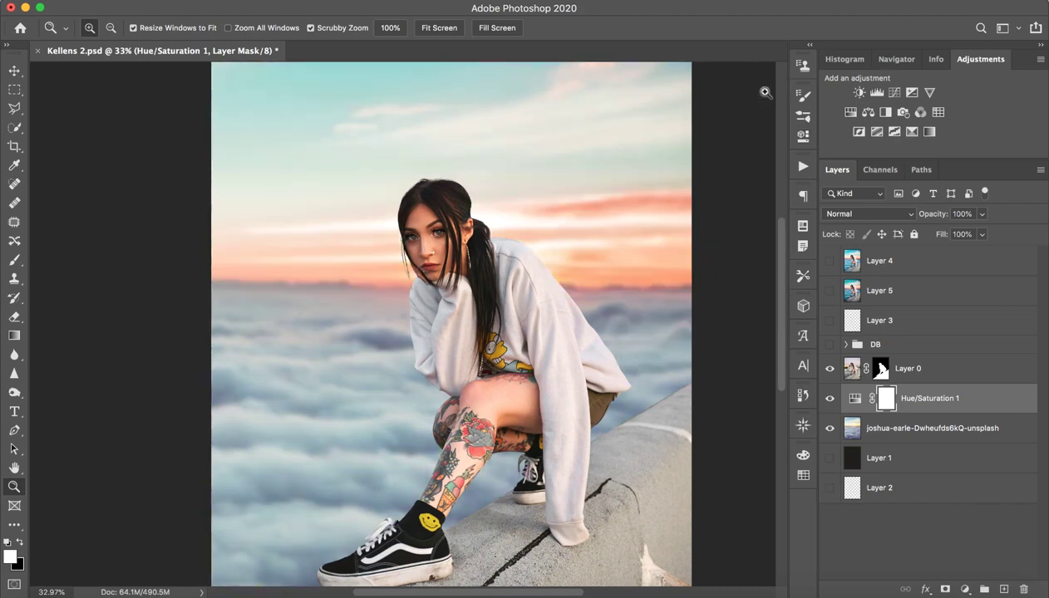
pyautogui.click(828, 399)
pyautogui.click(829, 399)
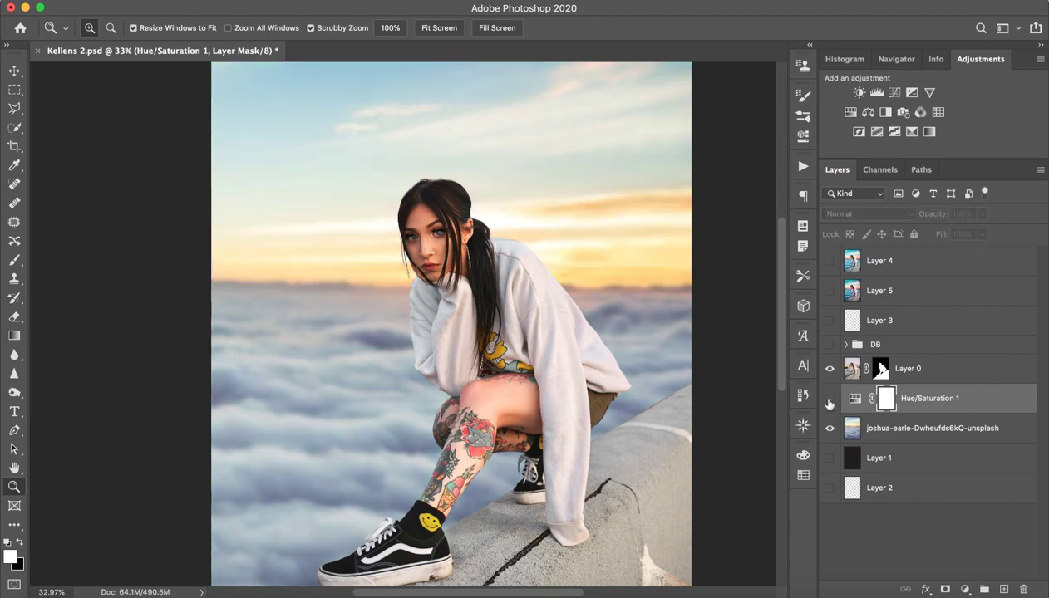
pyautogui.click(828, 399)
pyautogui.moveTo(573, 376); pyautogui.dragTo(508, 376)
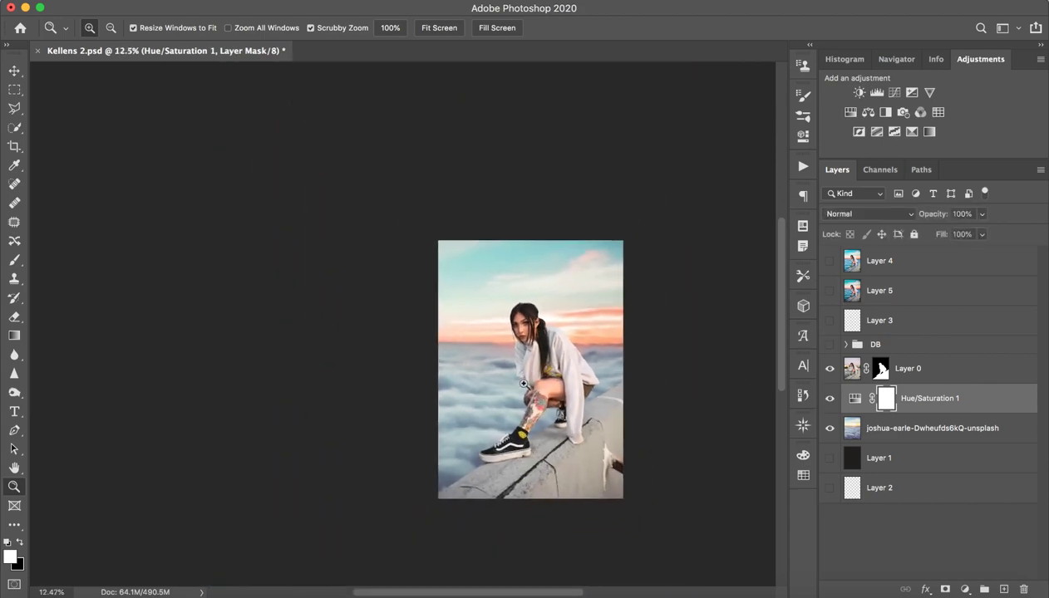
pyautogui.moveTo(399, 320); pyautogui.dragTo(438, 319)
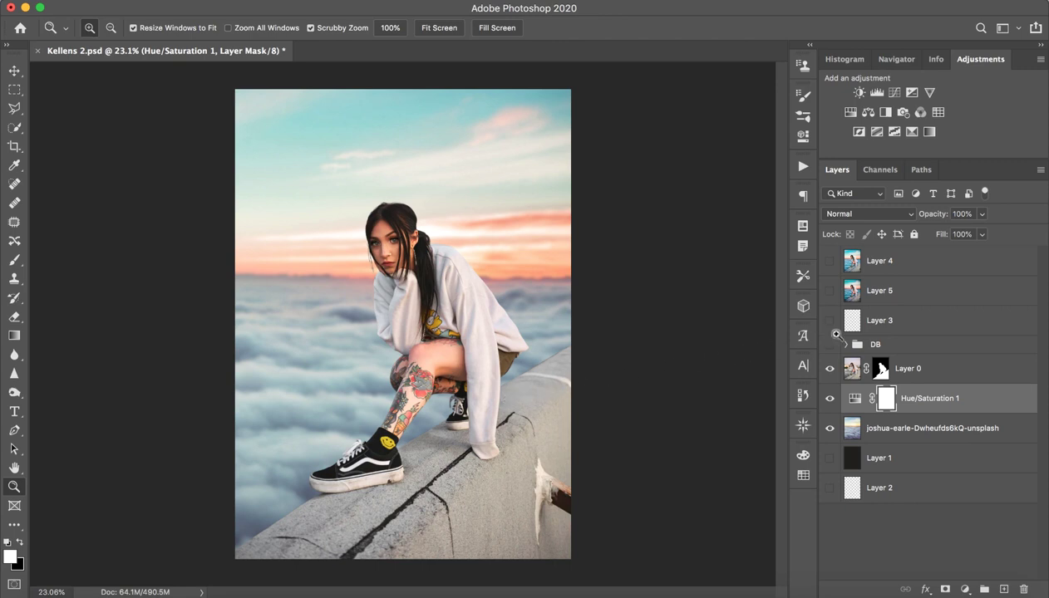
pyautogui.moveTo(368, 229)
pyautogui.mouseDown()
pyautogui.moveTo(464, 221)
pyautogui.moveTo(492, 245)
pyautogui.mouseUp()
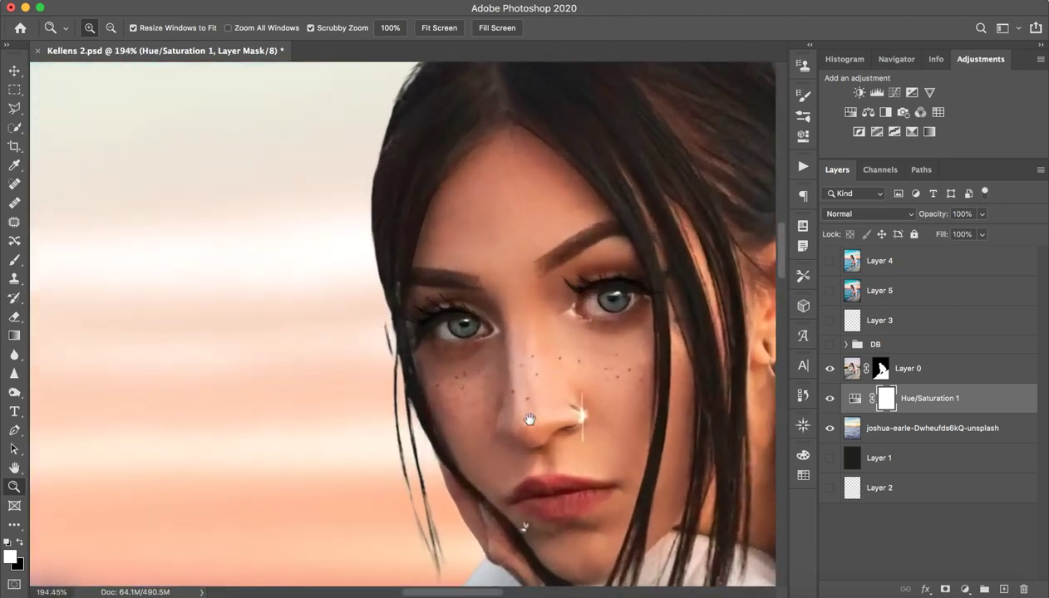
pyautogui.moveTo(411, 302); pyautogui.dragTo(378, 275)
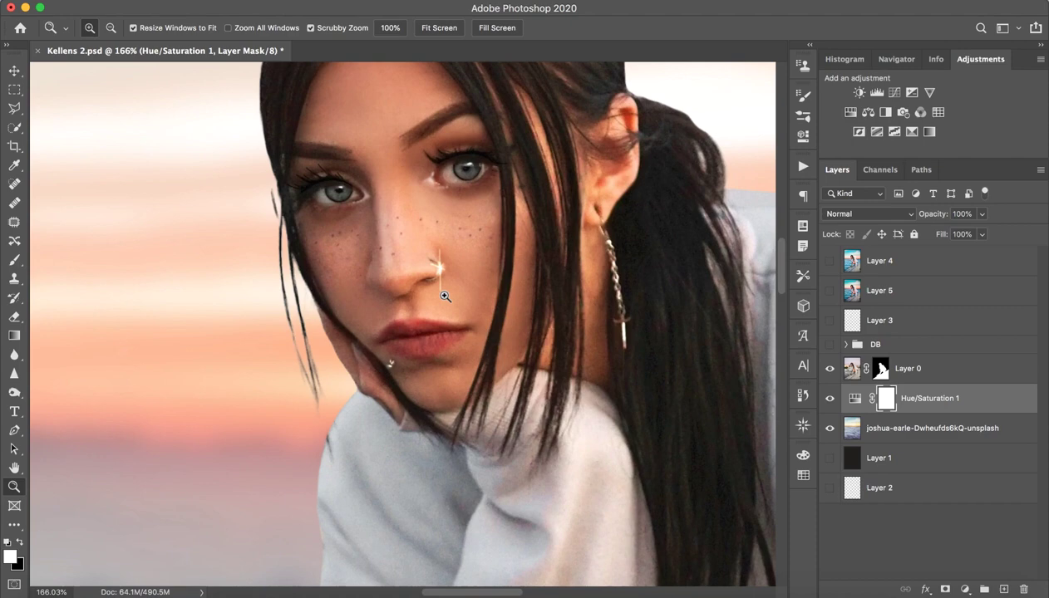
pyautogui.moveTo(476, 287); pyautogui.dragTo(438, 297)
pyautogui.moveTo(378, 201); pyautogui.dragTo(394, 274)
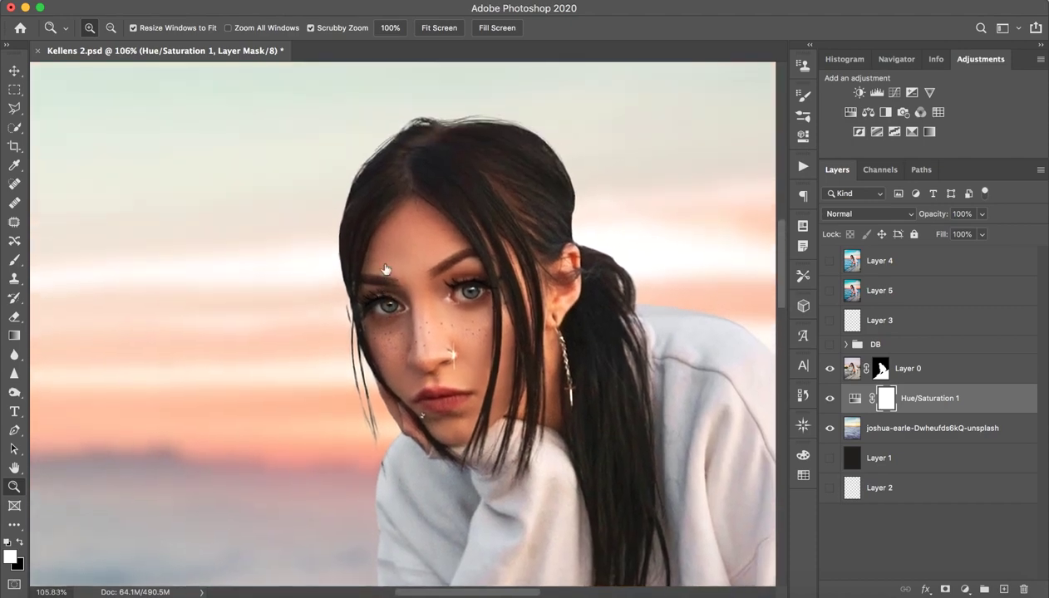
pyautogui.click(831, 346)
pyautogui.moveTo(367, 241); pyautogui.dragTo(515, 243)
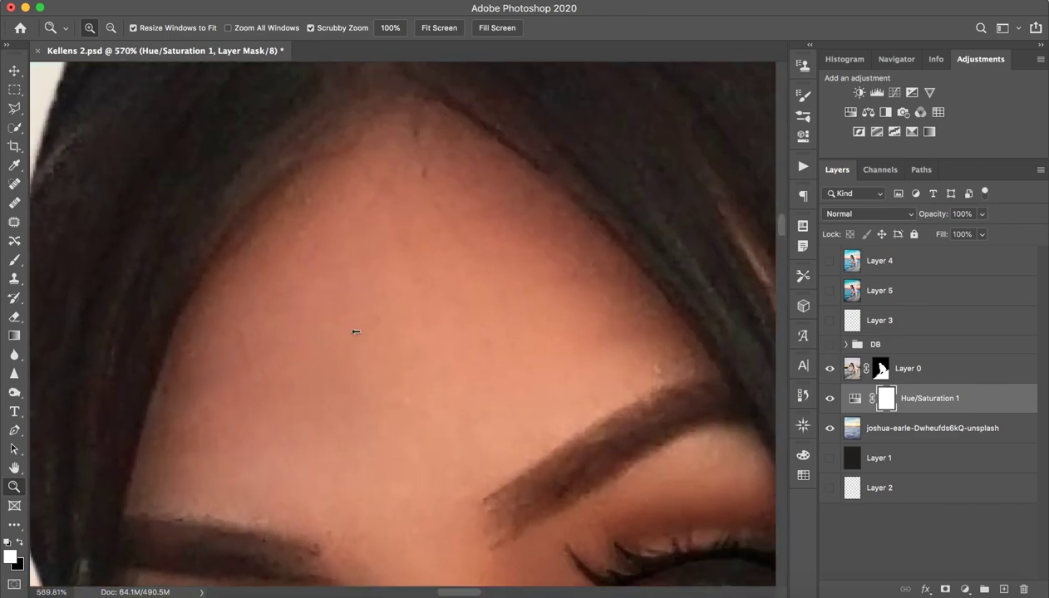
pyautogui.click(830, 345)
# Step: Show and expand the DB dodge-and-burn group, framing a close-up of the forehead
pyautogui.click(829, 344)
pyautogui.moveTo(723, 345); pyautogui.dragTo(510, 355)
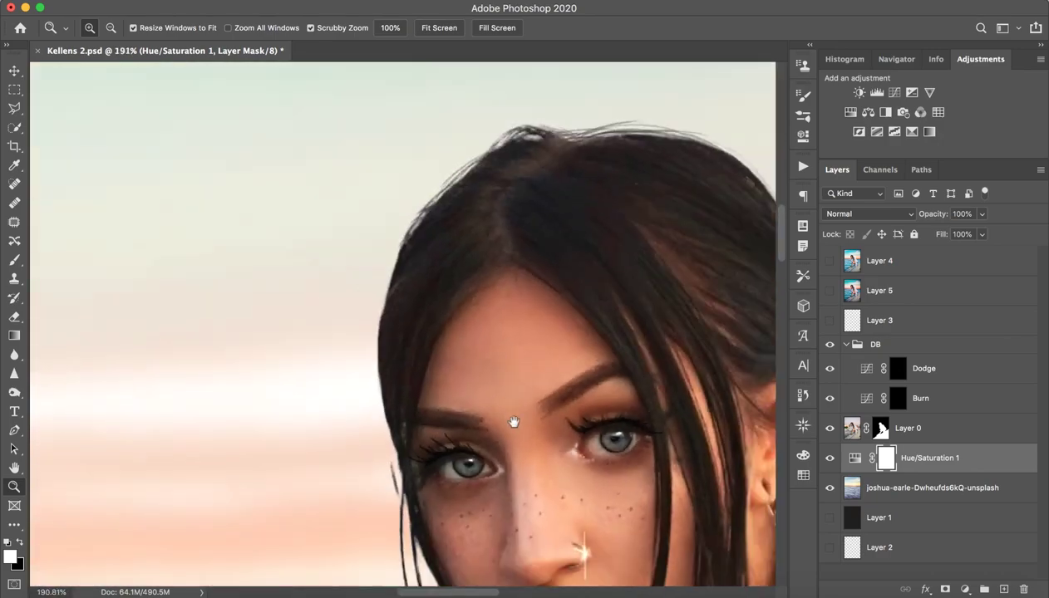
pyautogui.moveTo(515, 428)
pyautogui.mouseDown()
pyautogui.moveTo(487, 234)
pyautogui.moveTo(504, 192)
pyautogui.moveTo(557, 187)
pyautogui.moveTo(537, 194)
pyautogui.mouseUp()
pyautogui.scroll(3, 468, 335)
pyautogui.moveTo(468, 334); pyautogui.dragTo(476, 281)
pyautogui.moveTo(604, 283); pyautogui.dragTo(517, 334)
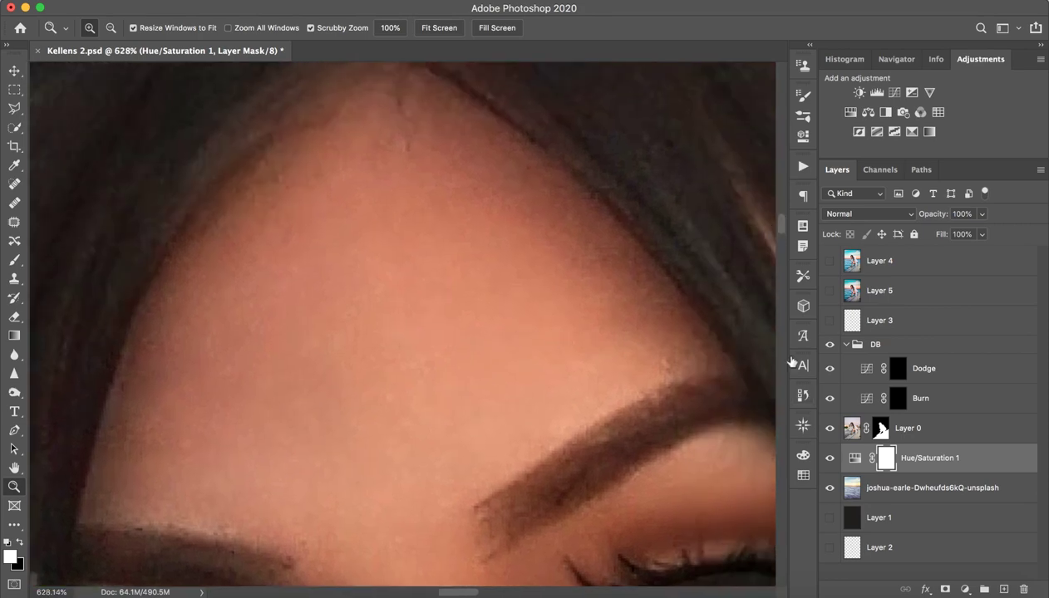
# Step: Select the Dodge curves layer, show its curve settings, and switch to the Brush
pyautogui.click(956, 375)
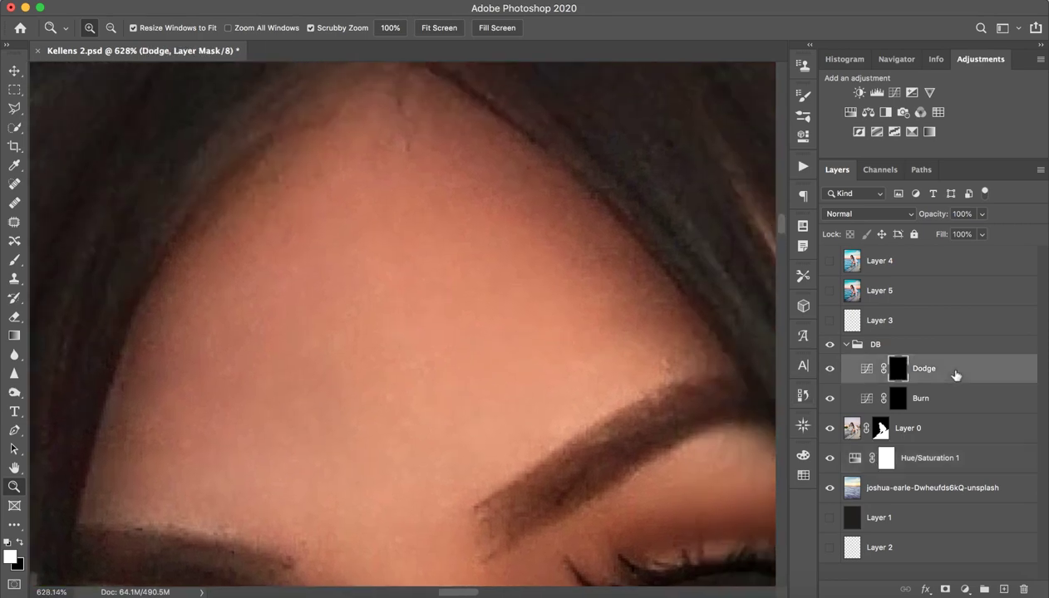
pyautogui.doubleClick(866, 371)
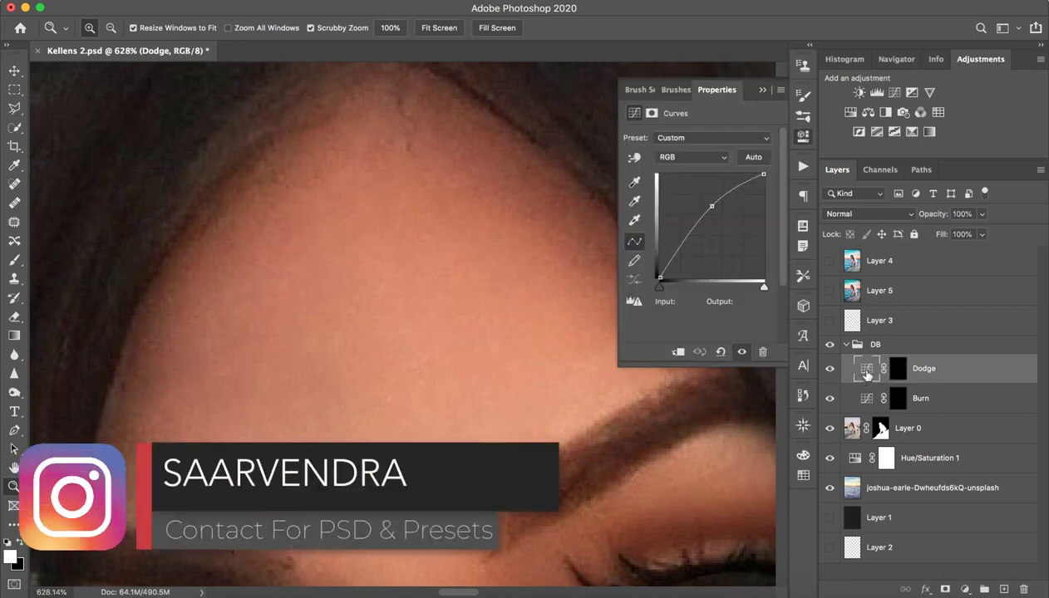
pyautogui.press('b')
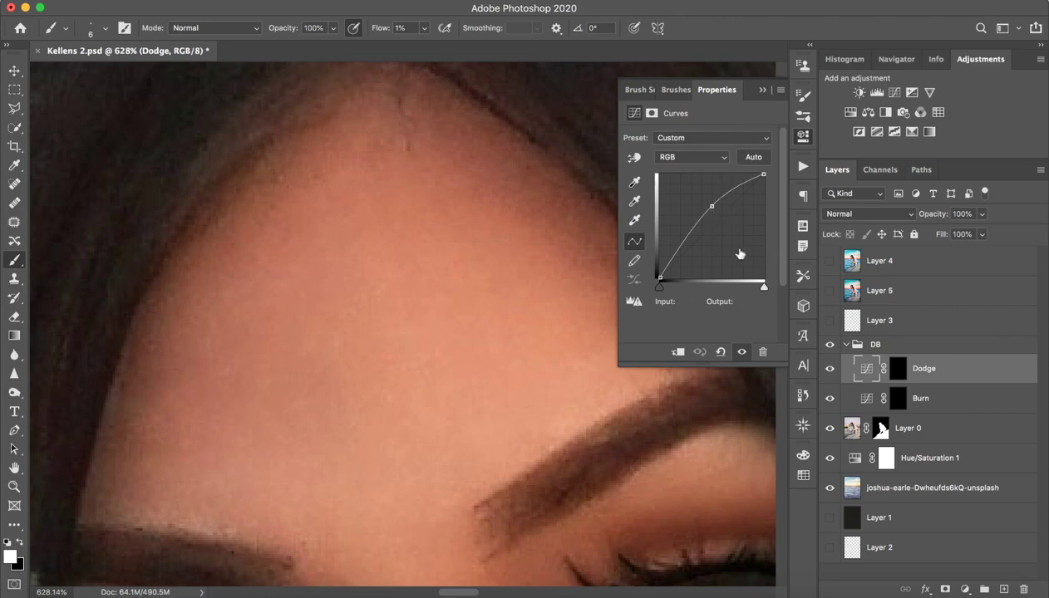
# Step: Close the Curves properties and select the Dodge layer's mask
pyautogui.click(851, 391)
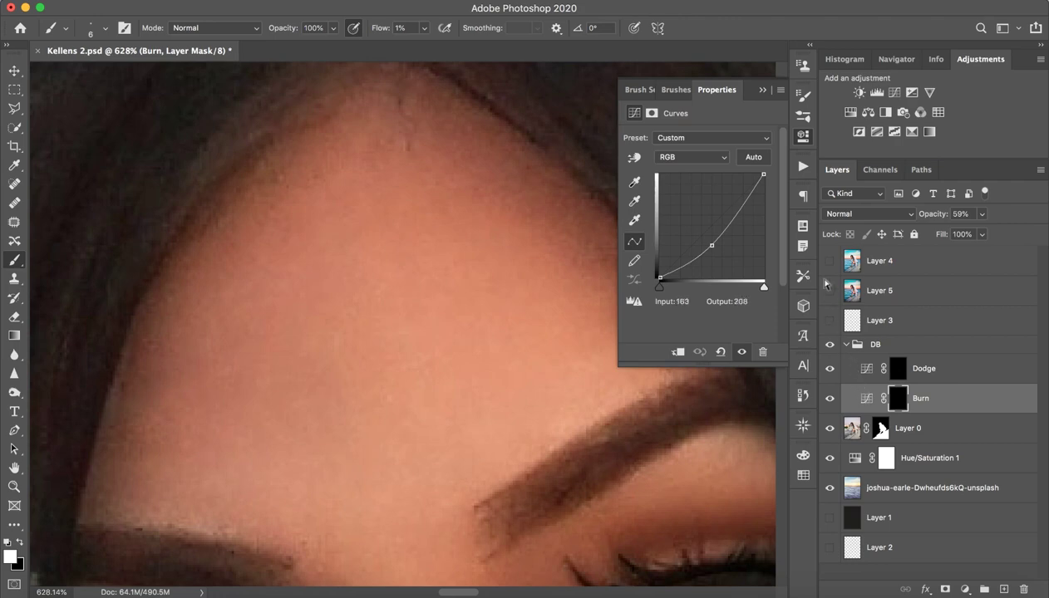
pyautogui.click(750, 89)
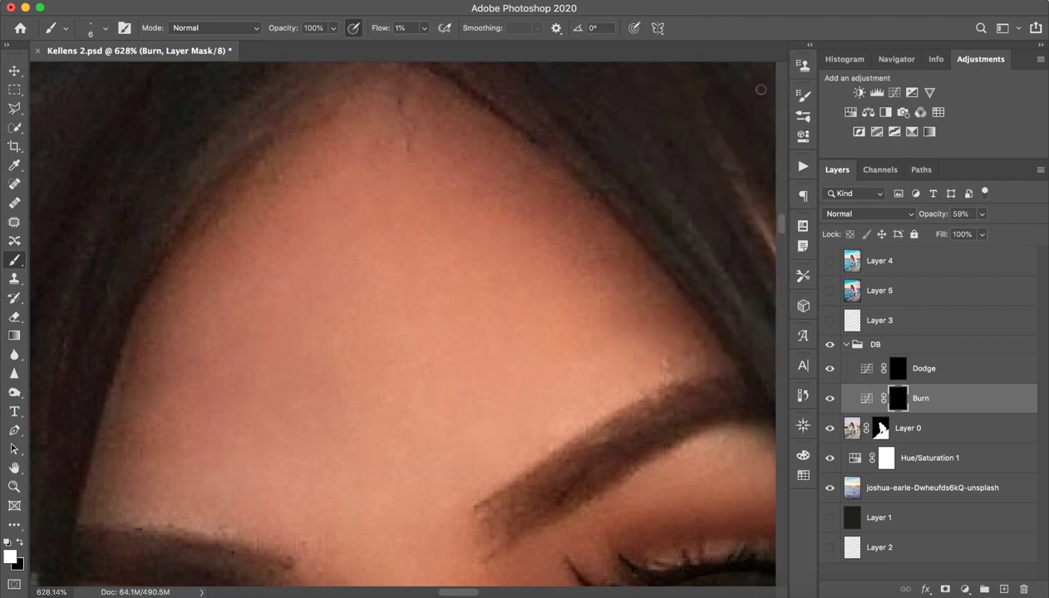
pyautogui.click(900, 373)
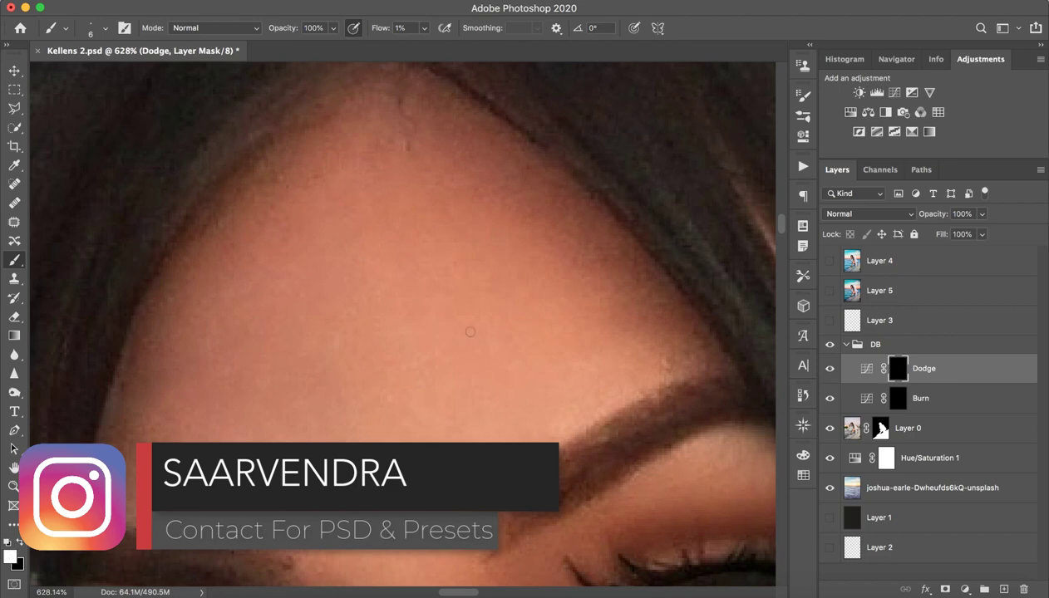
# Step: Enlarge the soft 1% flow brush and paint white over the dark forehead patches
pyautogui.moveTo(479, 330); pyautogui.dragTo(489, 330)
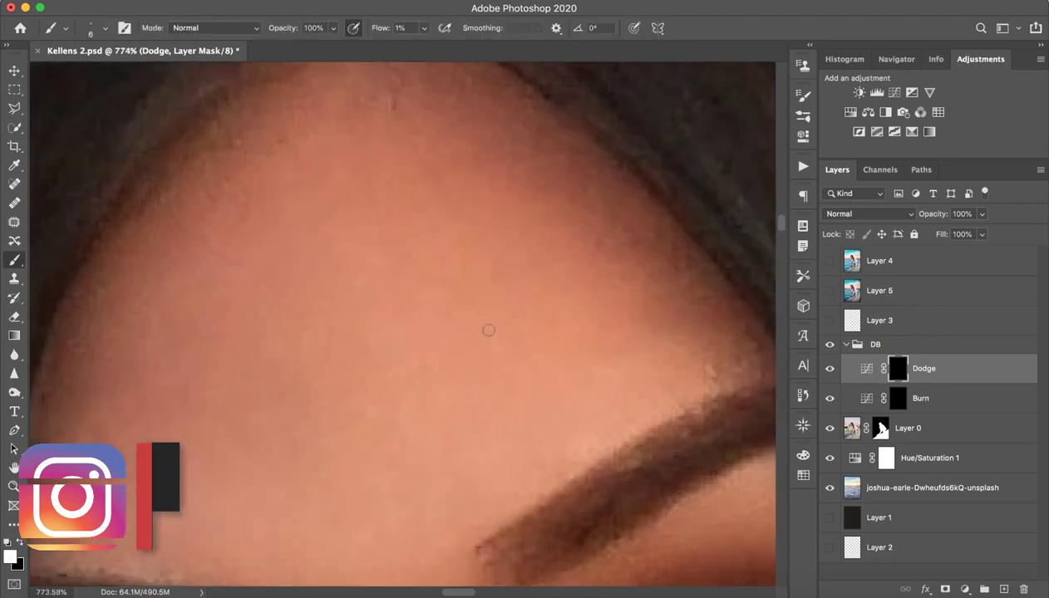
pyautogui.keyDown('ctrl'); pyautogui.keyDown('alt'); pyautogui.click(511, 287); pyautogui.keyUp('alt'); pyautogui.keyUp('ctrl')
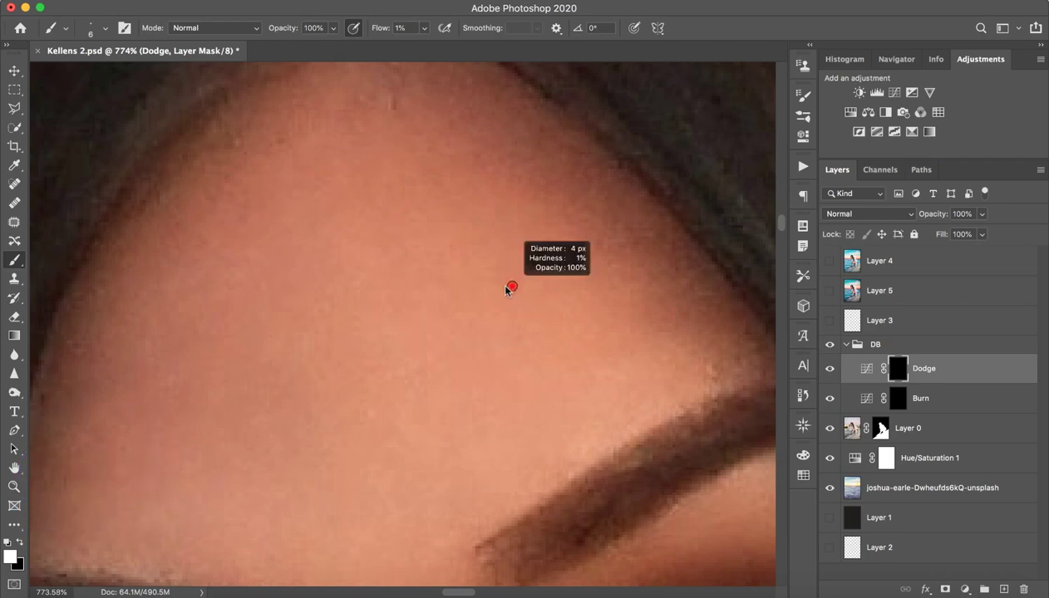
pyautogui.moveTo(511, 287); pyautogui.dragTo(515, 288)
pyautogui.press('z')
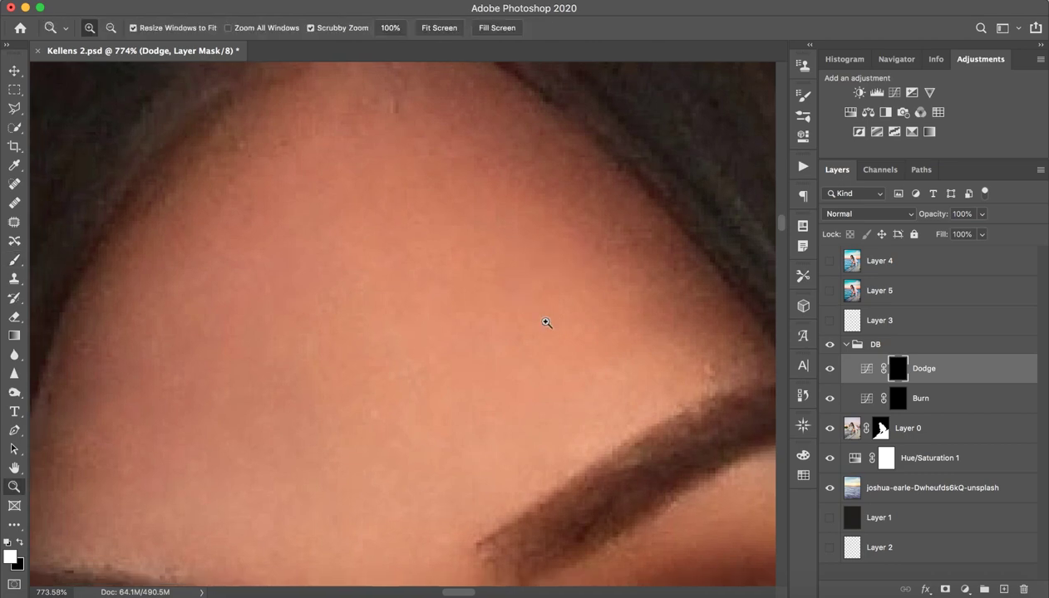
pyautogui.moveTo(539, 323); pyautogui.dragTo(527, 329)
pyautogui.moveTo(494, 368); pyautogui.dragTo(490, 347)
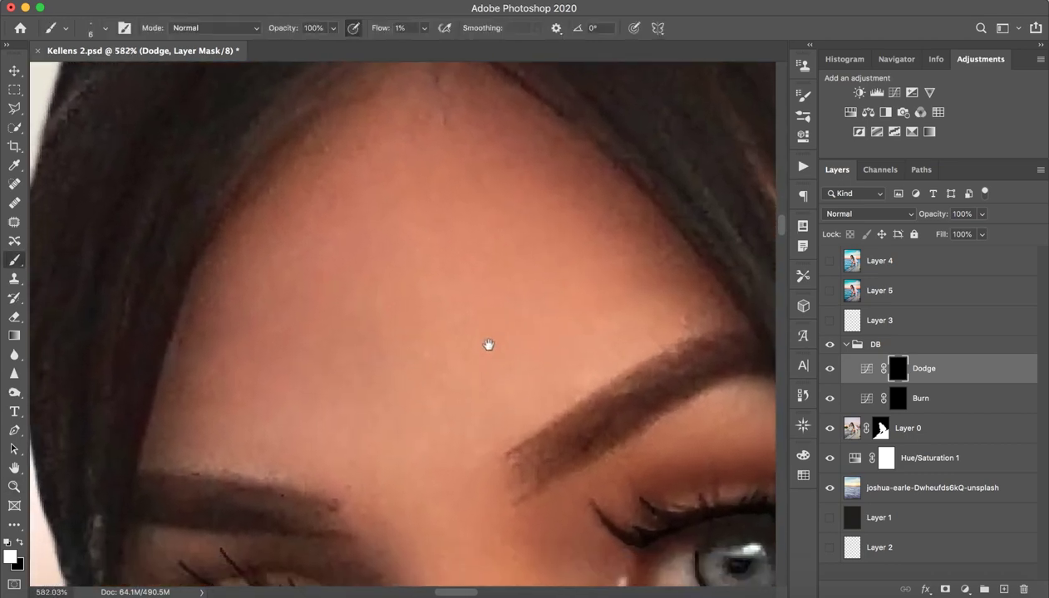
pyautogui.press('z')
pyautogui.press('b')
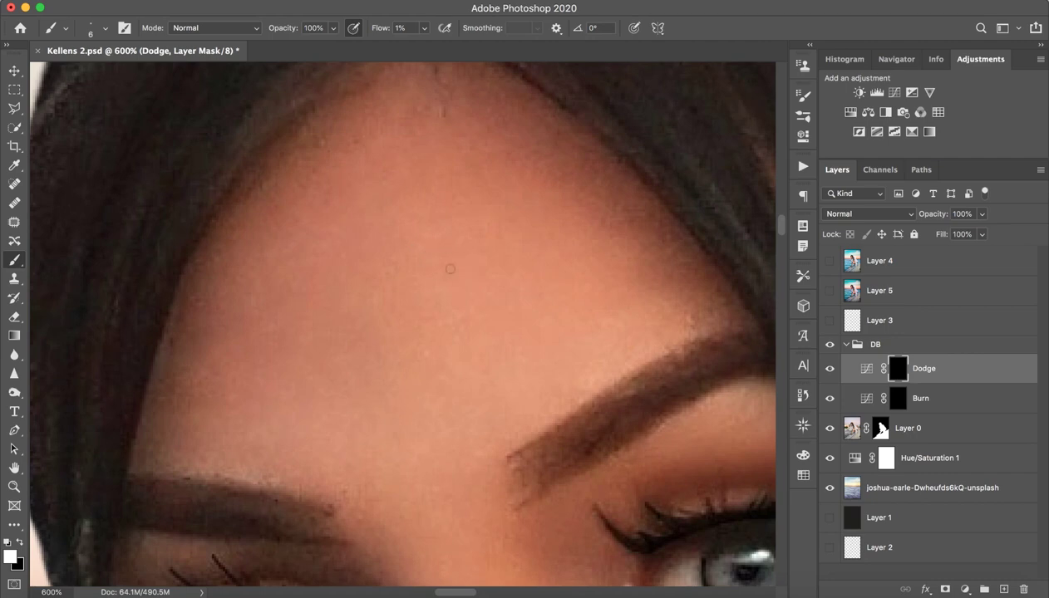
pyautogui.scroll(-2, 473, 325)
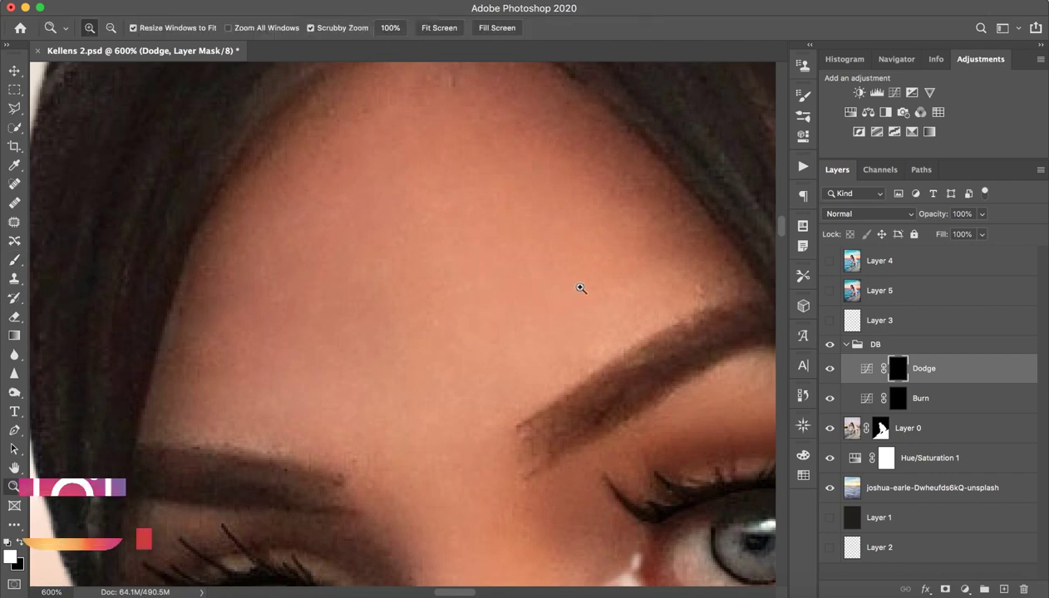
pyautogui.press('z')
pyautogui.moveTo(581, 287); pyautogui.dragTo(538, 299)
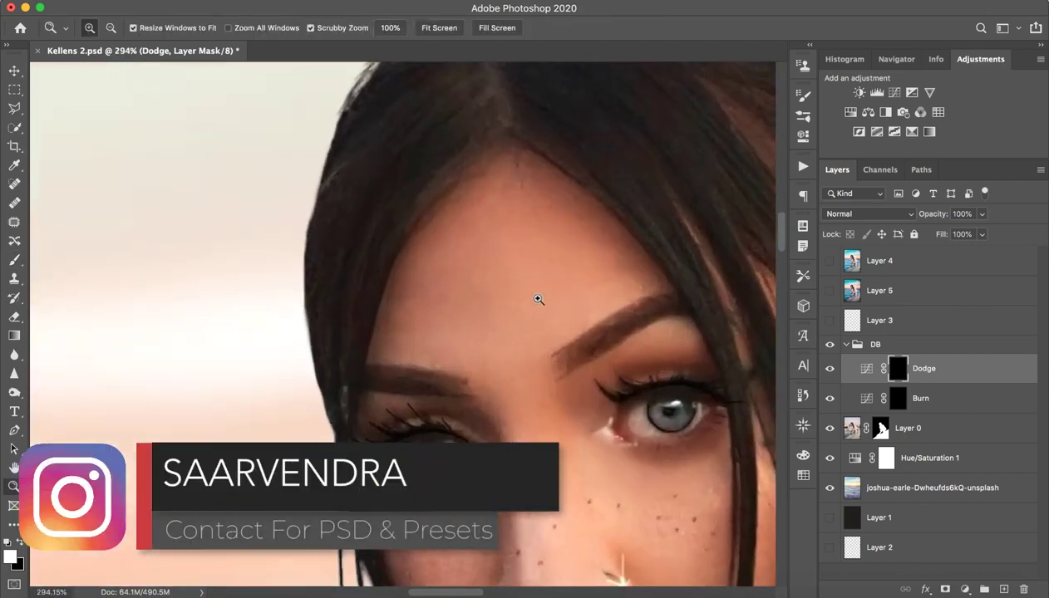
pyautogui.press('b')
pyautogui.press('z')
pyautogui.moveTo(602, 285); pyautogui.dragTo(632, 287)
pyautogui.press('b')
pyautogui.click(830, 370)
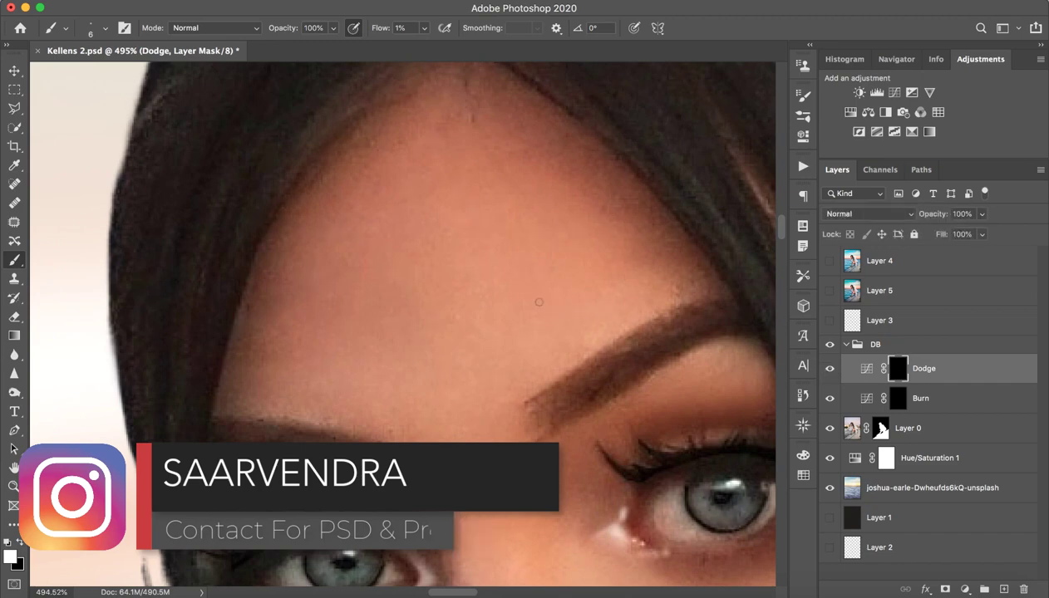
pyautogui.press('z')
pyautogui.moveTo(545, 292); pyautogui.dragTo(578, 305)
pyautogui.press('b')
pyautogui.click(829, 369)
pyautogui.click(829, 369)
pyautogui.click(831, 370)
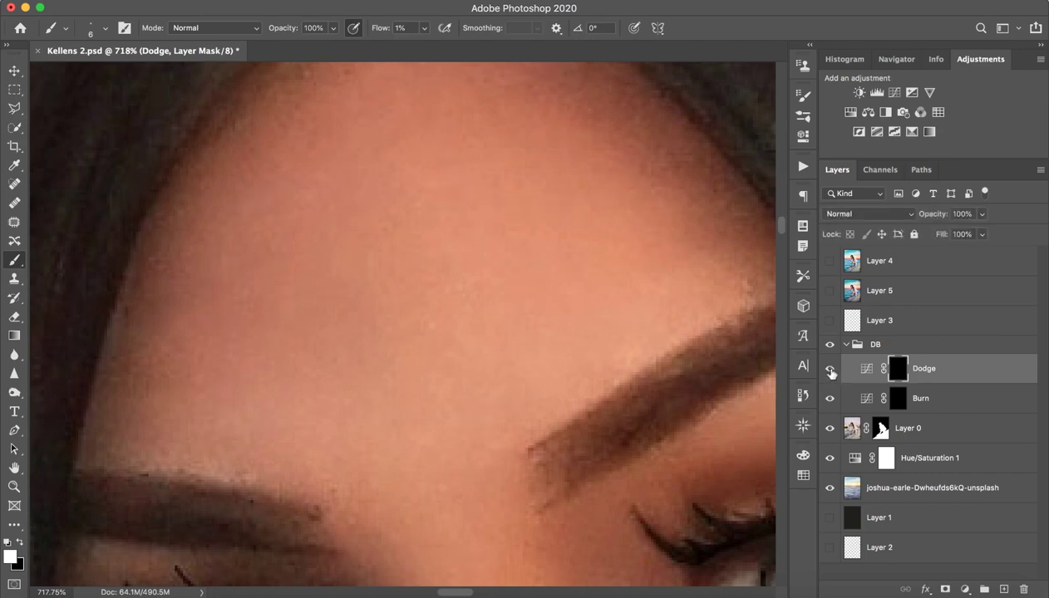
pyautogui.click(829, 369)
pyautogui.click(829, 369)
pyautogui.click(831, 371)
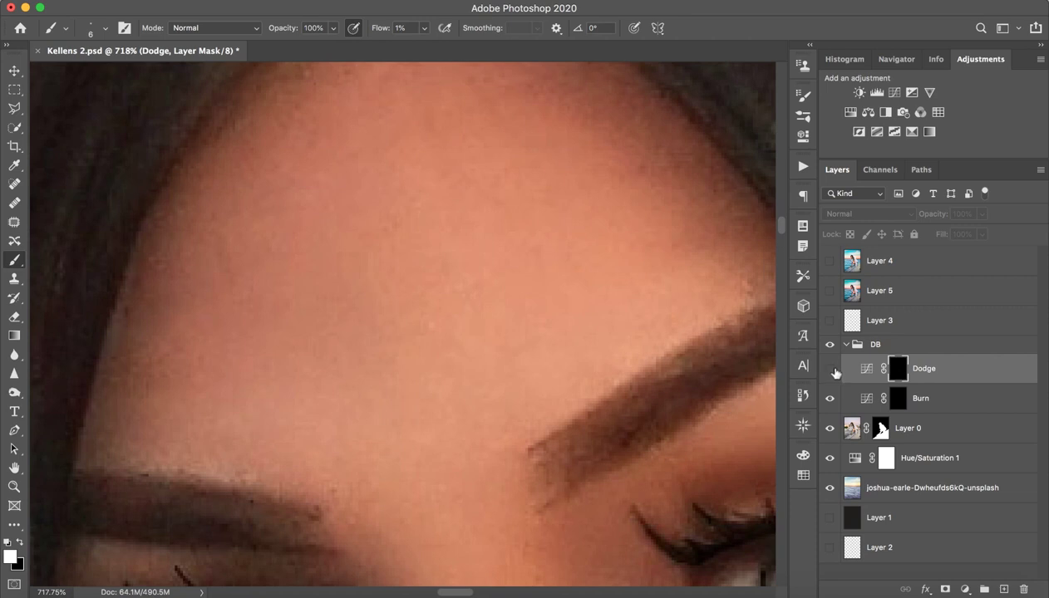
pyautogui.click(831, 371)
pyautogui.click(843, 402)
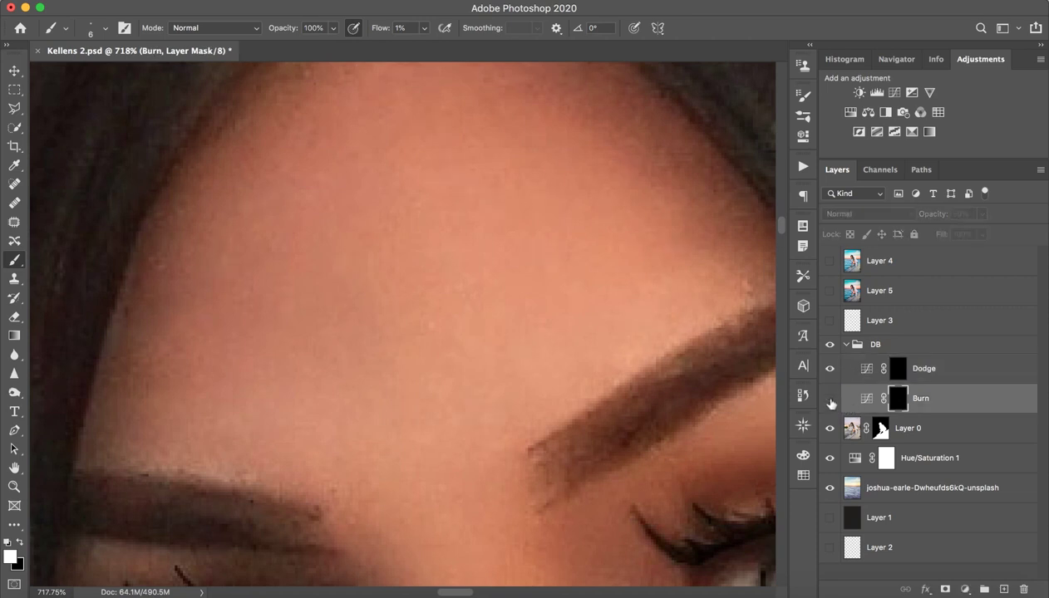
pyautogui.click(830, 401)
pyautogui.scroll(2, 557, 295)
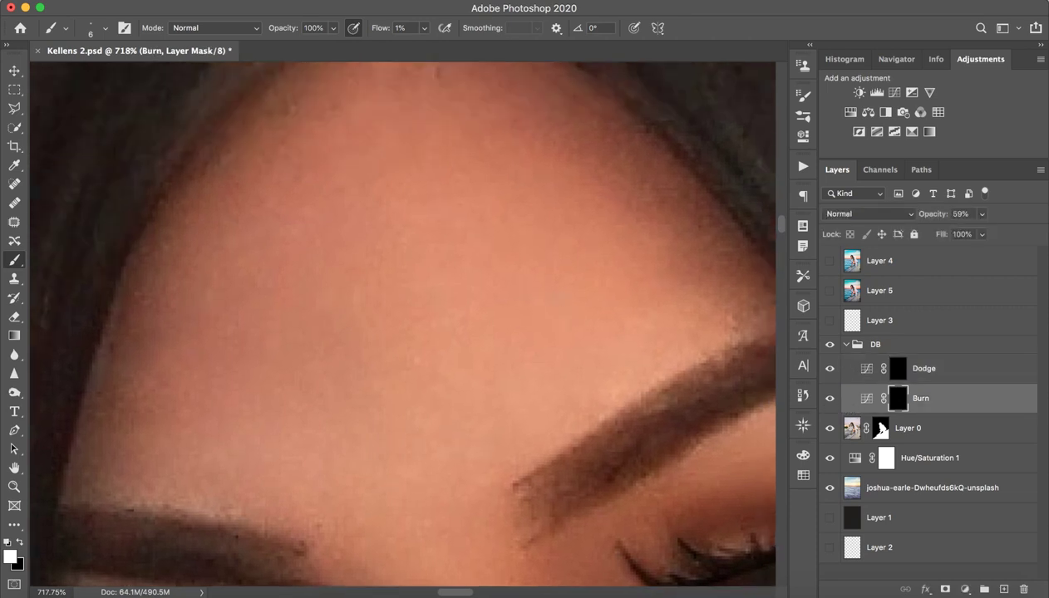
pyautogui.click(829, 399)
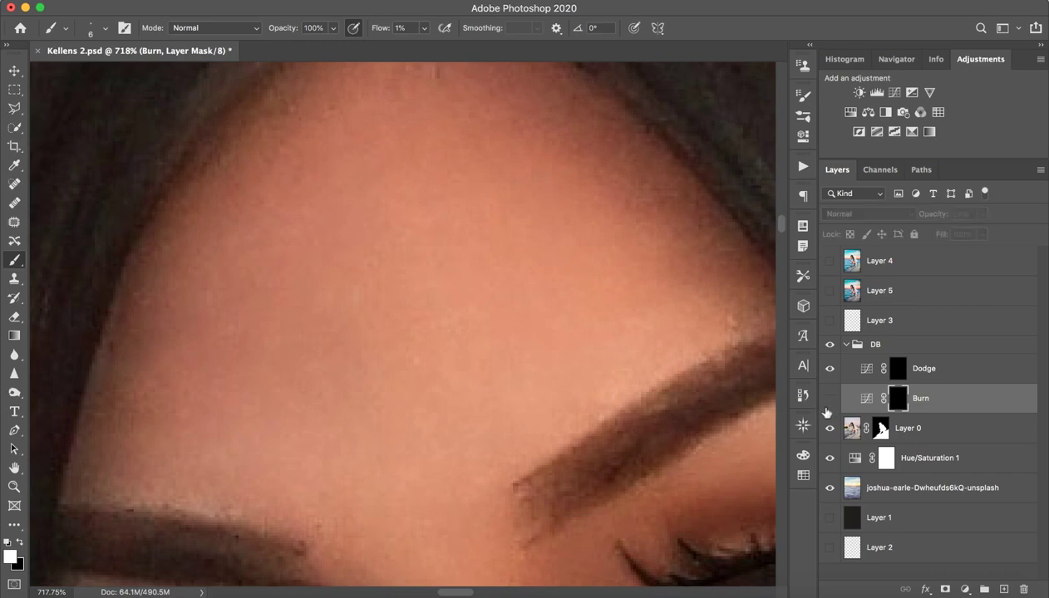
pyautogui.click(830, 398)
pyautogui.press('z')
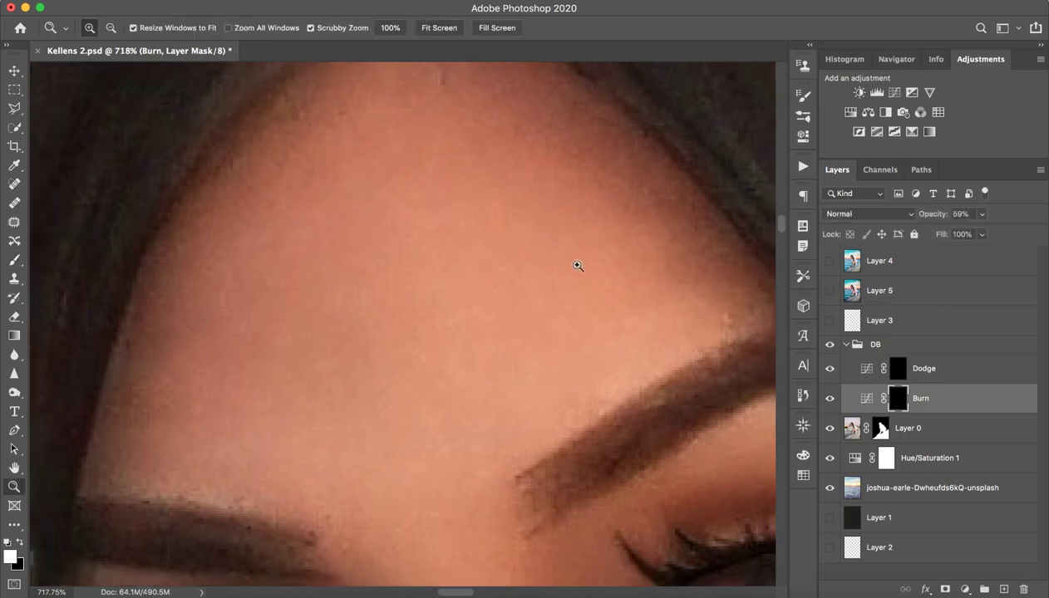
pyautogui.moveTo(562, 264); pyautogui.dragTo(480, 266)
pyautogui.press('b')
pyautogui.scroll(-3, 579, 339)
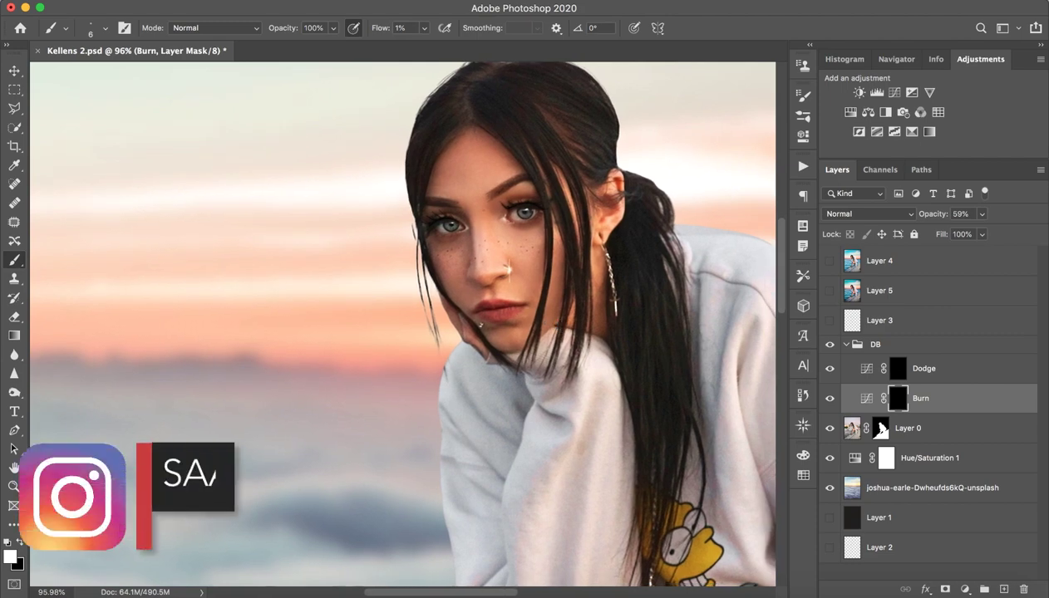
pyautogui.press('z')
pyautogui.moveTo(556, 222); pyautogui.dragTo(482, 237)
pyautogui.press('b')
pyautogui.press('z')
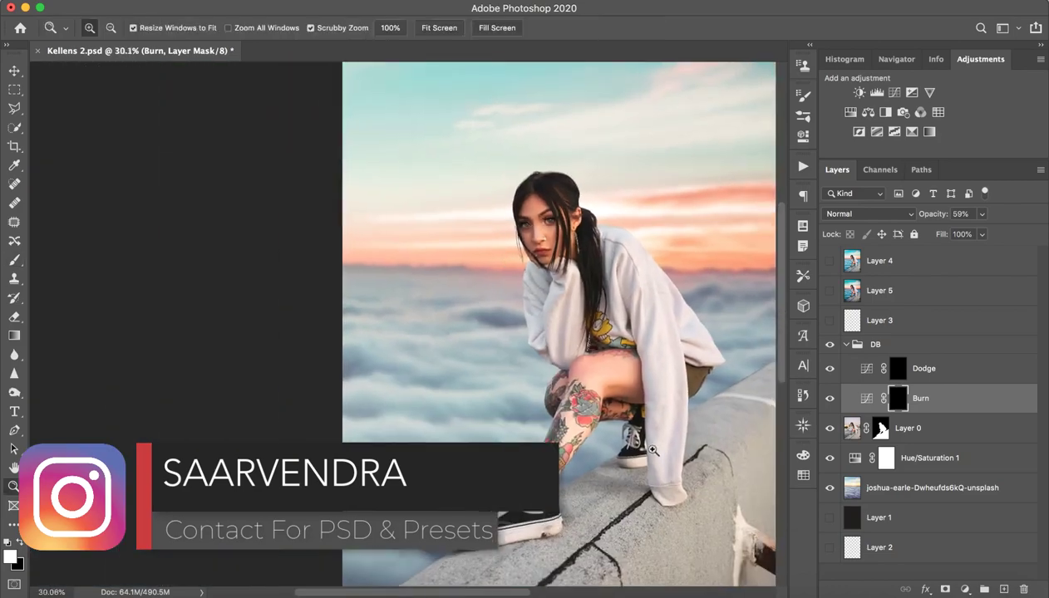
pyautogui.moveTo(607, 392); pyautogui.dragTo(696, 398)
pyautogui.press('b')
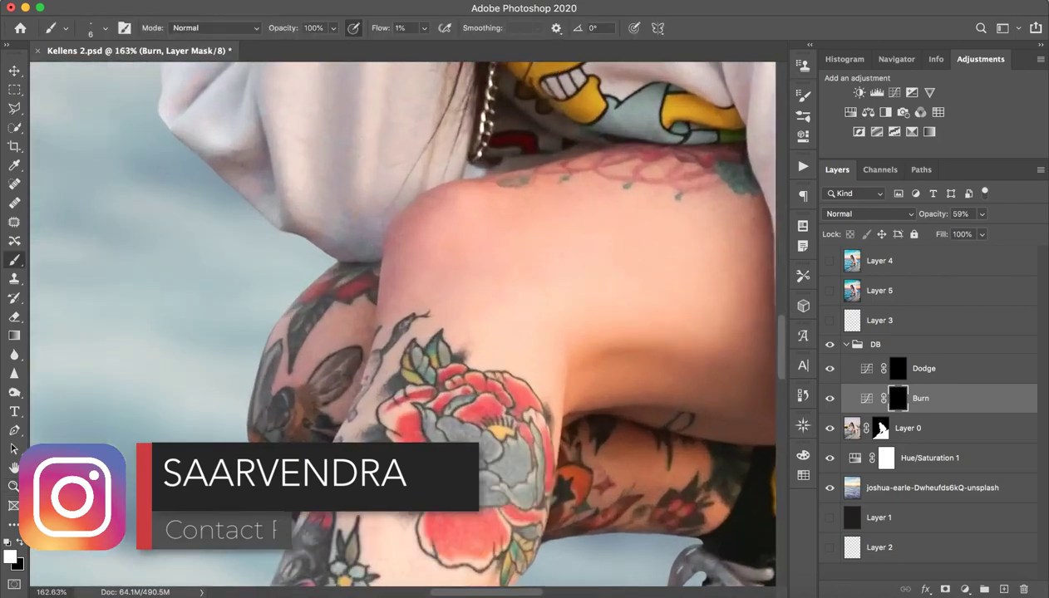
pyautogui.click(830, 344)
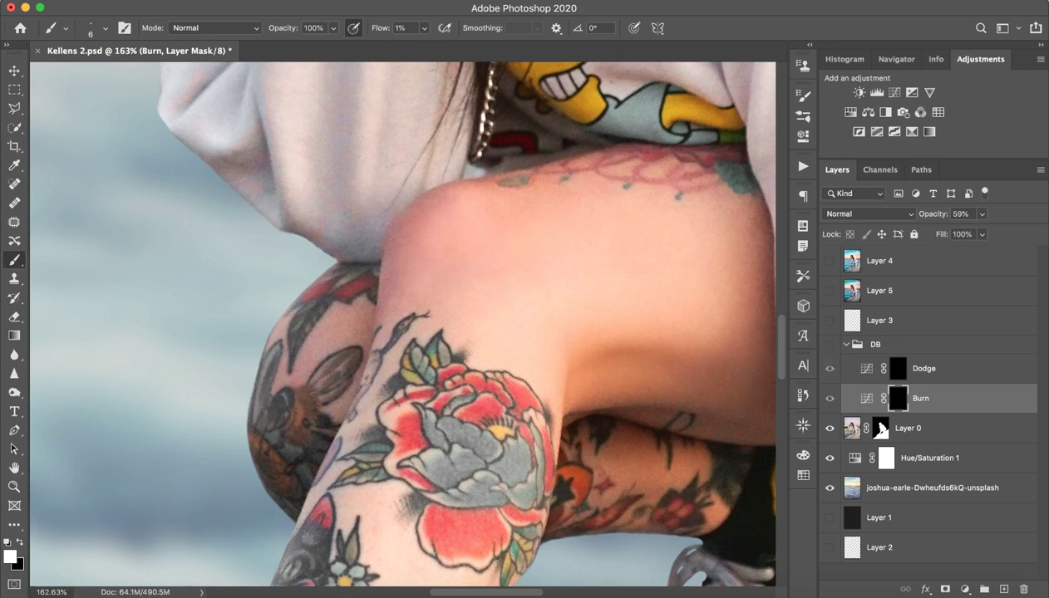
pyautogui.click(829, 344)
pyautogui.click(830, 344)
pyautogui.click(829, 344)
pyautogui.press('z')
pyautogui.moveTo(536, 299); pyautogui.dragTo(412, 307)
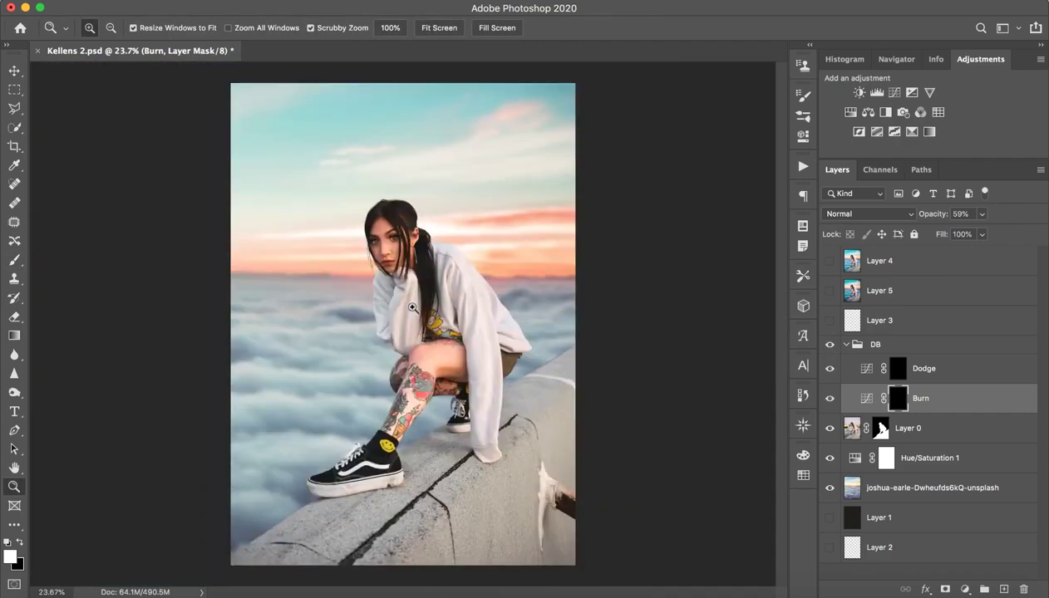
pyautogui.press('b')
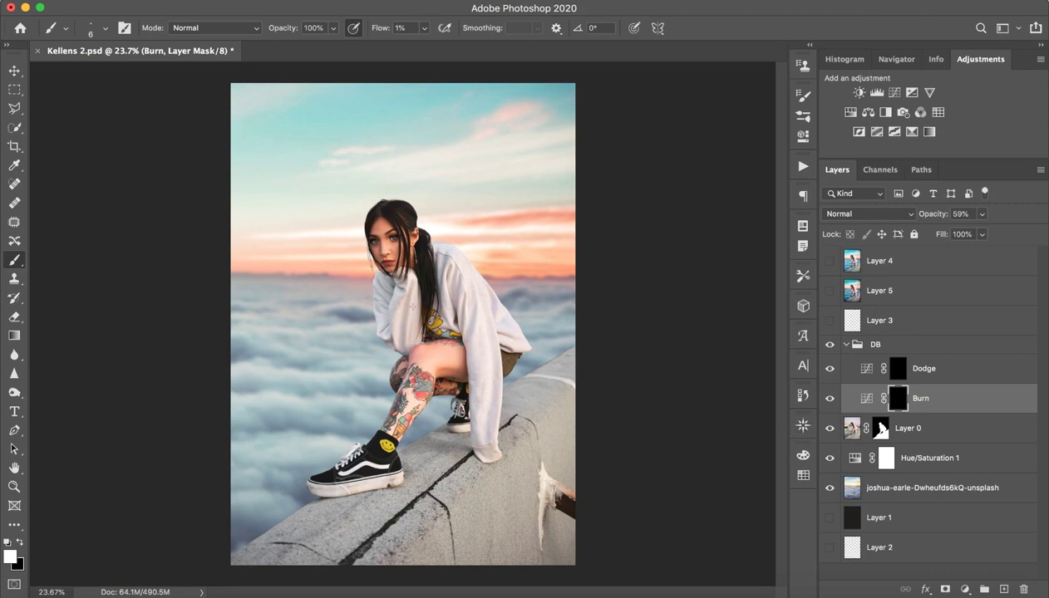
pyautogui.press('z')
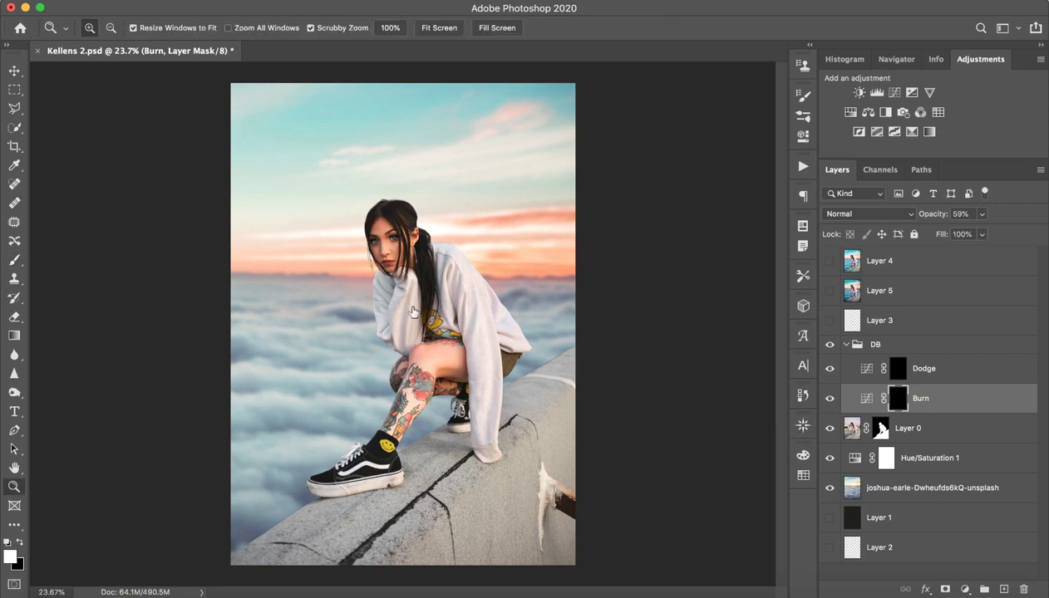
pyautogui.click(846, 344)
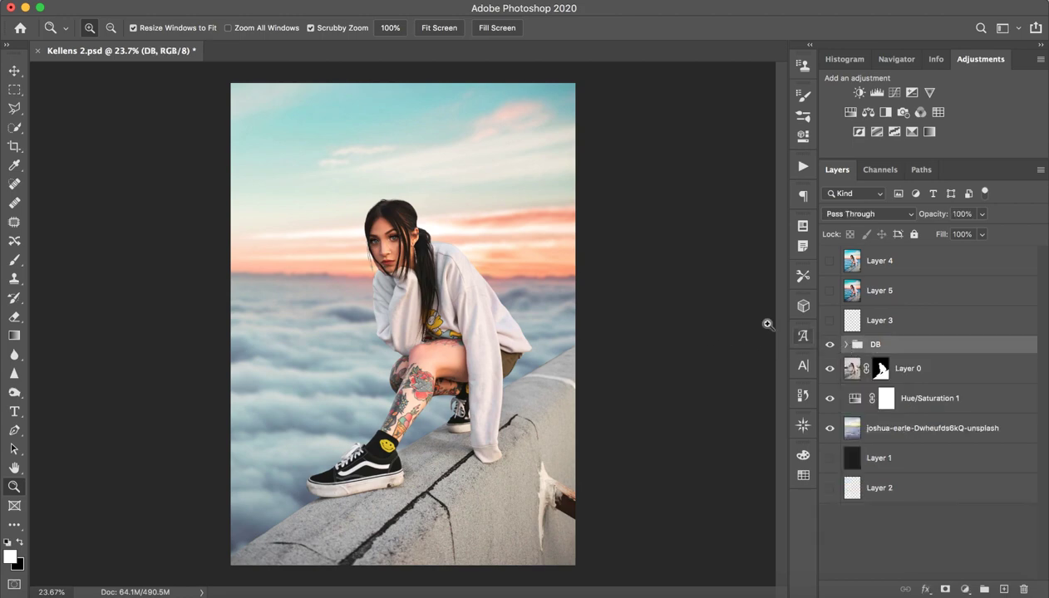
pyautogui.moveTo(366, 222); pyautogui.dragTo(470, 211)
pyautogui.click(470, 210)
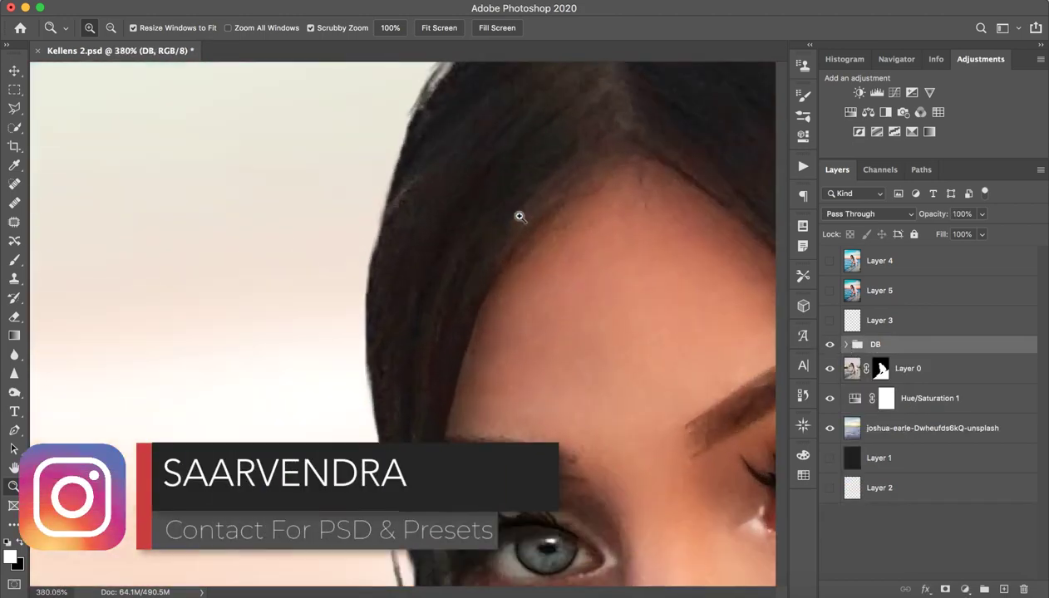
pyautogui.click(530, 232)
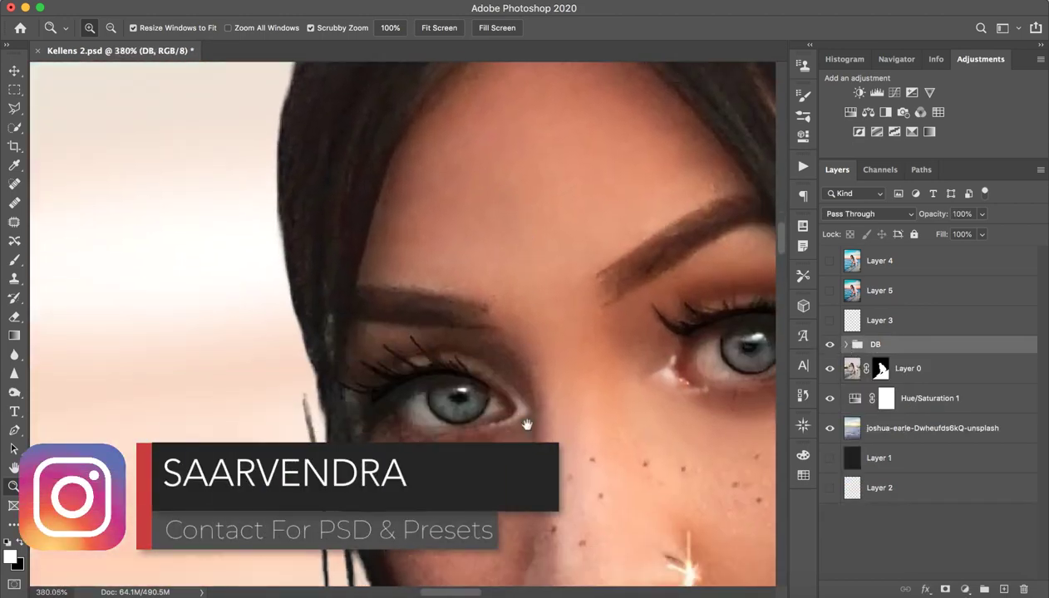
pyautogui.moveTo(519, 421); pyautogui.dragTo(515, 206)
pyautogui.moveTo(549, 341)
pyautogui.mouseDown()
pyautogui.moveTo(512, 327)
pyautogui.moveTo(534, 350)
pyautogui.mouseUp()
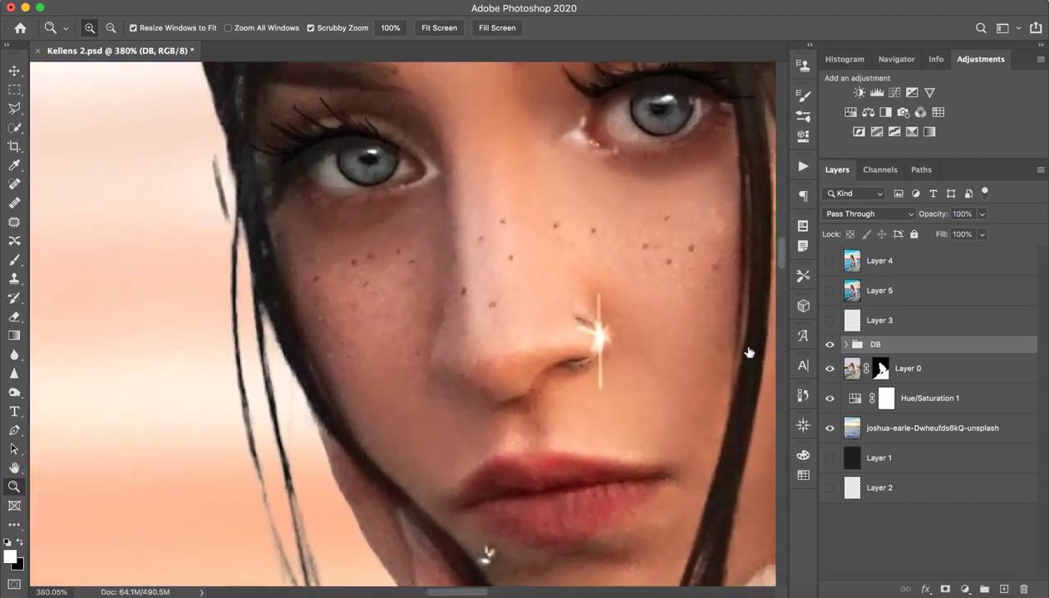
pyautogui.click(845, 344)
# Step: Paint a faint 1% flow white highlight down the nose bridge on the Dodge mask
pyautogui.click(896, 374)
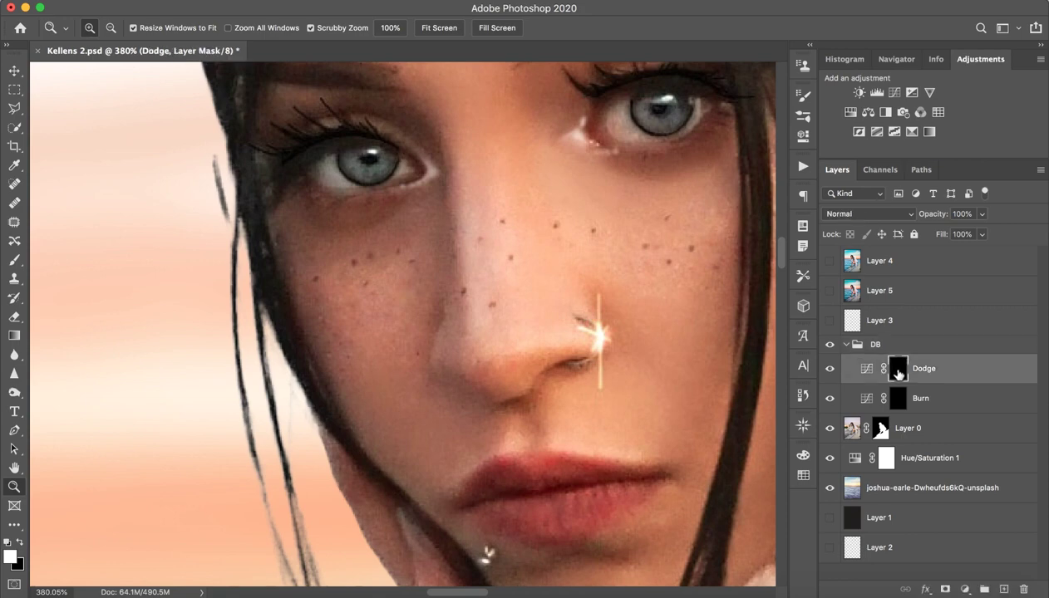
pyautogui.moveTo(484, 243); pyautogui.dragTo(496, 241)
pyautogui.press('b')
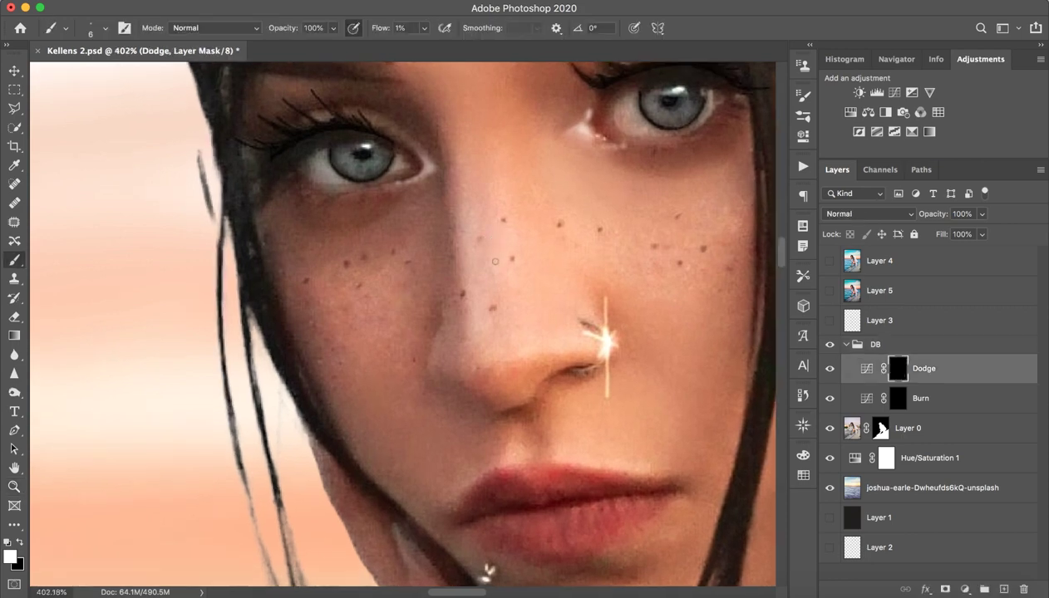
pyautogui.moveTo(491, 351)
pyautogui.keyDown('ctrl'); pyautogui.keyDown('alt'); pyautogui.mouseDown()
pyautogui.moveTo(527, 353)
pyautogui.moveTo(503, 359)
pyautogui.moveTo(574, 344)
pyautogui.moveTo(584, 358)
pyautogui.mouseUp(); pyautogui.keyUp('alt'); pyautogui.keyUp('ctrl')
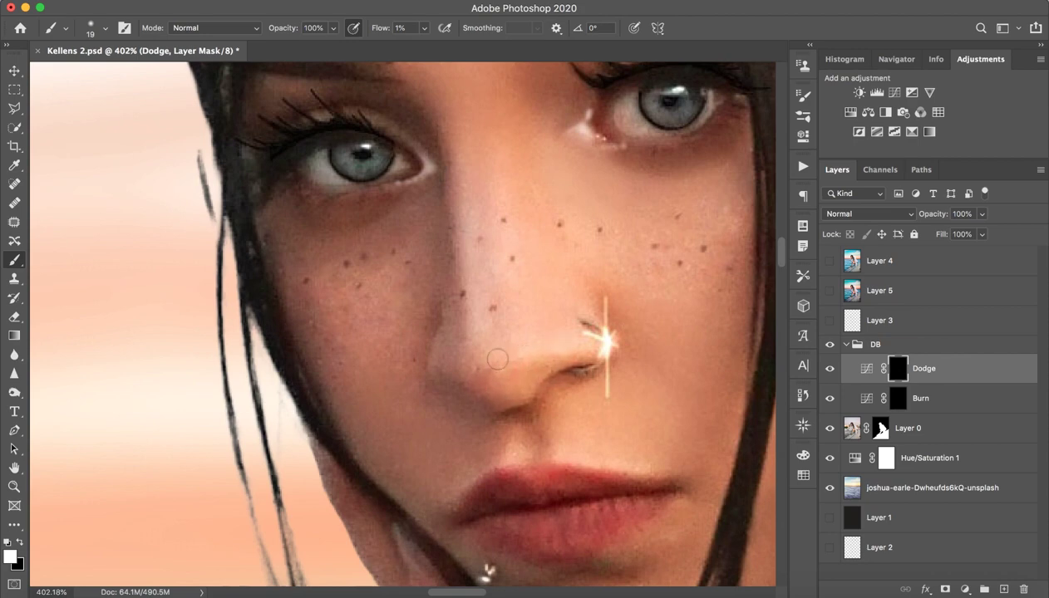
pyautogui.hotkey('ctrl', 'z')
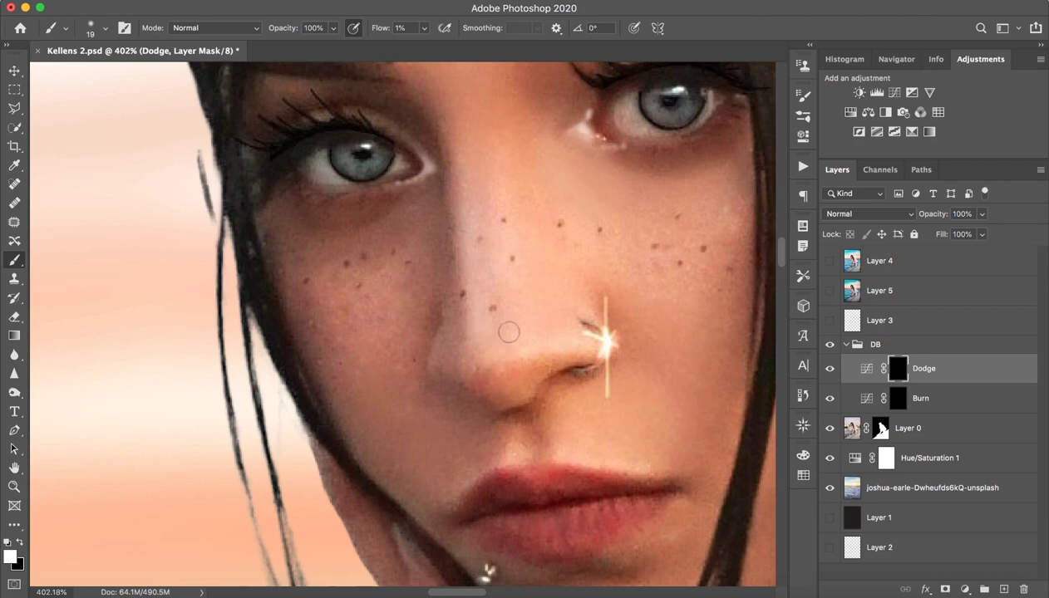
pyautogui.moveTo(542, 330); pyautogui.dragTo(524, 330)
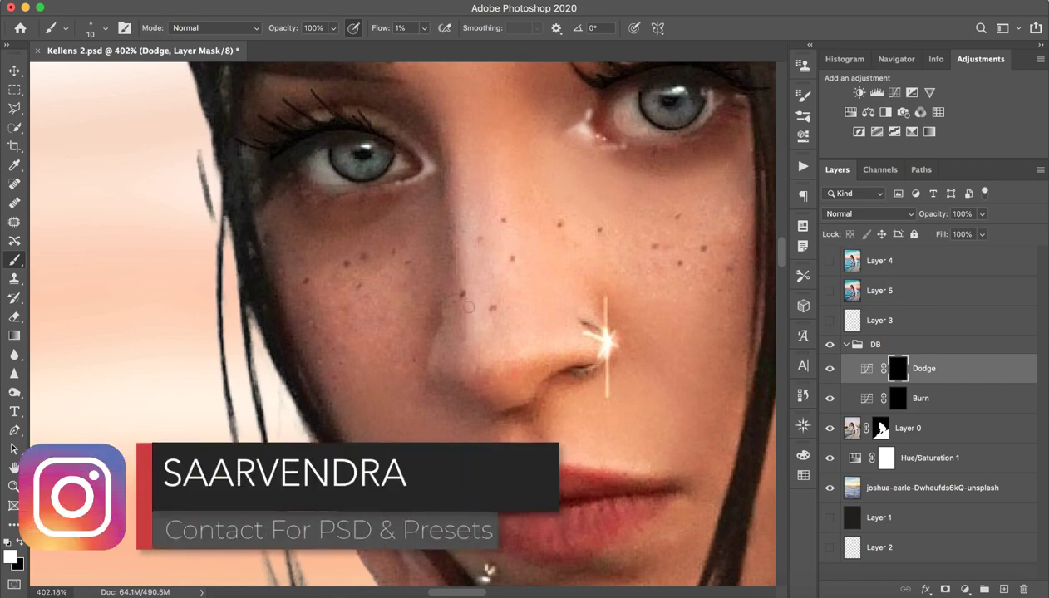
pyautogui.moveTo(468, 317)
pyautogui.mouseDown()
pyautogui.moveTo(468, 356)
pyautogui.moveTo(453, 143)
pyautogui.mouseUp()
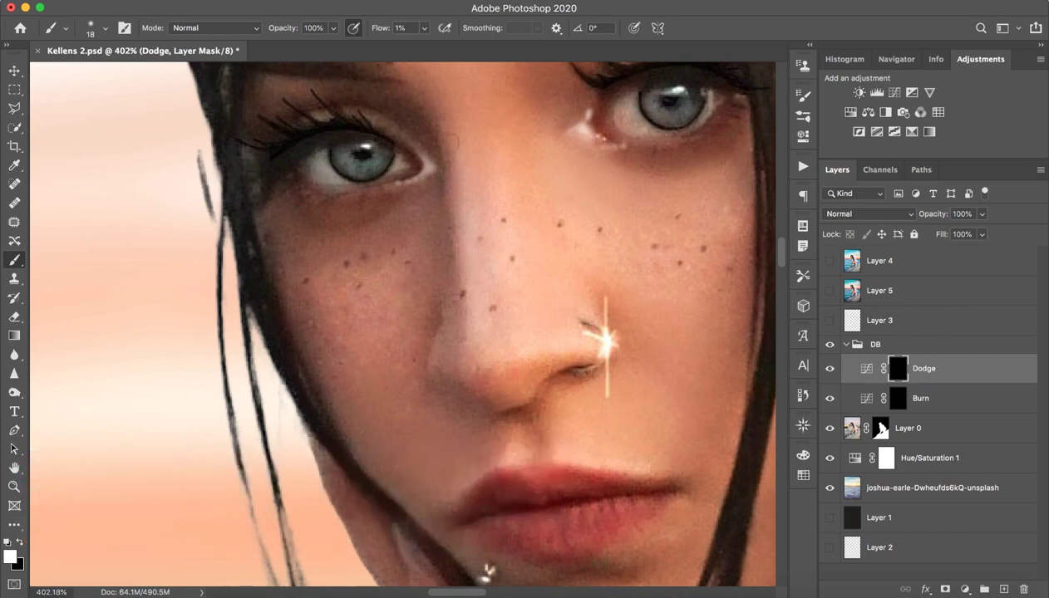
pyautogui.moveTo(460, 157)
pyautogui.mouseDown()
pyautogui.moveTo(481, 204)
pyautogui.moveTo(483, 292)
pyautogui.moveTo(505, 351)
pyautogui.moveTo(510, 323)
pyautogui.moveTo(518, 334)
pyautogui.mouseUp()
# Step: Toggle the Dodge layer to compare the nose highlight, then view the whole face
pyautogui.press('z')
pyautogui.moveTo(561, 286)
pyautogui.mouseDown()
pyautogui.moveTo(536, 293)
pyautogui.moveTo(674, 281)
pyautogui.mouseUp()
pyautogui.press('z')
pyautogui.press('z')
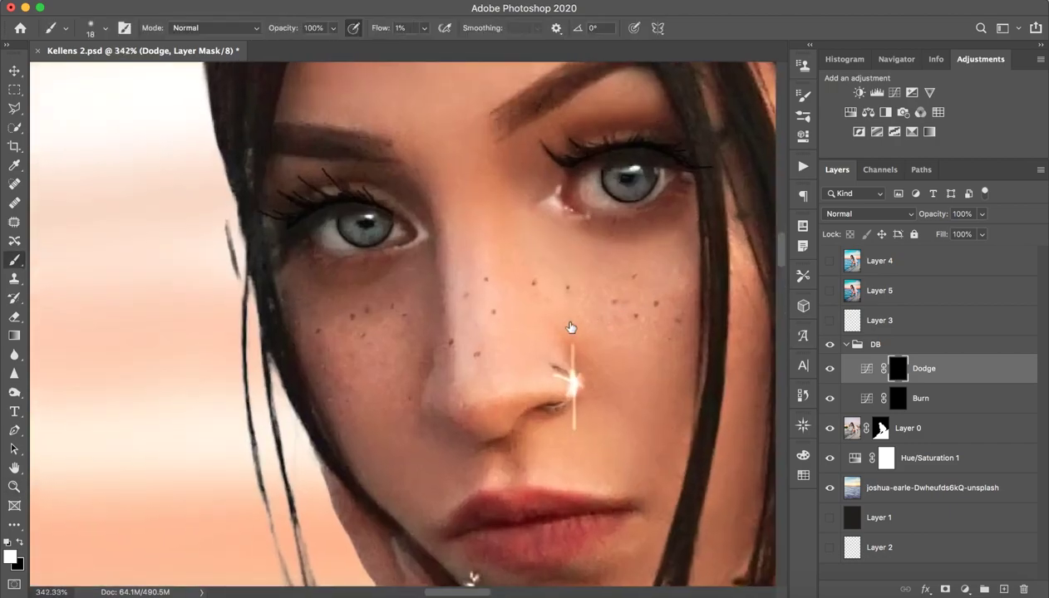
pyautogui.moveTo(510, 351); pyautogui.dragTo(532, 351)
pyautogui.click(830, 370)
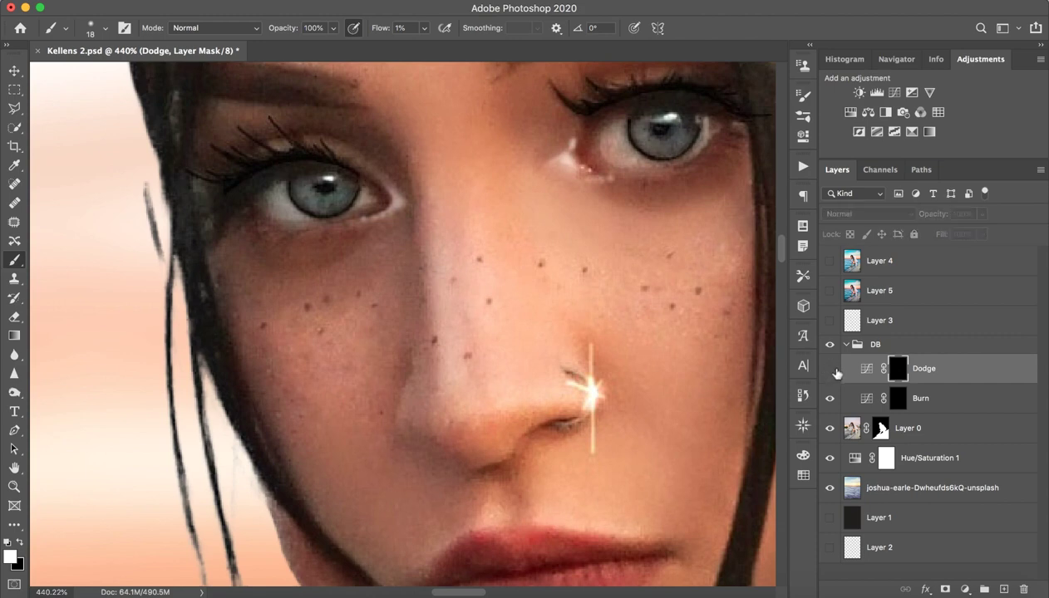
pyautogui.click(831, 370)
pyautogui.click(831, 370)
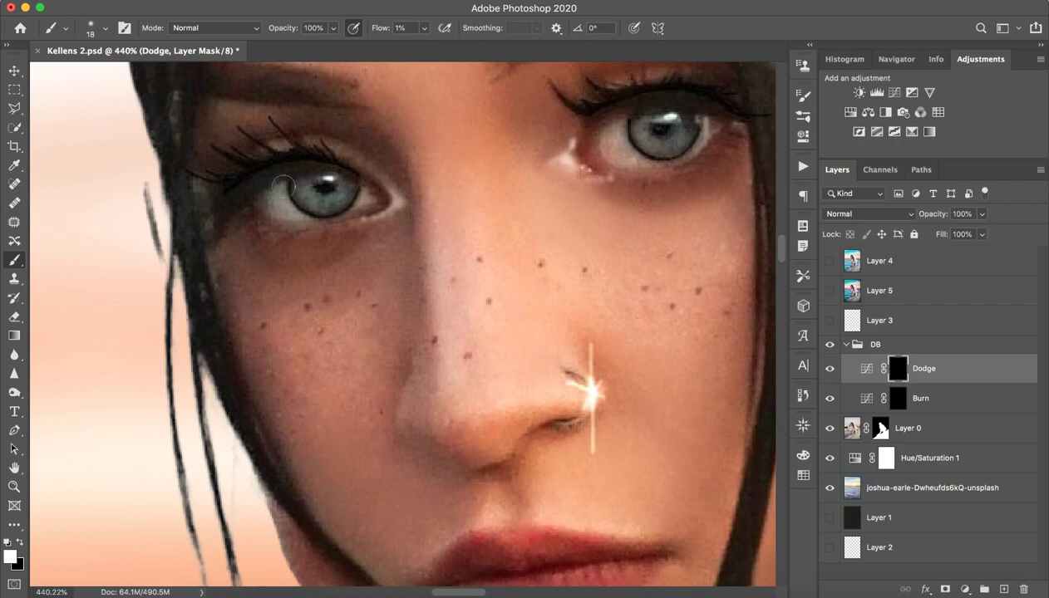
pyautogui.press('z')
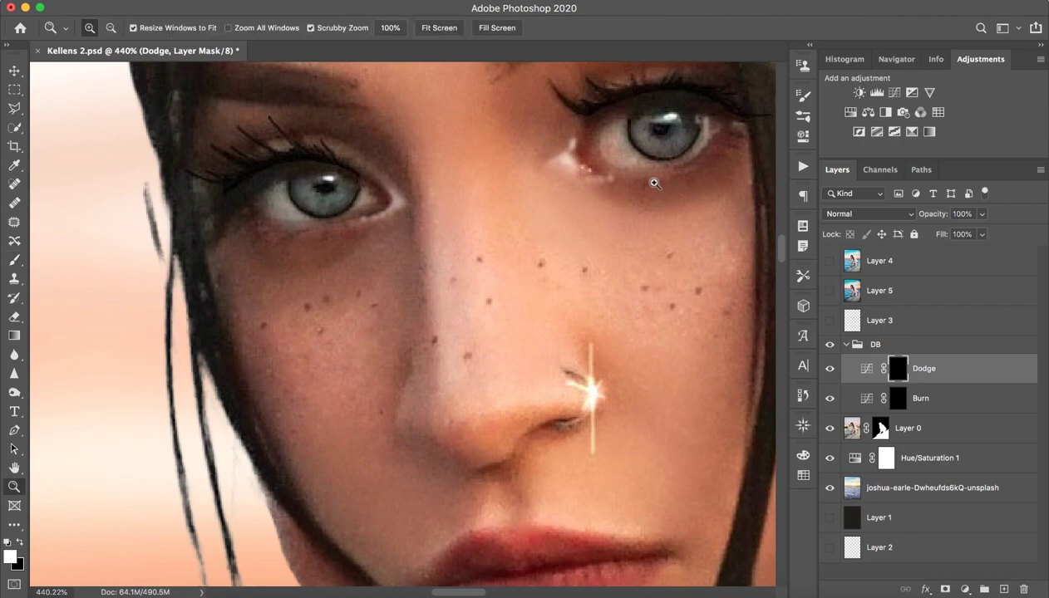
pyautogui.moveTo(651, 176); pyautogui.dragTo(532, 190)
# Step: Zoom in on the face and collapse the DB group
pyautogui.press('b')
pyautogui.hscroll(3, 444, 274)
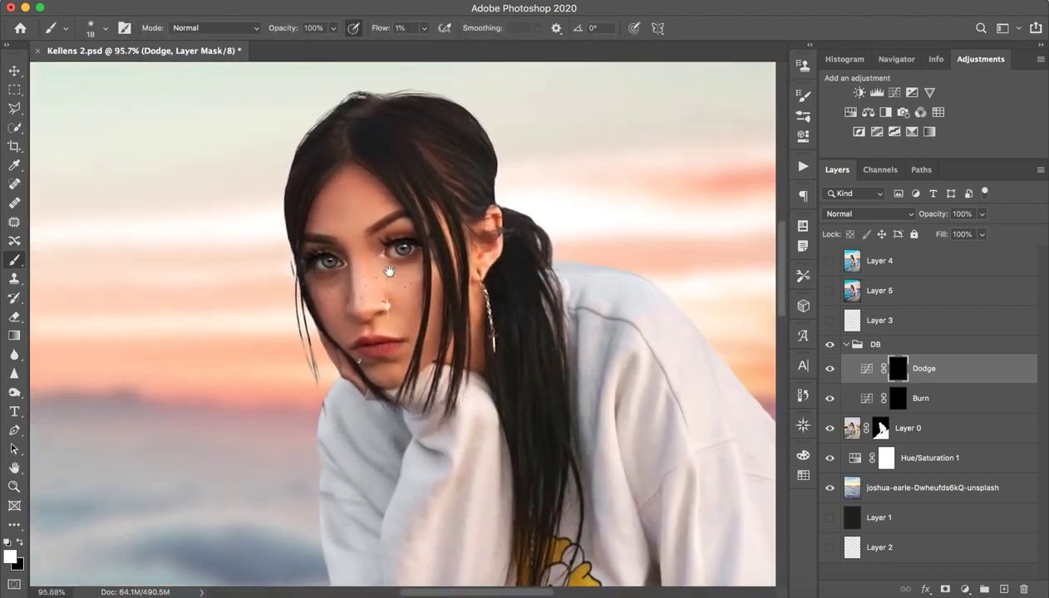
pyautogui.press('z')
pyautogui.moveTo(326, 314); pyautogui.dragTo(347, 304)
pyautogui.press('b')
pyautogui.press('z')
pyautogui.moveTo(264, 321); pyautogui.dragTo(279, 320)
pyautogui.press('b')
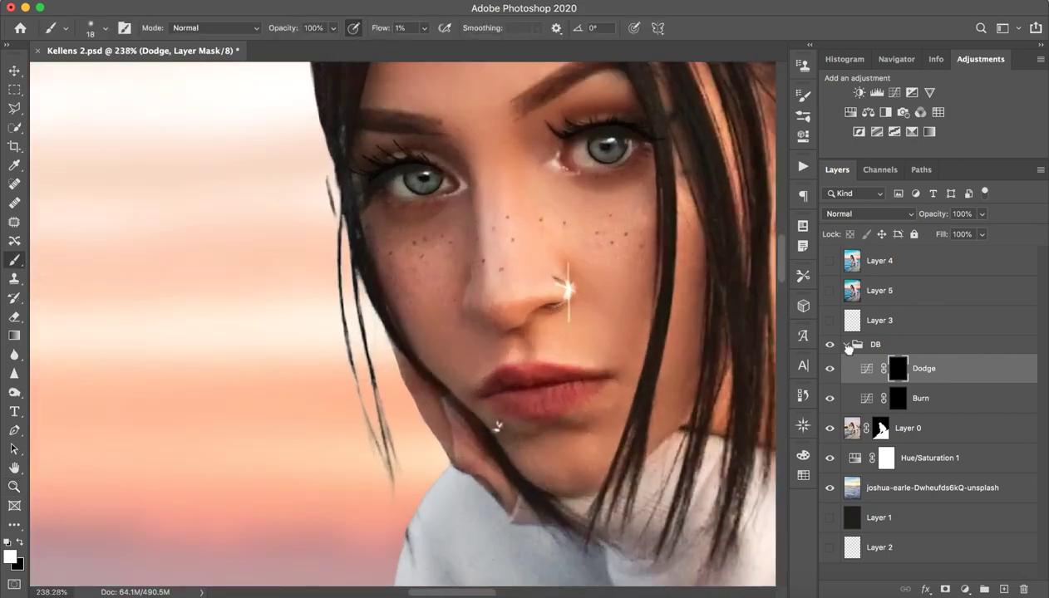
pyautogui.click(846, 344)
# Step: Sample the dark hair colour and set the brush size to 3 px
pyautogui.moveTo(363, 169)
pyautogui.mouseDown()
pyautogui.moveTo(272, 213)
pyautogui.moveTo(264, 199)
pyautogui.mouseUp()
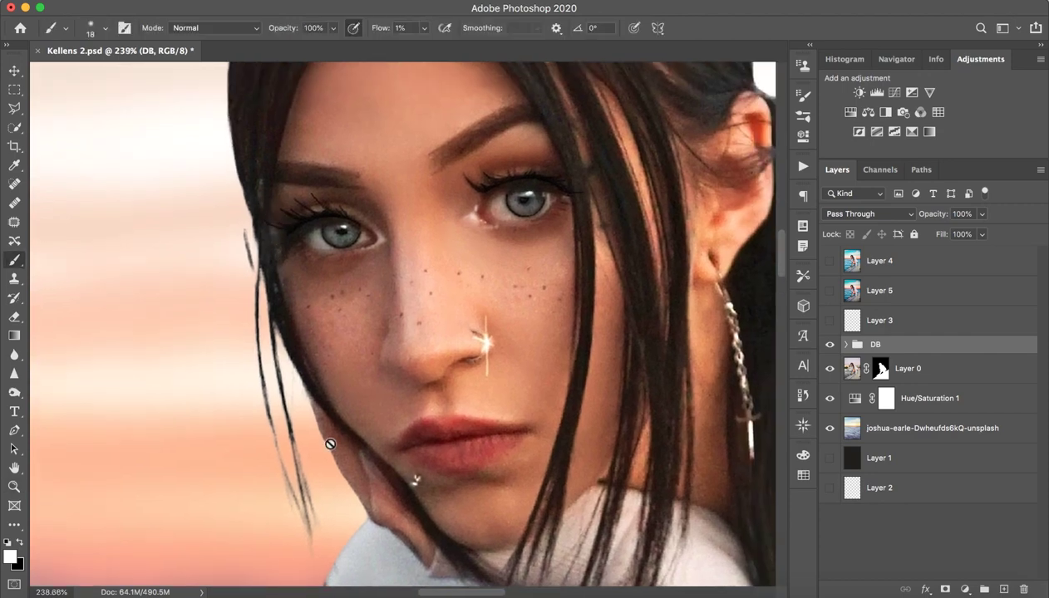
pyautogui.moveTo(336, 478); pyautogui.dragTo(333, 337)
pyautogui.moveTo(237, 230); pyautogui.dragTo(286, 318)
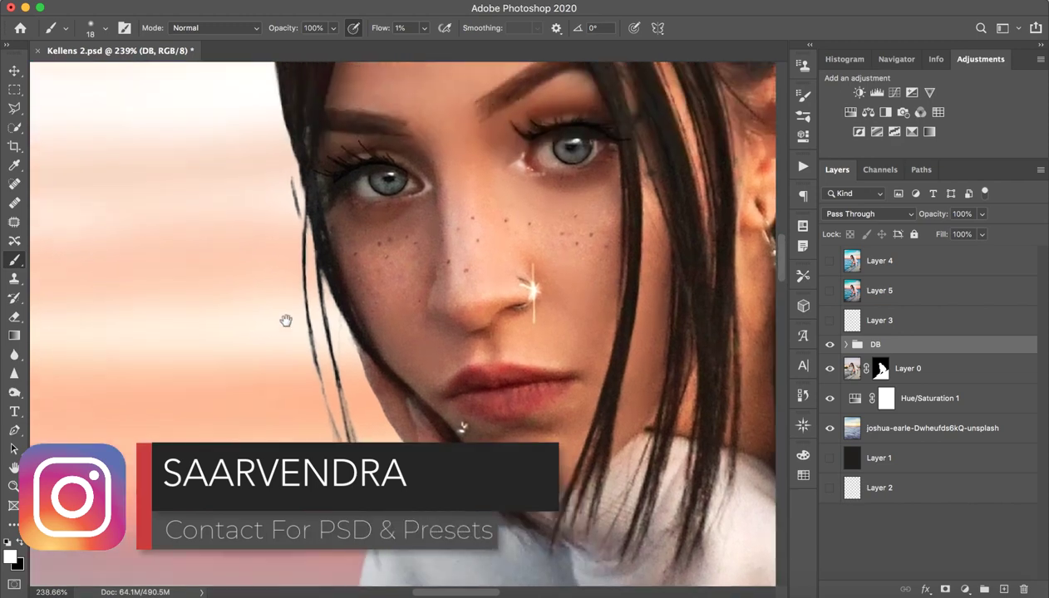
pyautogui.hotkey('ctrl', 'space')
pyautogui.moveTo(234, 261); pyautogui.dragTo(222, 264)
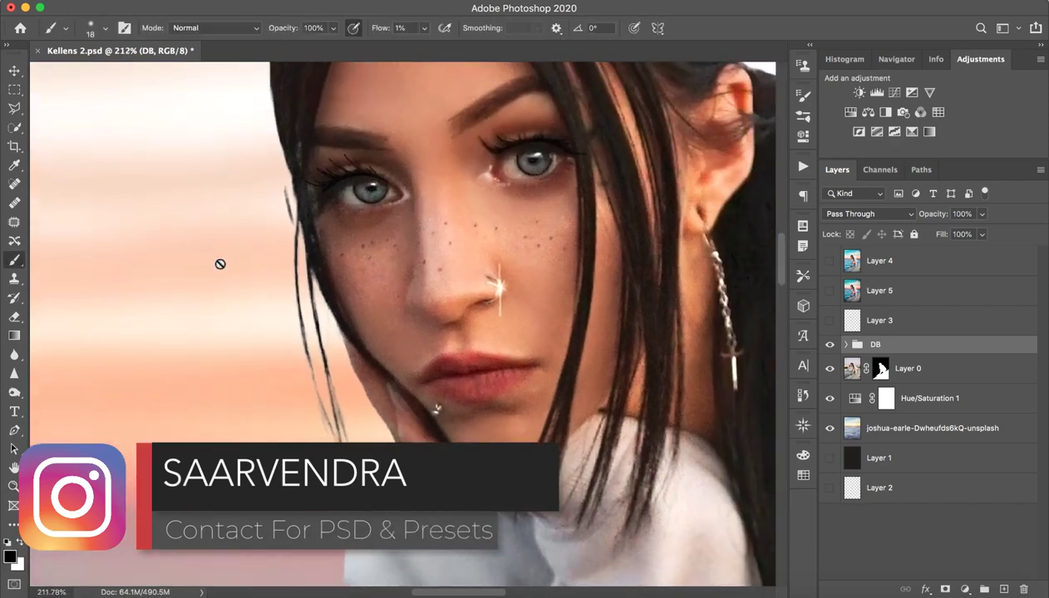
pyautogui.keyDown('alt'); pyautogui.click(290, 127); pyautogui.keyUp('alt')
pyautogui.rightClick(319, 218)
pyautogui.write('3')
pyautogui.press('Return')
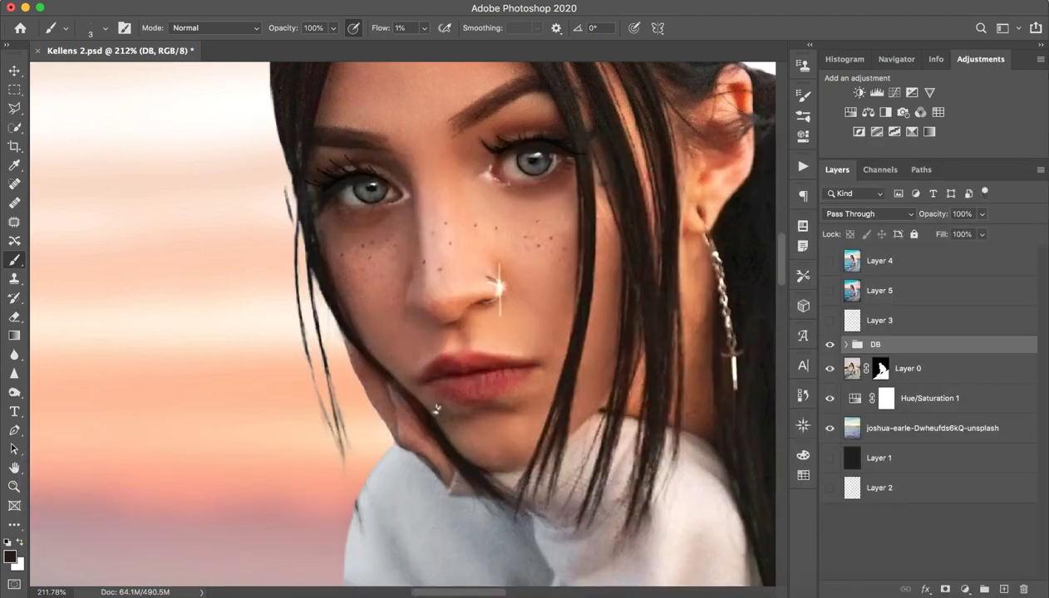
# Step: Create a new empty Layer 6 above Layer 3 and set brush flow to 100%
pyautogui.hotkey('alt', ']')
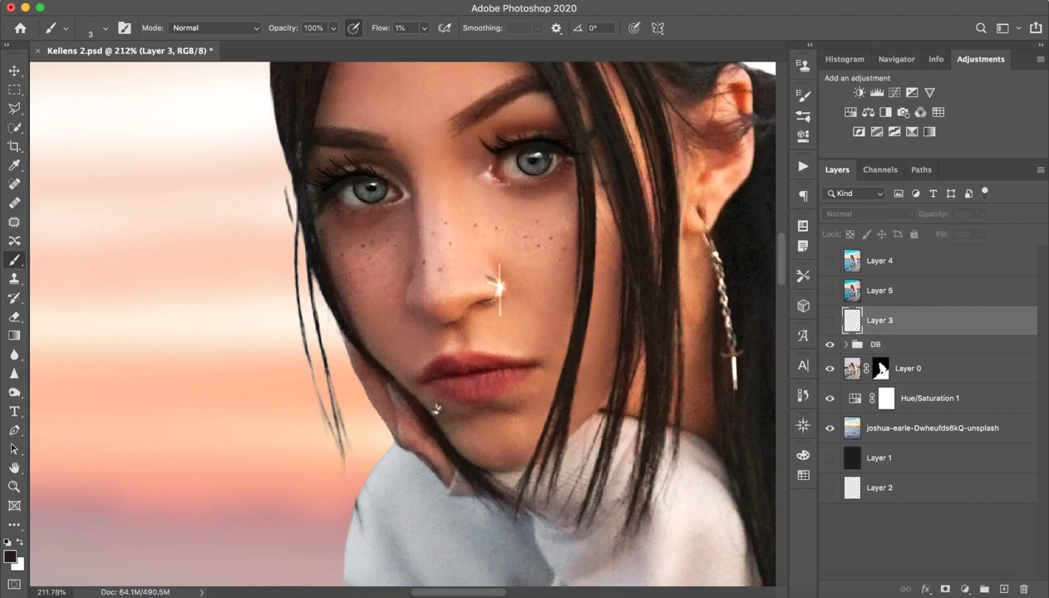
pyautogui.press('super+shift+alt+n')
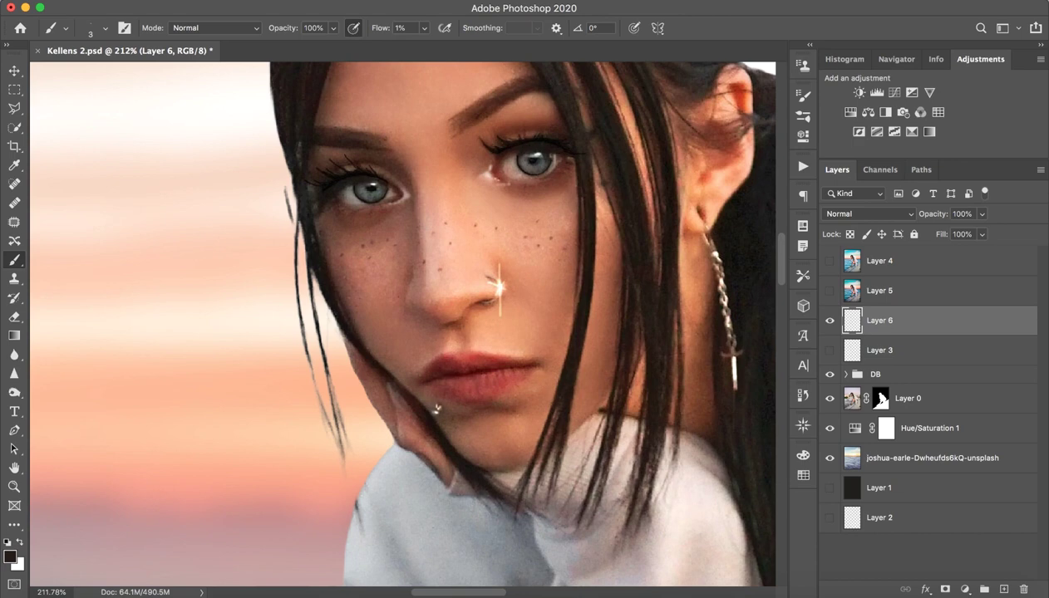
pyautogui.moveTo(270, 179); pyautogui.dragTo(270, 180)
pyautogui.hotkey('shift', '0')
# Step: Paint thin dark hair strands down the left cheek toward the chin
pyautogui.moveTo(281, 146); pyautogui.dragTo(291, 231)
pyautogui.hotkey('ctrl', 'z')
pyautogui.keyDown('ctrl'); pyautogui.keyDown('alt'); pyautogui.click(284, 141); pyautogui.keyUp('alt'); pyautogui.keyUp('ctrl')
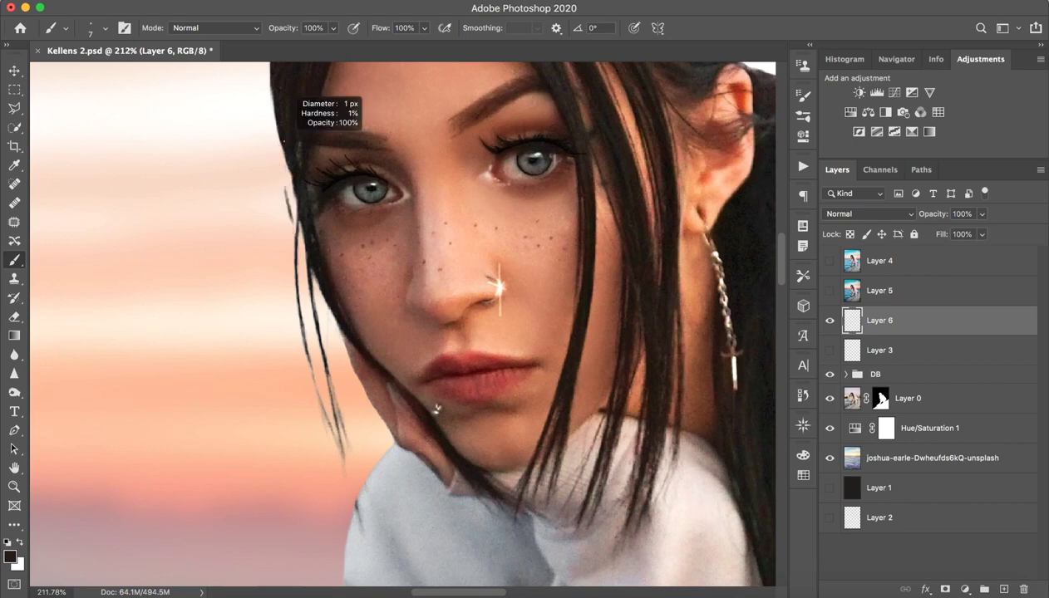
pyautogui.moveTo(282, 141)
pyautogui.mouseDown()
pyautogui.moveTo(295, 256)
pyautogui.moveTo(319, 324)
pyautogui.mouseUp()
pyautogui.moveTo(294, 249); pyautogui.dragTo(323, 355)
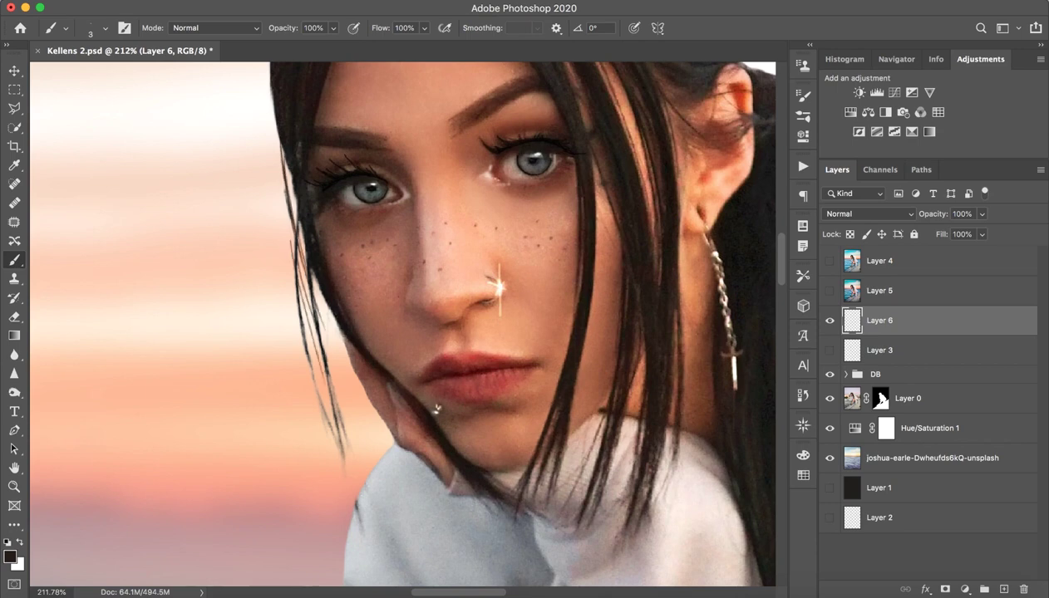
pyautogui.moveTo(297, 291); pyautogui.dragTo(325, 401)
pyautogui.moveTo(299, 320); pyautogui.dragTo(344, 500)
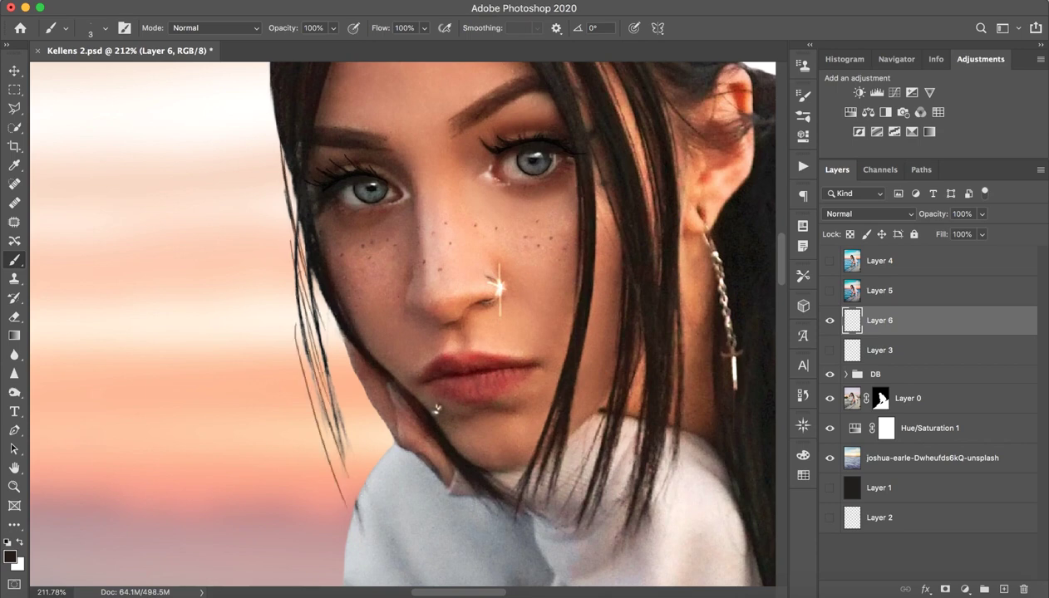
pyautogui.moveTo(291, 283); pyautogui.dragTo(348, 499)
pyautogui.moveTo(306, 354); pyautogui.dragTo(357, 502)
pyautogui.moveTo(316, 397); pyautogui.dragTo(372, 543)
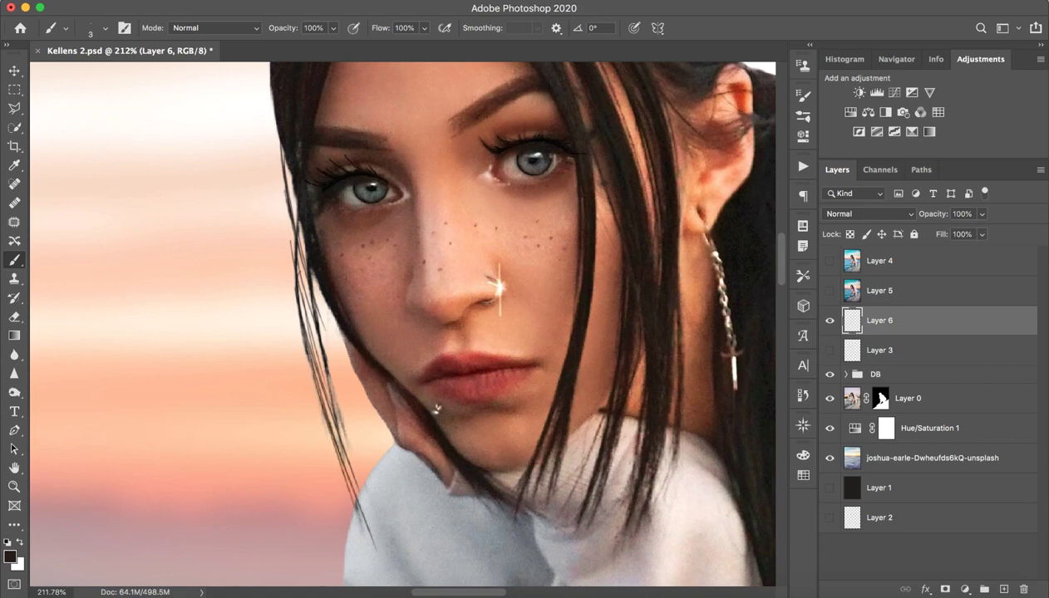
pyautogui.moveTo(304, 280); pyautogui.dragTo(336, 404)
pyautogui.moveTo(311, 326); pyautogui.dragTo(347, 477)
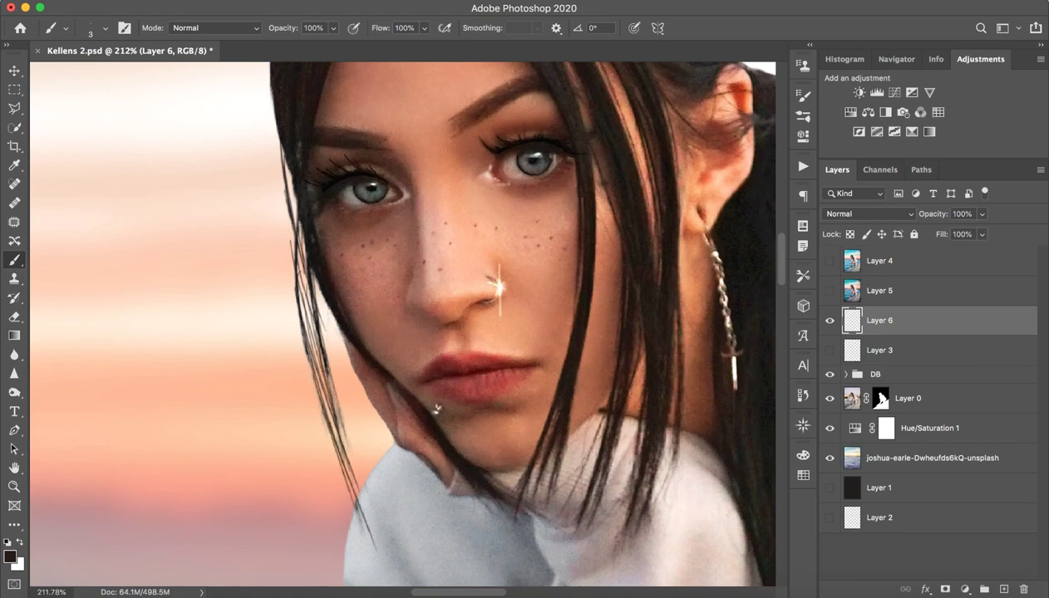
# Step: Zoom in on the face and paint thin strands along the left hairline
pyautogui.press('z')
pyautogui.hotkey('ctrl', '0')
pyautogui.press('b')
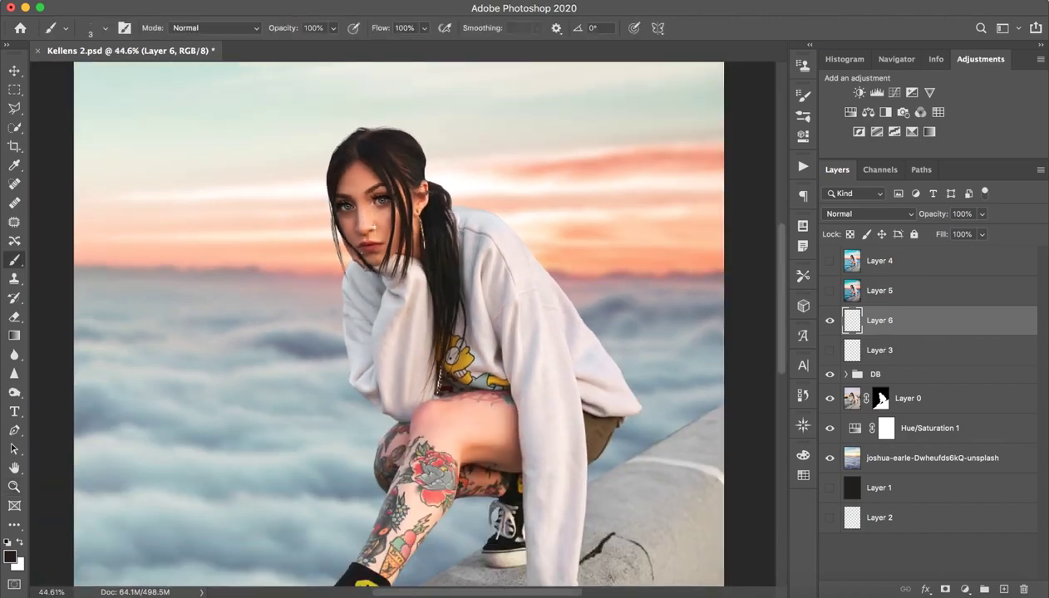
pyautogui.press('z')
pyautogui.moveTo(304, 193); pyautogui.dragTo(573, 494)
pyautogui.press('b')
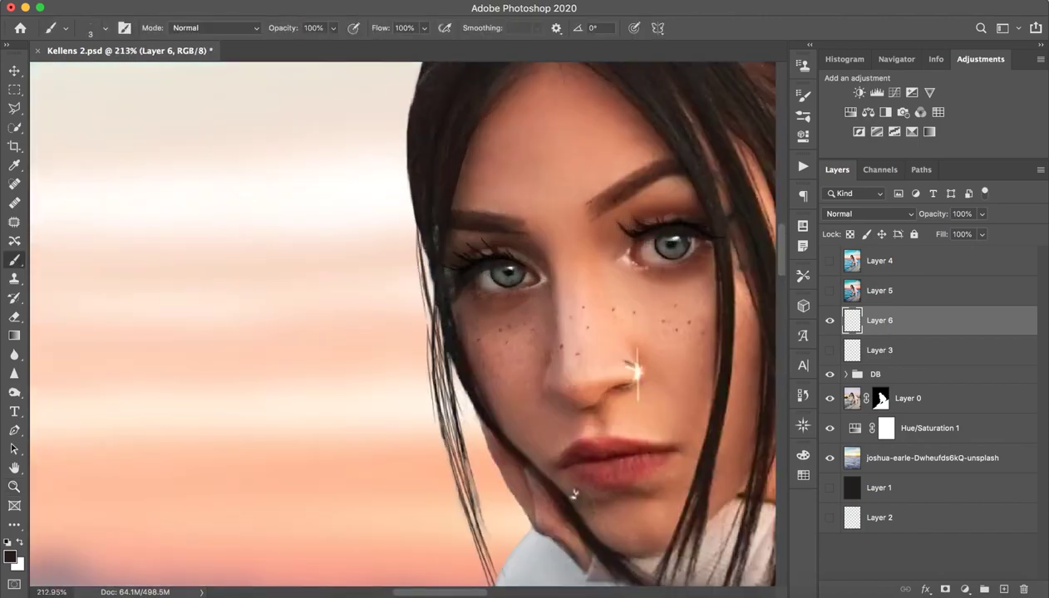
pyautogui.moveTo(422, 249)
pyautogui.mouseDown()
pyautogui.moveTo(429, 407)
pyautogui.moveTo(427, 391)
pyautogui.mouseUp()
pyautogui.moveTo(417, 243)
pyautogui.mouseDown()
pyautogui.moveTo(426, 366)
pyautogui.moveTo(407, 213)
pyautogui.moveTo(416, 269)
pyautogui.mouseUp()
pyautogui.moveTo(411, 217); pyautogui.dragTo(414, 249)
pyautogui.moveTo(407, 186)
pyautogui.mouseDown()
pyautogui.moveTo(412, 281)
pyautogui.moveTo(428, 301)
pyautogui.moveTo(415, 313)
pyautogui.mouseUp()
pyautogui.press('z')
pyautogui.moveTo(493, 411); pyautogui.dragTo(529, 412)
pyautogui.press('b')
pyautogui.press('z')
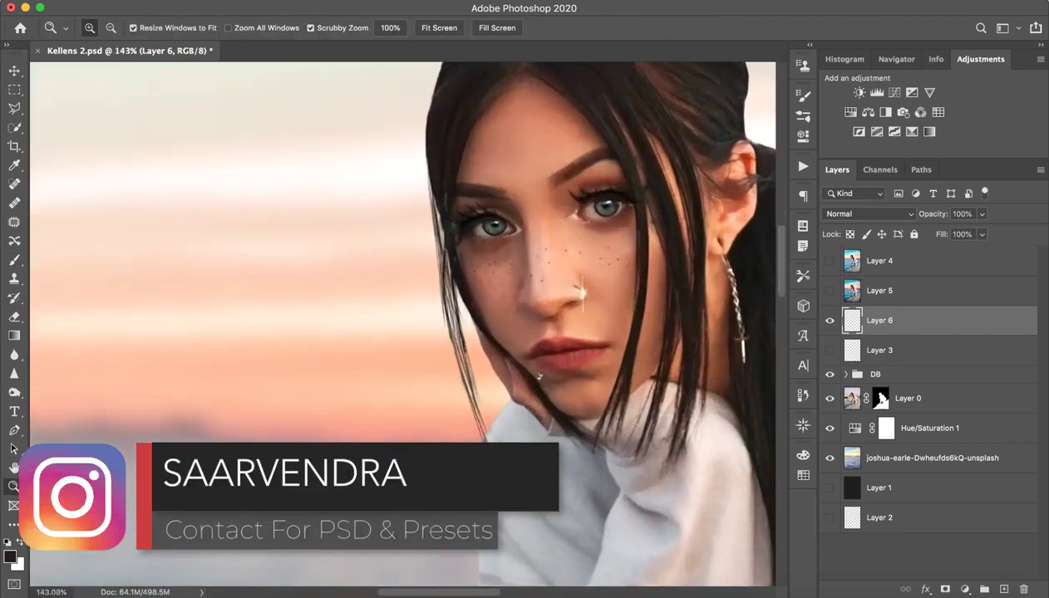
pyautogui.moveTo(467, 307); pyautogui.dragTo(532, 308)
pyautogui.press('b')
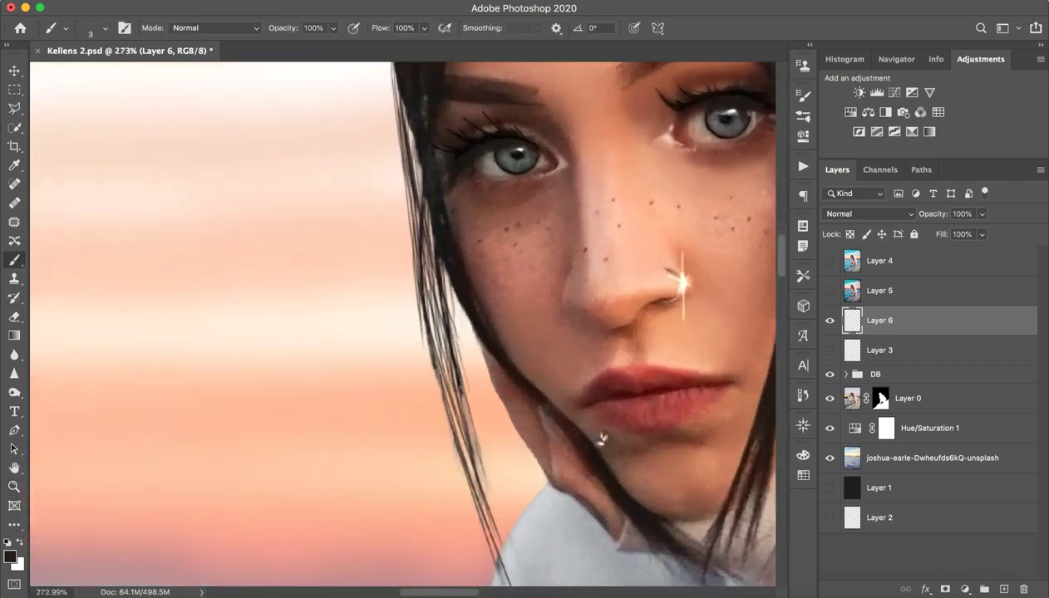
# Step: Paint flyaway strands along the top of the hair and its left edge
pyautogui.press('z')
pyautogui.moveTo(513, 349); pyautogui.dragTo(432, 349)
pyautogui.press('b')
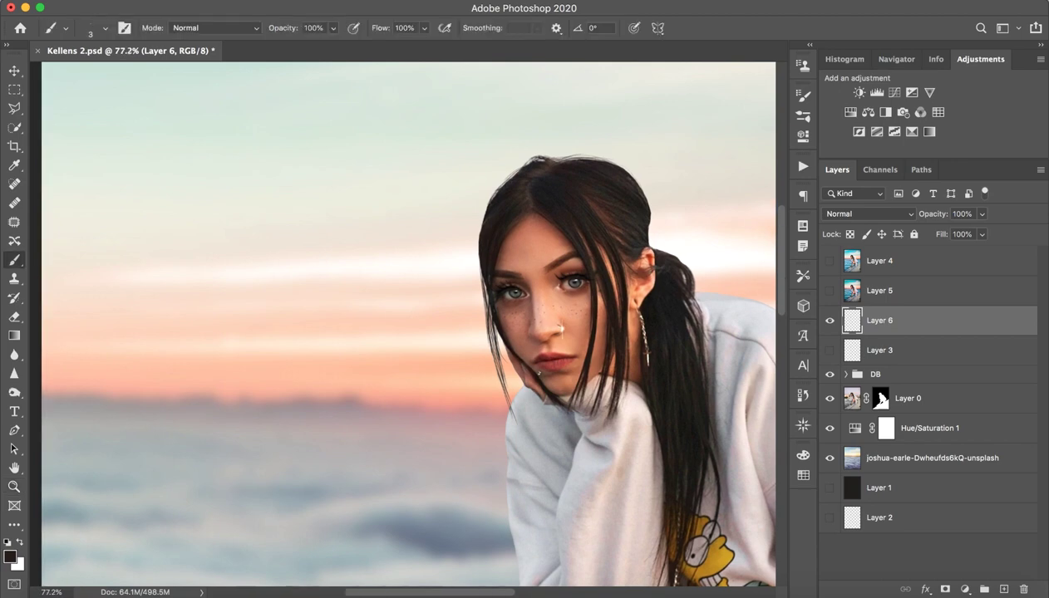
pyautogui.press('z')
pyautogui.moveTo(546, 162); pyautogui.dragTo(684, 165)
pyautogui.press('b')
pyautogui.moveTo(618, 183); pyautogui.dragTo(698, 167)
pyautogui.moveTo(487, 173)
pyautogui.mouseDown()
pyautogui.moveTo(588, 160)
pyautogui.moveTo(404, 205)
pyautogui.moveTo(330, 276)
pyautogui.mouseUp()
pyautogui.moveTo(364, 237); pyautogui.dragTo(282, 315)
pyautogui.moveTo(317, 277); pyautogui.dragTo(264, 342)
pyautogui.moveTo(294, 317); pyautogui.dragTo(243, 366)
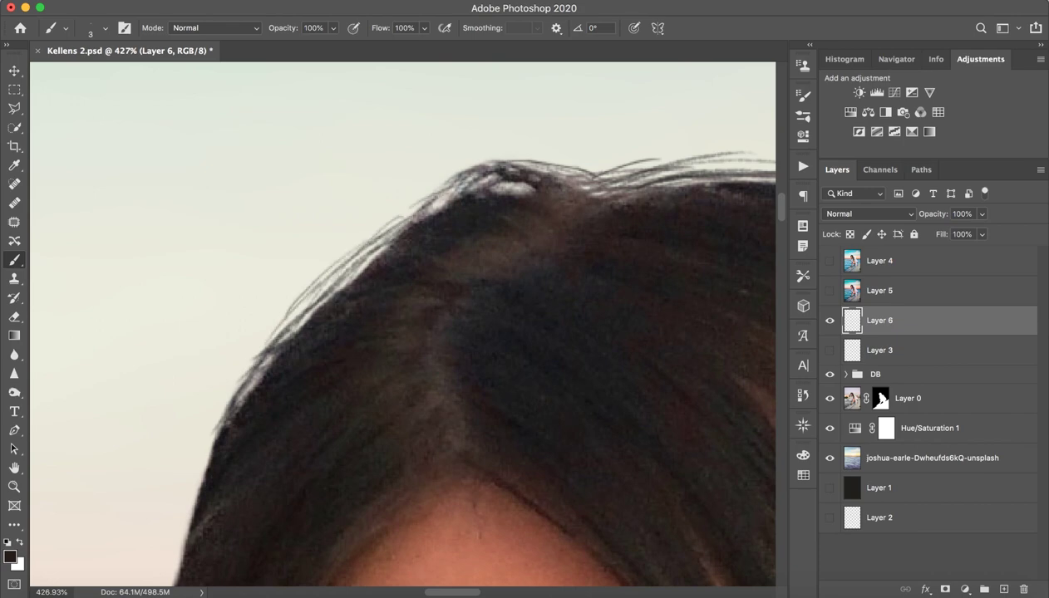
pyautogui.moveTo(278, 329); pyautogui.dragTo(234, 398)
pyautogui.moveTo(273, 350); pyautogui.dragTo(232, 394)
# Step: Paint more strands along the hair edge by the ear and ponytail
pyautogui.hotkey('ctrl', '0')
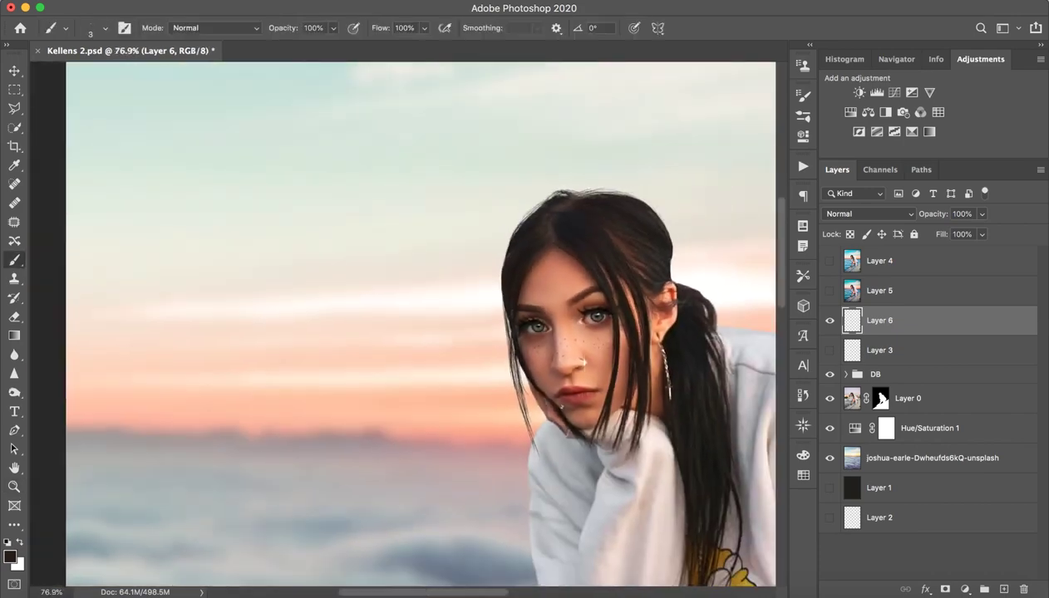
pyautogui.hscroll(5, 415, 324)
pyautogui.press('z')
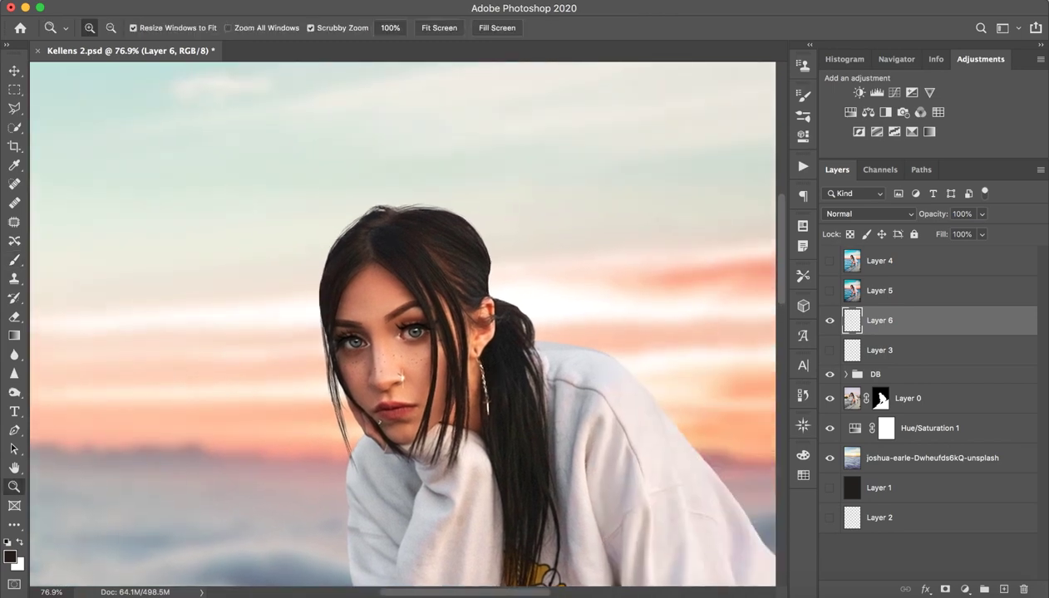
pyautogui.moveTo(494, 299); pyautogui.dragTo(574, 298)
pyautogui.press('b')
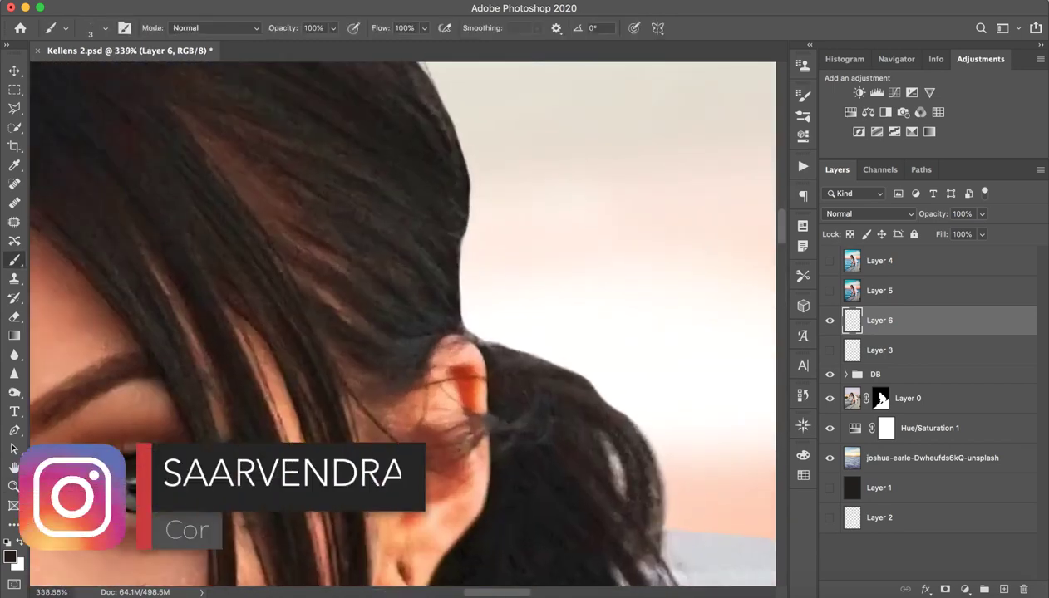
pyautogui.moveTo(457, 229); pyautogui.dragTo(467, 324)
pyautogui.moveTo(454, 285); pyautogui.dragTo(471, 344)
pyautogui.moveTo(454, 254); pyautogui.dragTo(473, 335)
pyautogui.moveTo(462, 233)
pyautogui.mouseDown()
pyautogui.moveTo(477, 339)
pyautogui.moveTo(567, 363)
pyautogui.mouseUp()
pyautogui.moveTo(499, 344)
pyautogui.mouseDown()
pyautogui.moveTo(612, 388)
pyautogui.moveTo(637, 424)
pyautogui.mouseUp()
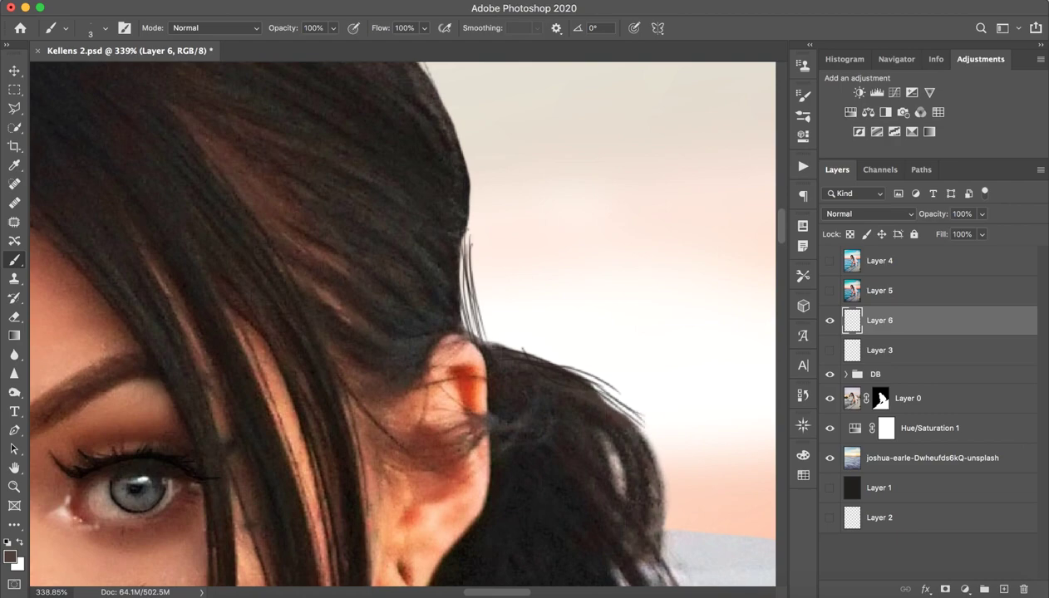
pyautogui.moveTo(595, 392); pyautogui.dragTo(648, 452)
pyautogui.scroll(-4, 632, 432)
pyautogui.scroll(-1, 632, 432)
pyautogui.moveTo(630, 349); pyautogui.dragTo(640, 389)
pyautogui.moveTo(625, 328)
pyautogui.mouseDown()
pyautogui.moveTo(645, 429)
pyautogui.moveTo(532, 416)
pyautogui.mouseUp()
# Step: Reframe the face and hide Layer 6 to compare the strands
pyautogui.press('z')
pyautogui.moveTo(660, 371); pyautogui.dragTo(710, 371)
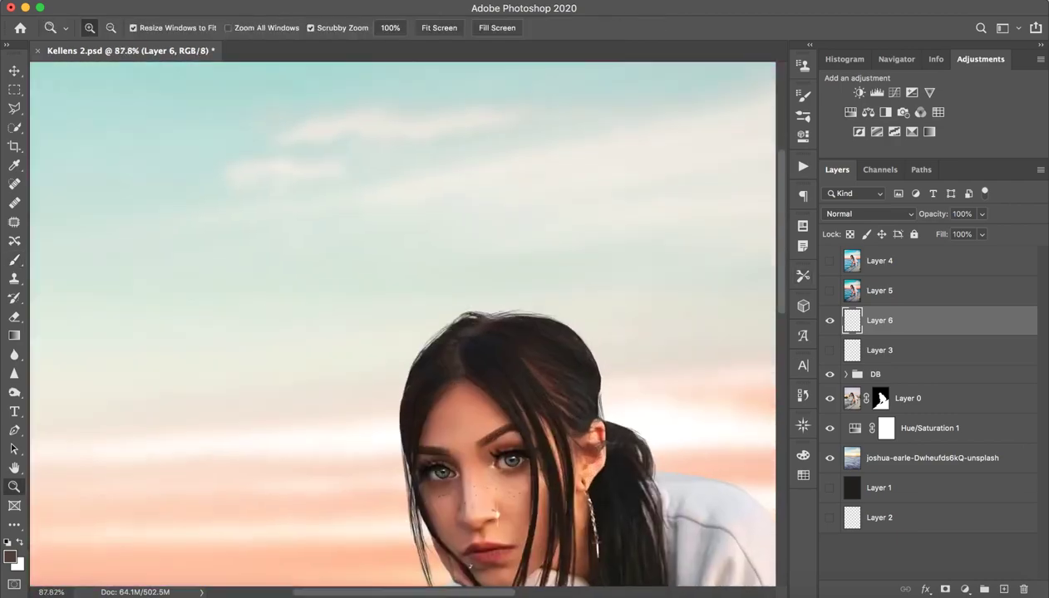
pyautogui.press('b')
pyautogui.click(829, 320)
pyautogui.scroll(-5, 399, 332)
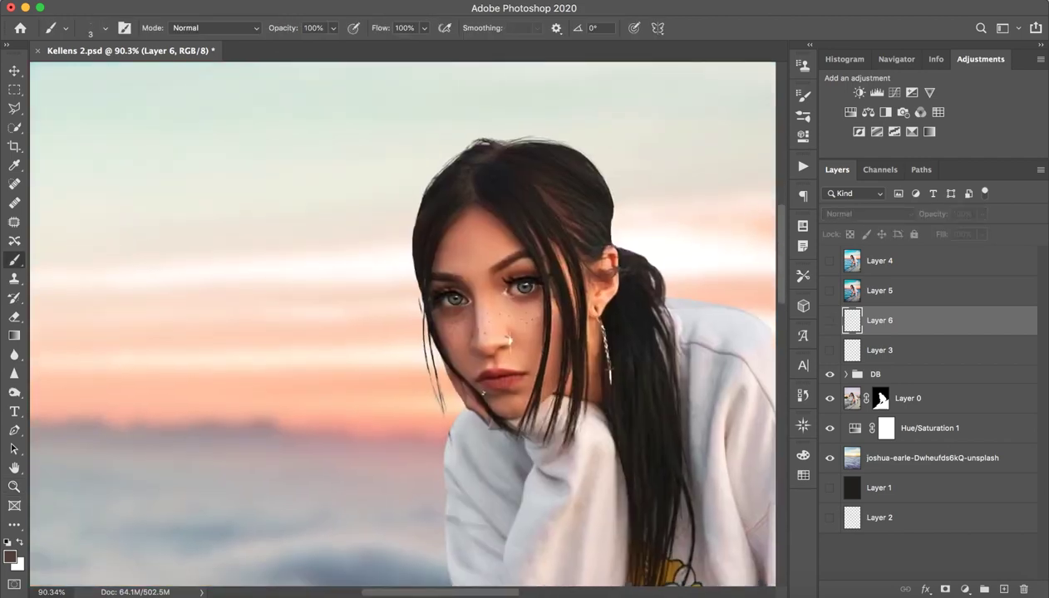
# Step: Delete Layer 6, select Layer 3, and zoom in on the head
pyautogui.press('Delete')
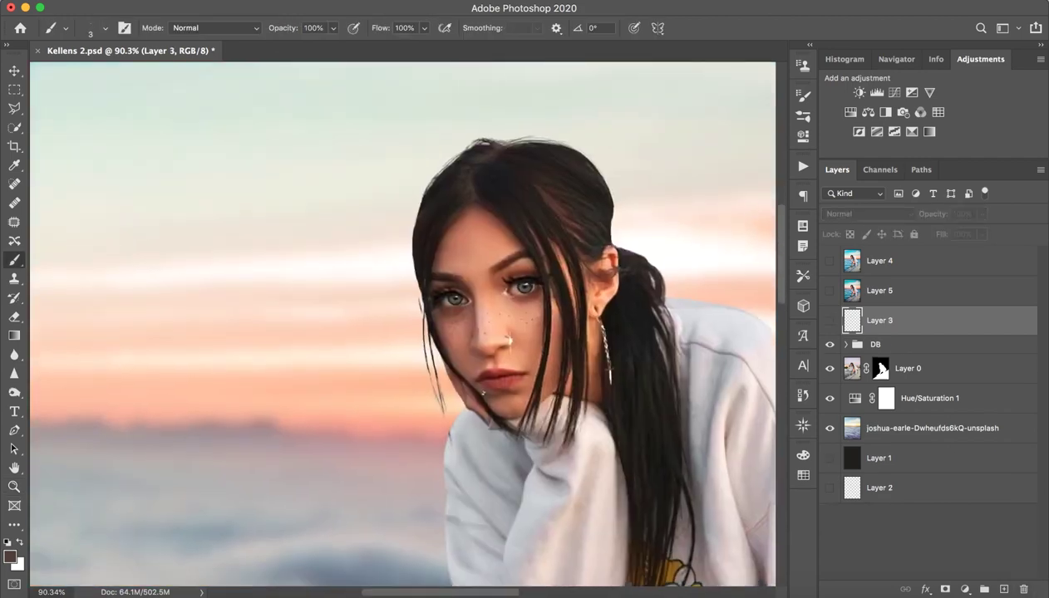
pyautogui.click(829, 320)
pyautogui.press('z')
pyautogui.moveTo(491, 298); pyautogui.dragTo(541, 297)
pyautogui.press('b')
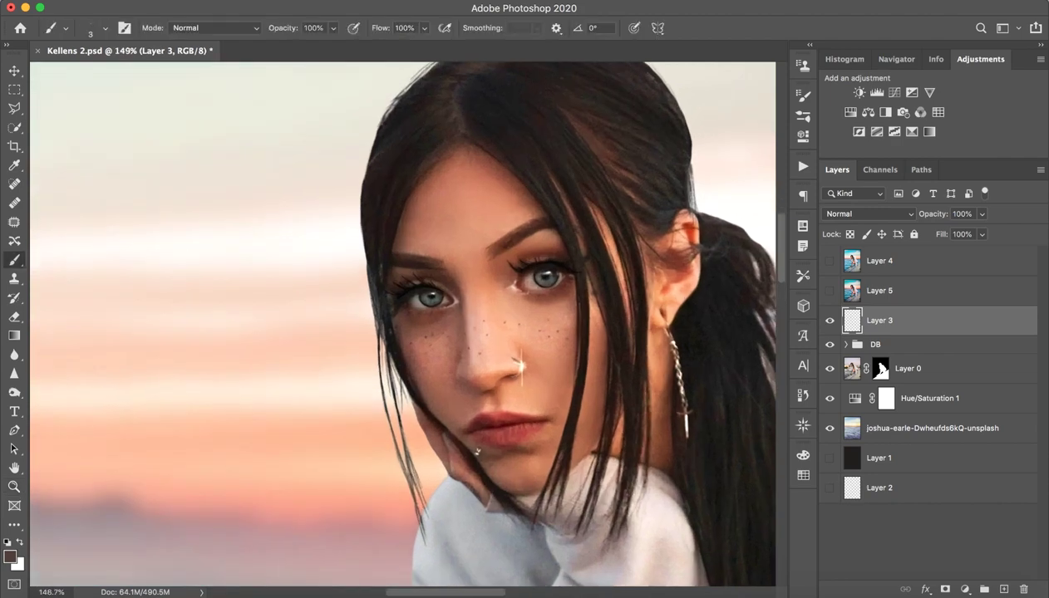
pyautogui.moveTo(477, 452)
pyautogui.mouseDown()
pyautogui.moveTo(472, 541)
pyautogui.moveTo(471, 511)
pyautogui.moveTo(410, 508)
pyautogui.mouseUp()
pyautogui.hotkey('ctrl', ',')
pyautogui.hotkey('ctrl', ',')
pyautogui.hotkey('ctrl', ',')
pyautogui.hotkey('ctrl', ',')
pyautogui.hotkey('ctrl', ',')
pyautogui.hotkey('ctrl', ',')
pyautogui.hotkey('ctrl', ',')
pyautogui.hotkey('ctrl', ',')
pyautogui.hotkey('ctrl', ',')
# Step: Zoom in and out to review the whole photo
pyautogui.scroll(-5, 410, 508)
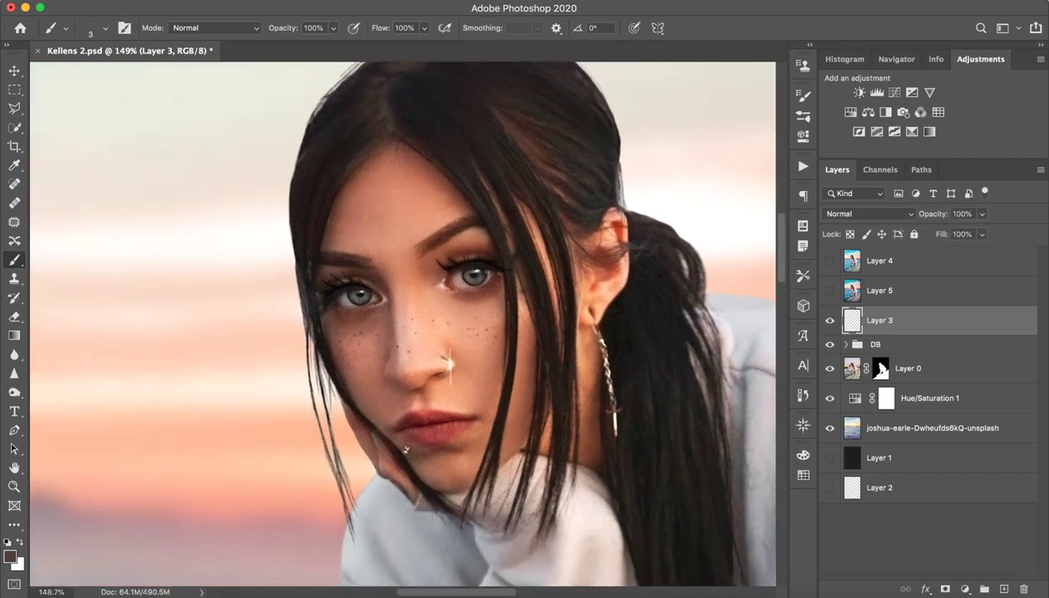
pyautogui.press('z')
pyautogui.scroll(-2, 410, 508)
pyautogui.press('b')
pyautogui.press('z')
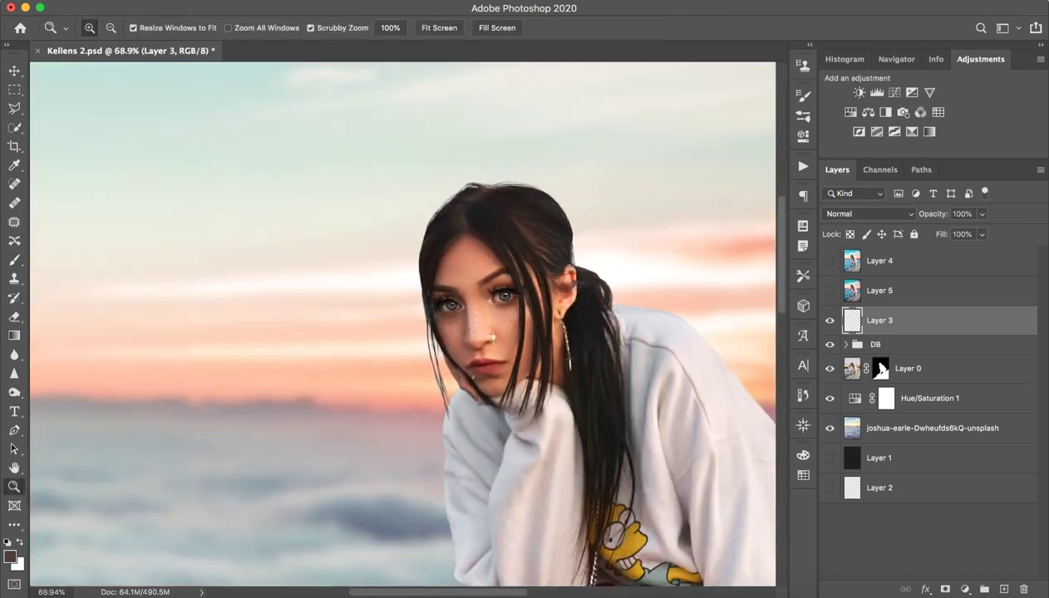
pyautogui.scroll(-5, 561, 341)
pyautogui.scroll(2, 561, 341)
pyautogui.scroll(-2, 561, 341)
pyautogui.press('b')
pyautogui.press('z')
pyautogui.scroll(1, 407, 291)
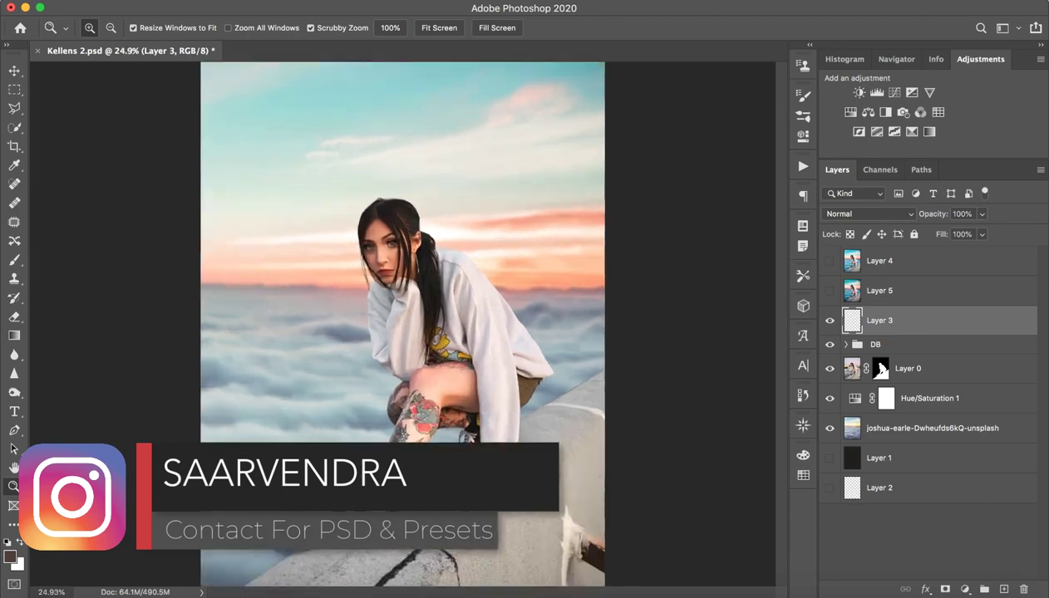
pyautogui.scroll(3, 407, 291)
pyautogui.scroll(-2, 408, 290)
pyautogui.scroll(-1, 403, 325)
pyautogui.scroll(-1, 404, 325)
pyautogui.press('b')
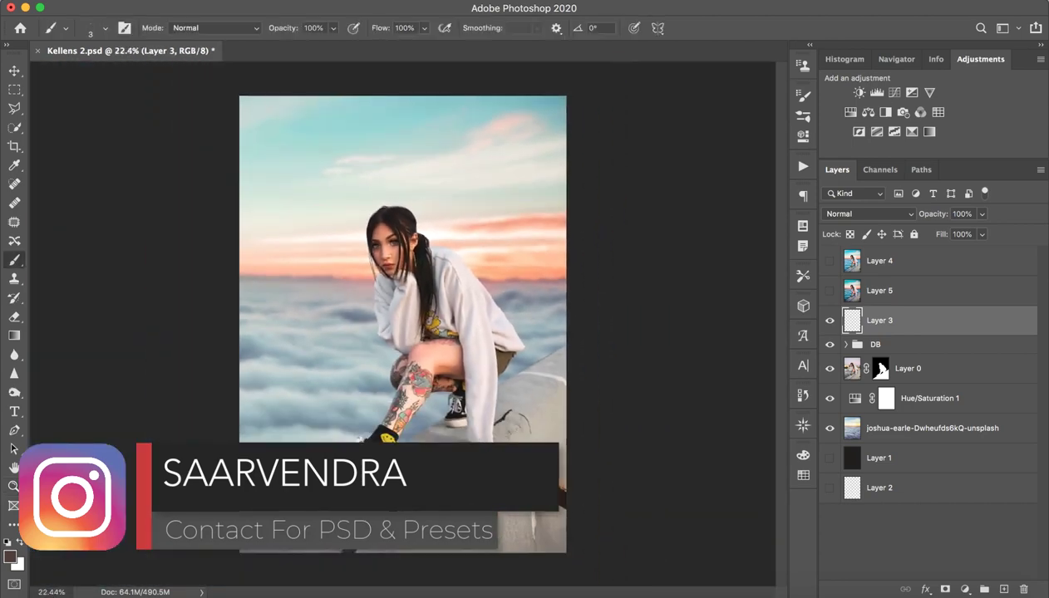
# Step: Compare Layer 5 on and off, then stamp visible layers above Layer 3
pyautogui.hotkey('alt', ']')
pyautogui.click(830, 290)
pyautogui.click(830, 290)
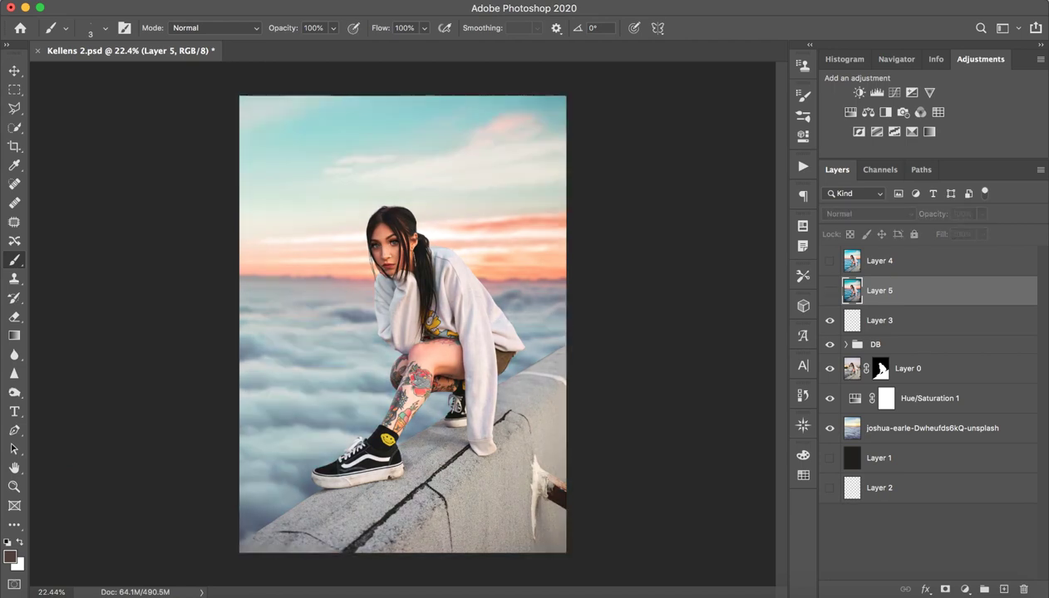
pyautogui.hotkey('alt', '[')
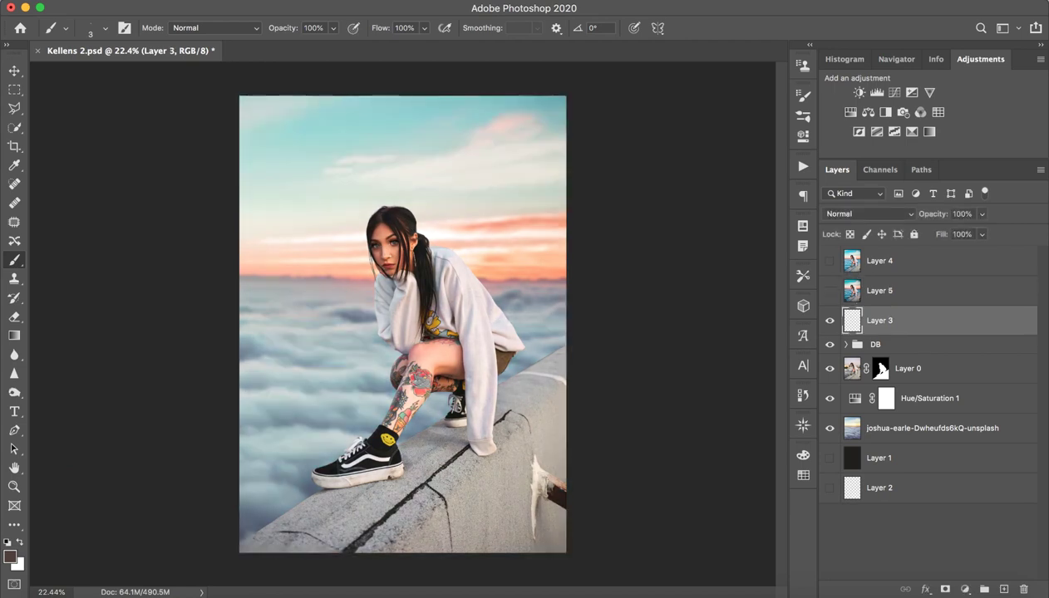
pyautogui.hotkey('ctrl', 'alt', 'shift', 'e')
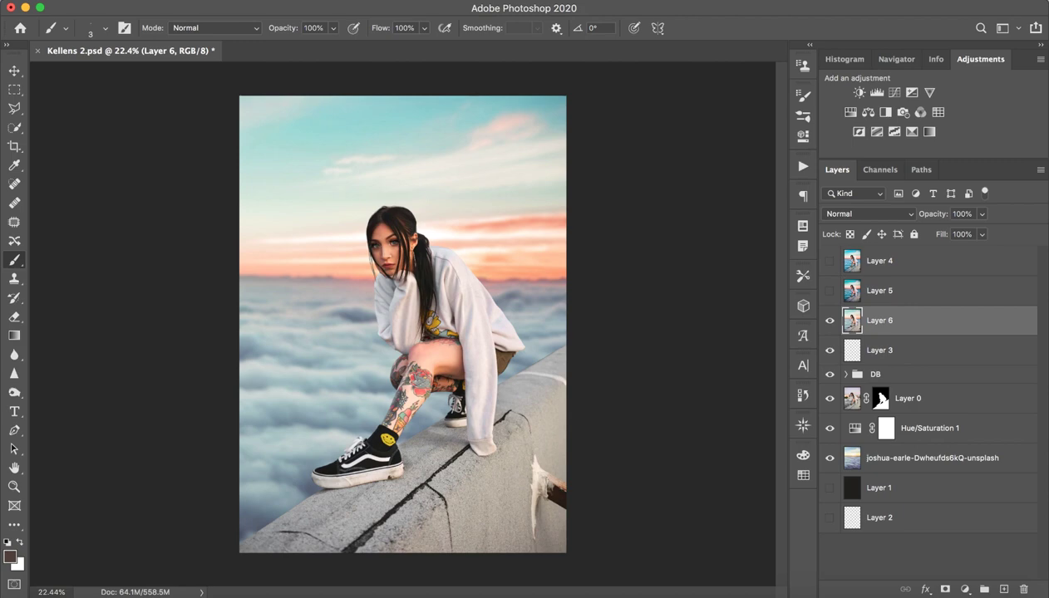
# Step: Open the Camera Raw filter on merged Layer 6 with Shift+Ctrl+A
pyautogui.hotkey('ctrl', 'shift', 'a')
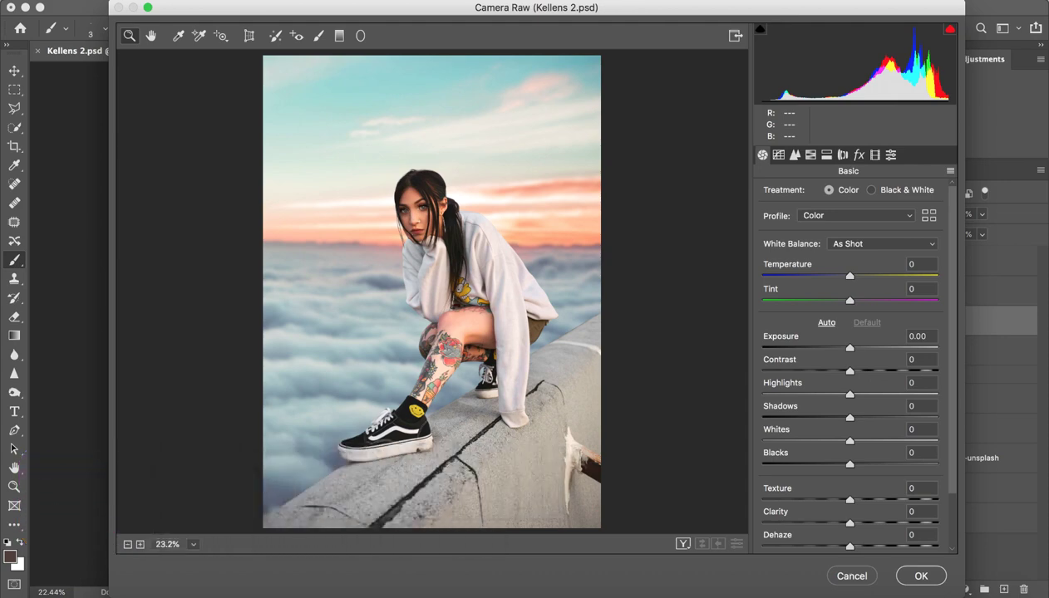
# Step: Set Temperature -10, Tint +5 and Exposure -0.20 in the Basic panel
pyautogui.moveTo(850, 275)
pyautogui.mouseDown()
pyautogui.moveTo(835, 275)
pyautogui.moveTo(856, 300)
pyautogui.mouseUp()
pyautogui.press('Tab')
pyautogui.press('Down')
pyautogui.press('Down')
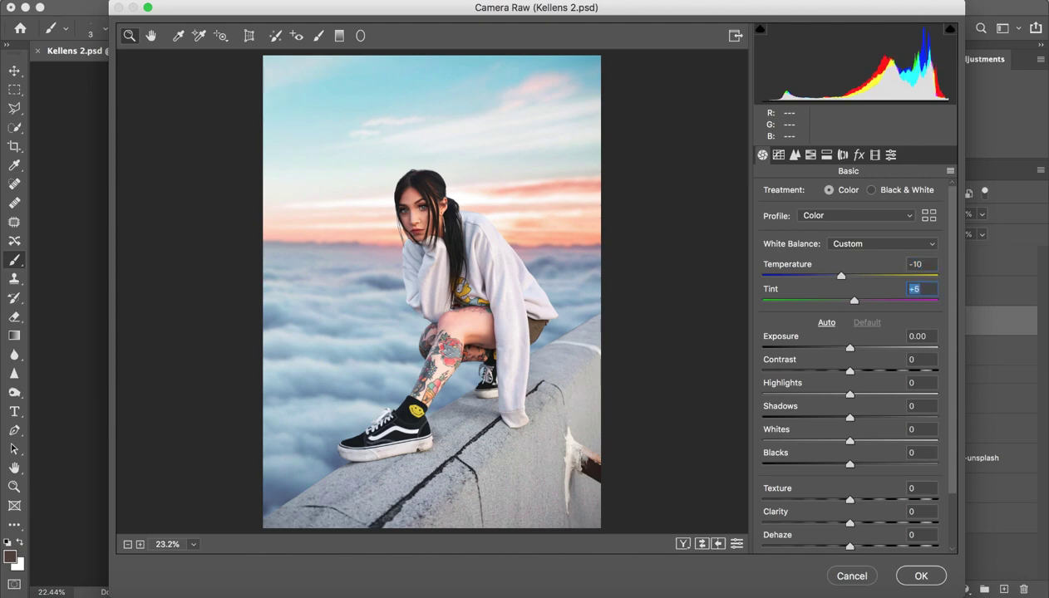
pyautogui.moveTo(849, 348)
pyautogui.mouseDown()
pyautogui.moveTo(825, 347)
pyautogui.moveTo(884, 347)
pyautogui.mouseUp()
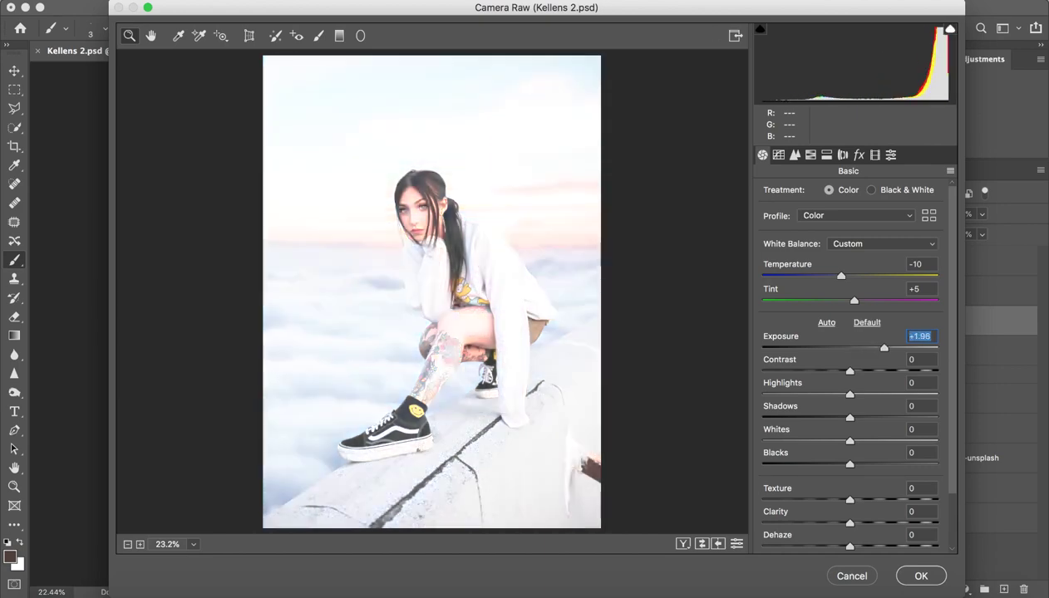
pyautogui.write('0')
pyautogui.press('Return')
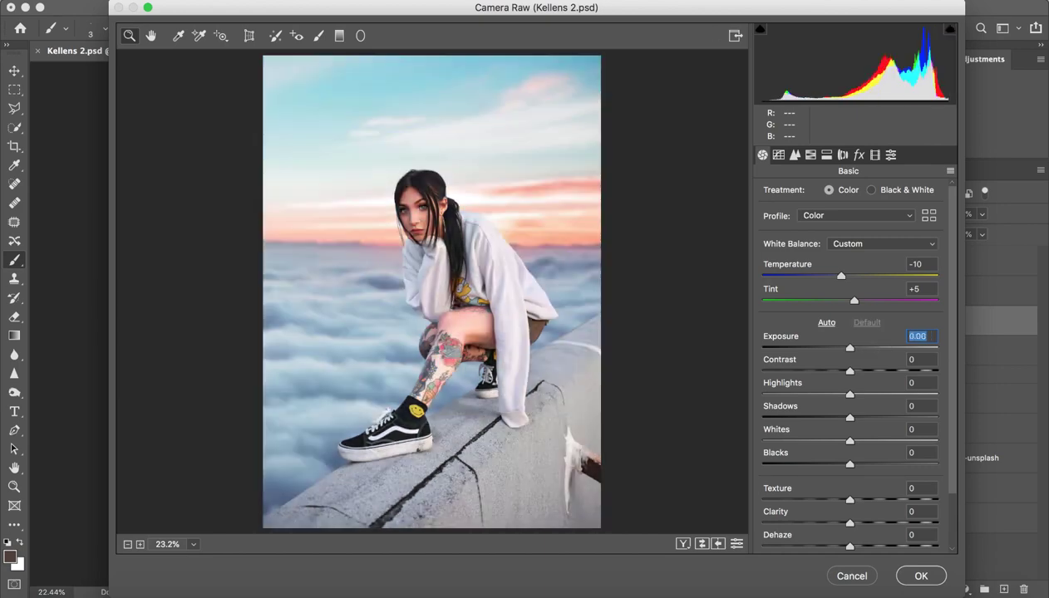
pyautogui.press('Down')
pyautogui.press('Down')
pyautogui.press('Down')
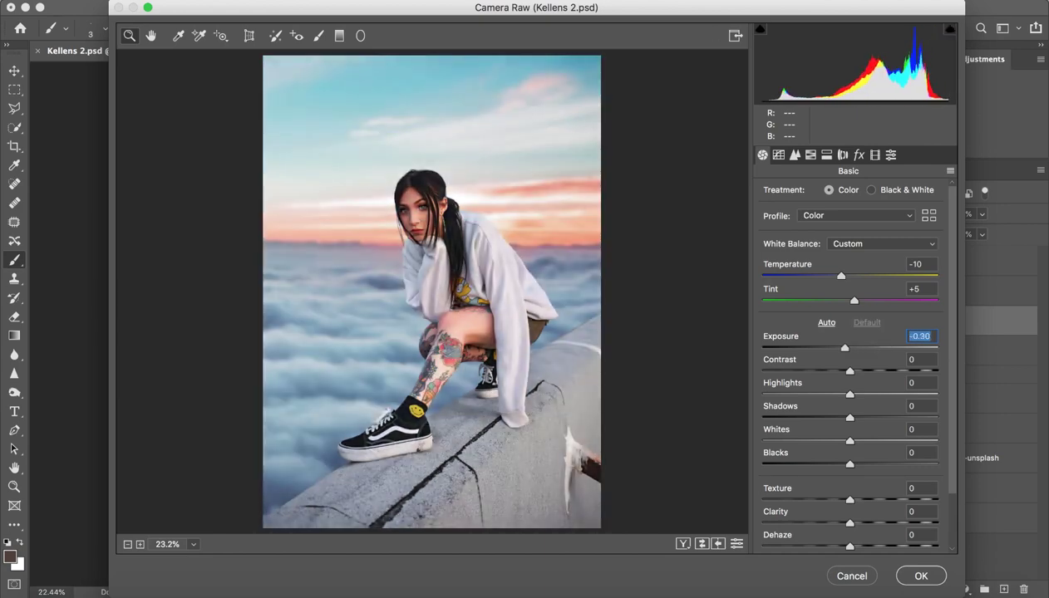
pyautogui.press('Up')
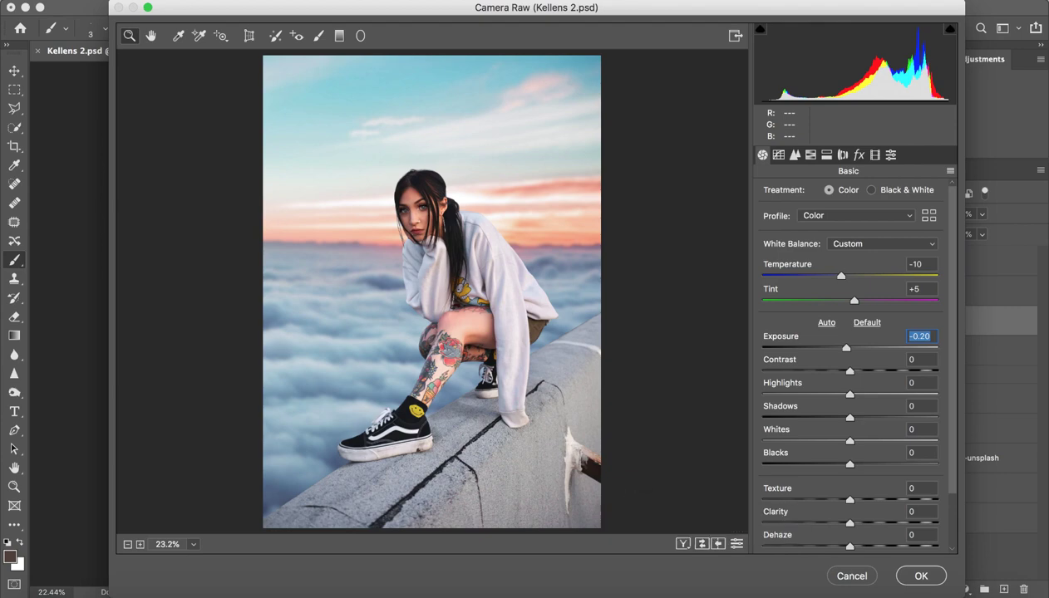
# Step: Set Contrast +30, Highlights -23, Shadows +20, Whites +13 and Blacks +23
pyautogui.moveTo(850, 371); pyautogui.dragTo(876, 370)
pyautogui.press('Tab')
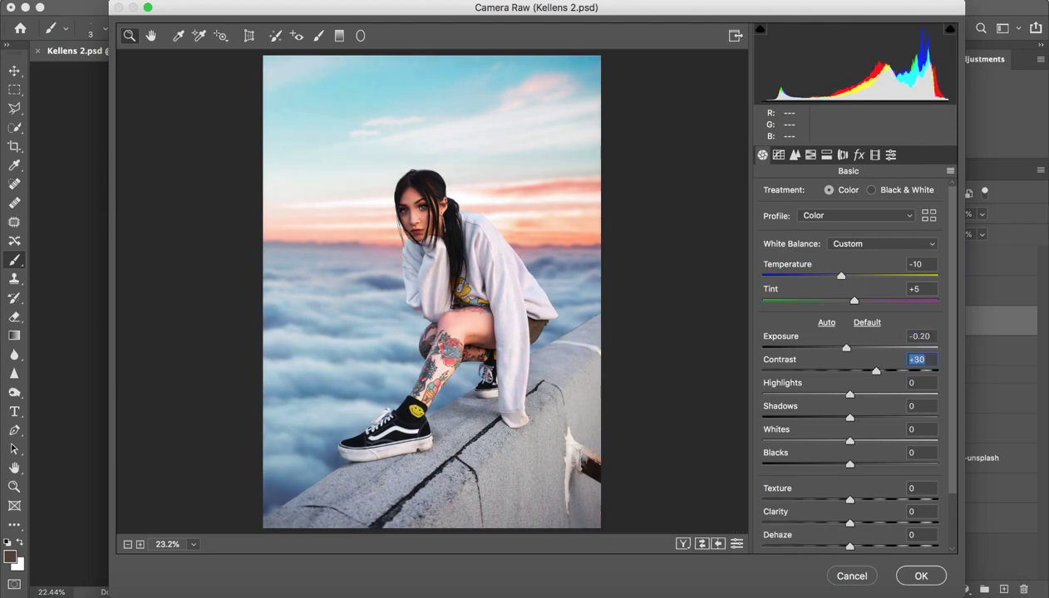
pyautogui.moveTo(850, 394); pyautogui.dragTo(829, 394)
pyautogui.press('Tab')
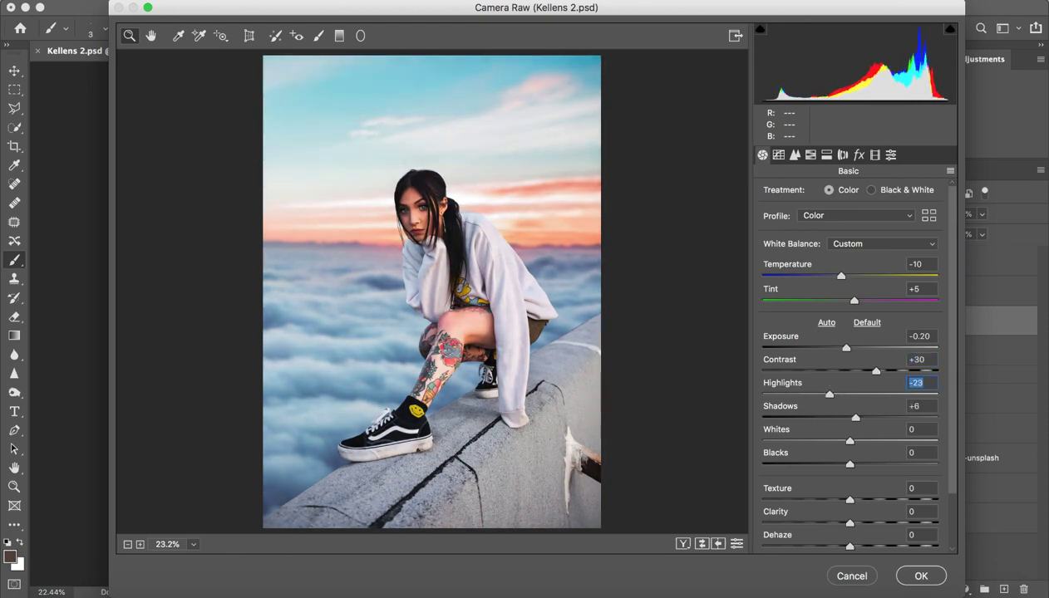
pyautogui.moveTo(848, 417)
pyautogui.mouseDown()
pyautogui.moveTo(887, 417)
pyautogui.moveTo(866, 417)
pyautogui.moveTo(871, 440)
pyautogui.mouseUp()
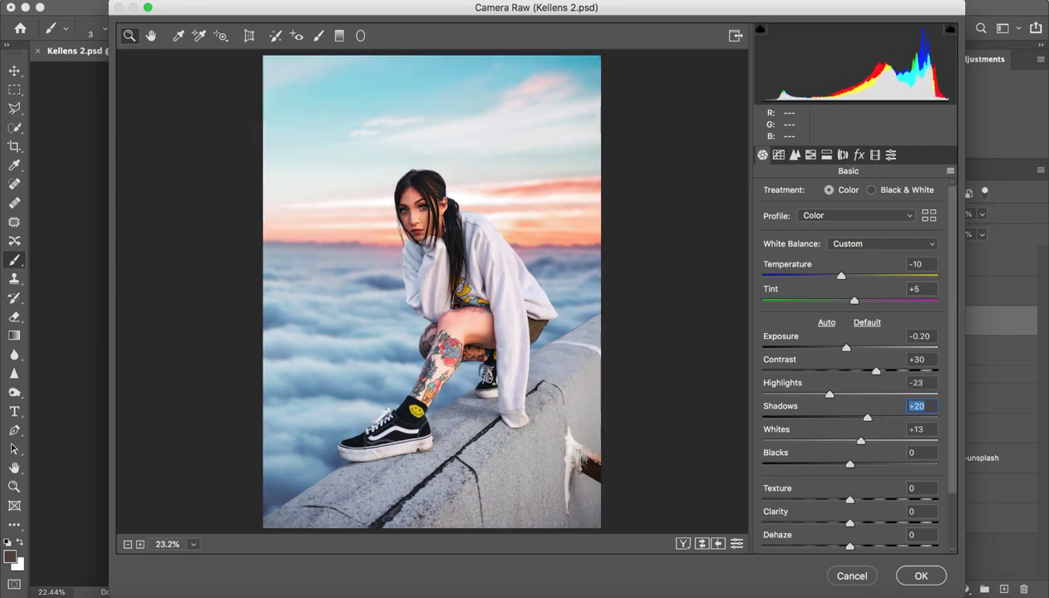
pyautogui.press('Tab')
pyautogui.hotkey('shift', 'Down')
pyautogui.moveTo(849, 464); pyautogui.dragTo(868, 464)
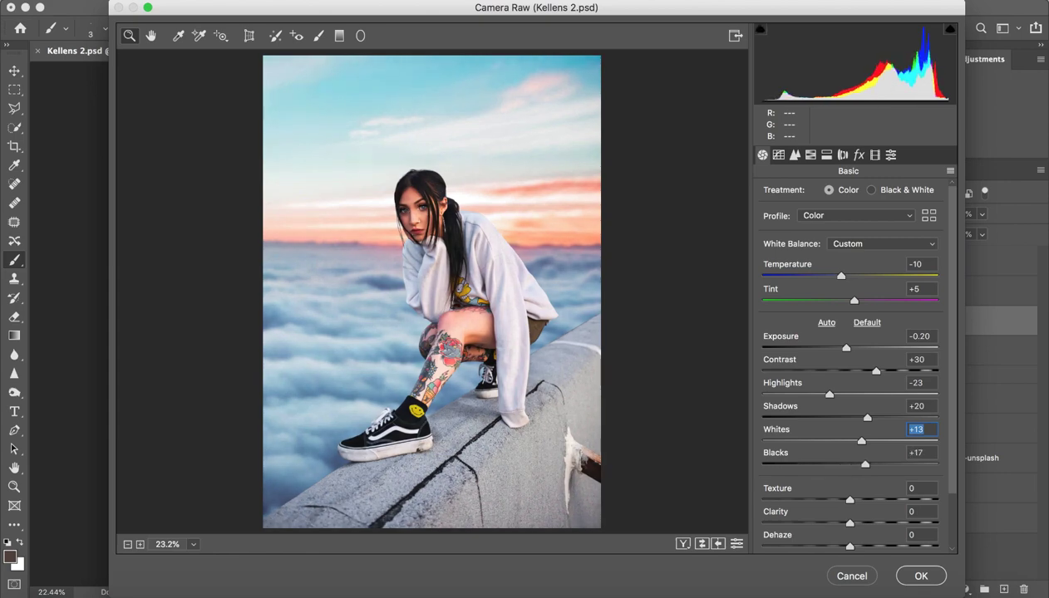
pyautogui.press('Tab')
# Step: Set both Texture and Clarity to +13 in the Camera Raw Basic panel
pyautogui.scroll(-1, 849, 374)
pyautogui.moveTo(850, 464); pyautogui.dragTo(856, 465)
pyautogui.press('Tab')
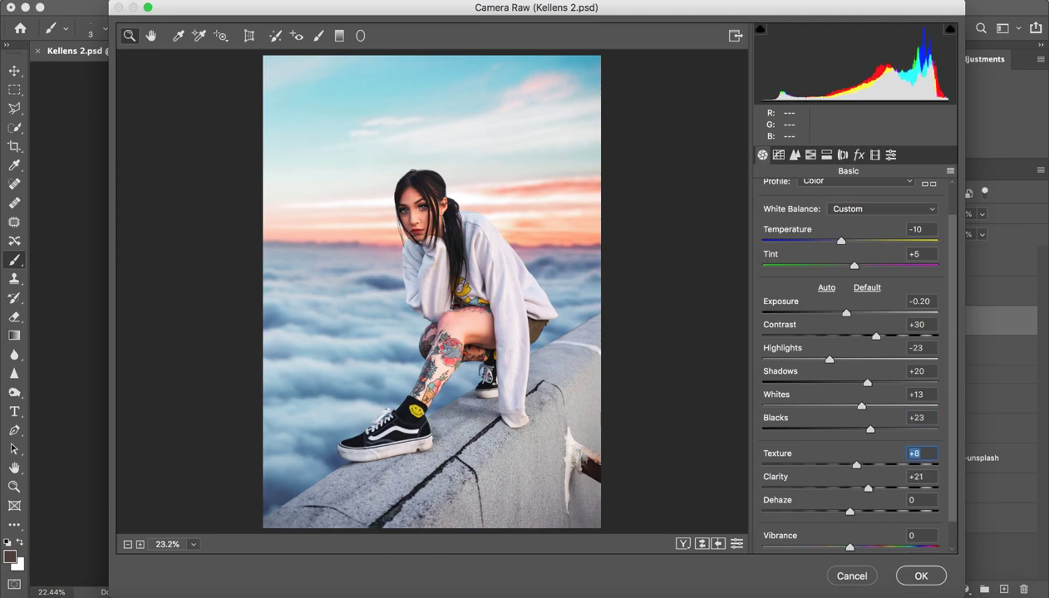
pyautogui.press('Tab')
pyautogui.scroll(-1, 849, 374)
pyautogui.hotkey('shift', 'Up')
pyautogui.hotkey('shift', 'Up')
pyautogui.press('Up')
pyautogui.hotkey('shift', 'Down')
pyautogui.press('Up')
pyautogui.press('Up')
pyautogui.hotkey('shift', 'Tab')
pyautogui.press('Up')
pyautogui.press('Up')
pyautogui.press('Up')
# Step: Boost Vibrance to +44 and Saturation to +9
pyautogui.moveTo(850, 518); pyautogui.dragTo(887, 518)
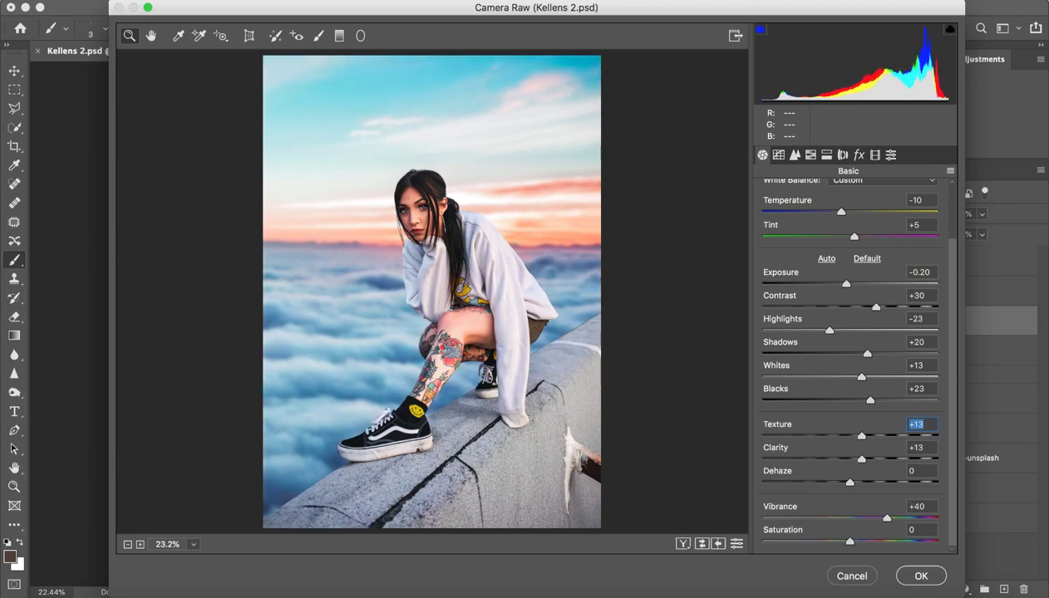
pyautogui.press('Tab')
pyautogui.press('Tab')
pyautogui.press('Tab')
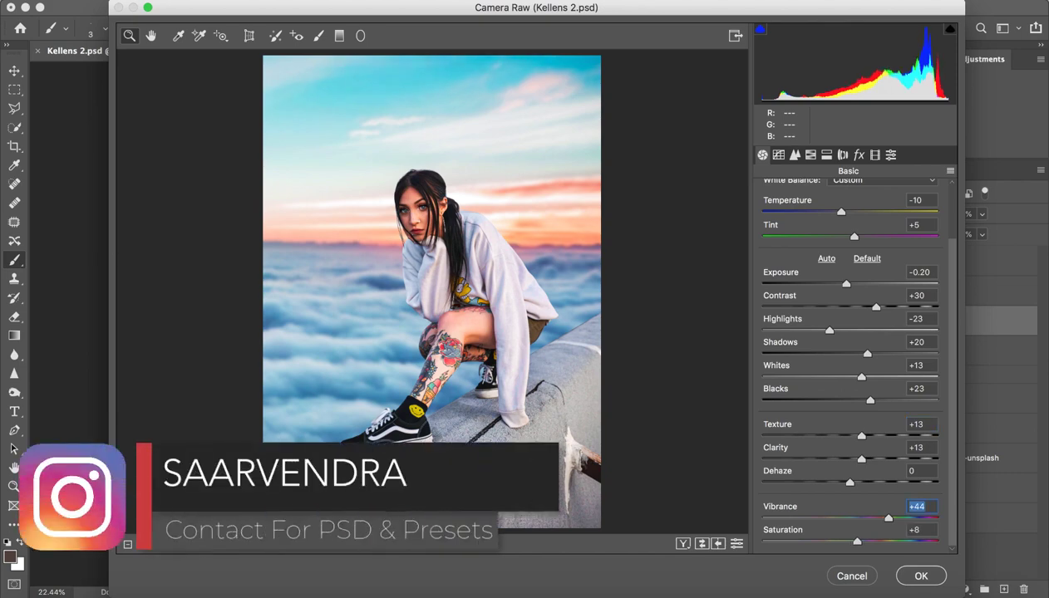
pyautogui.press('Tab')
pyautogui.press('Up')
pyautogui.press('Up')
pyautogui.press('Up')
pyautogui.click(432, 173)
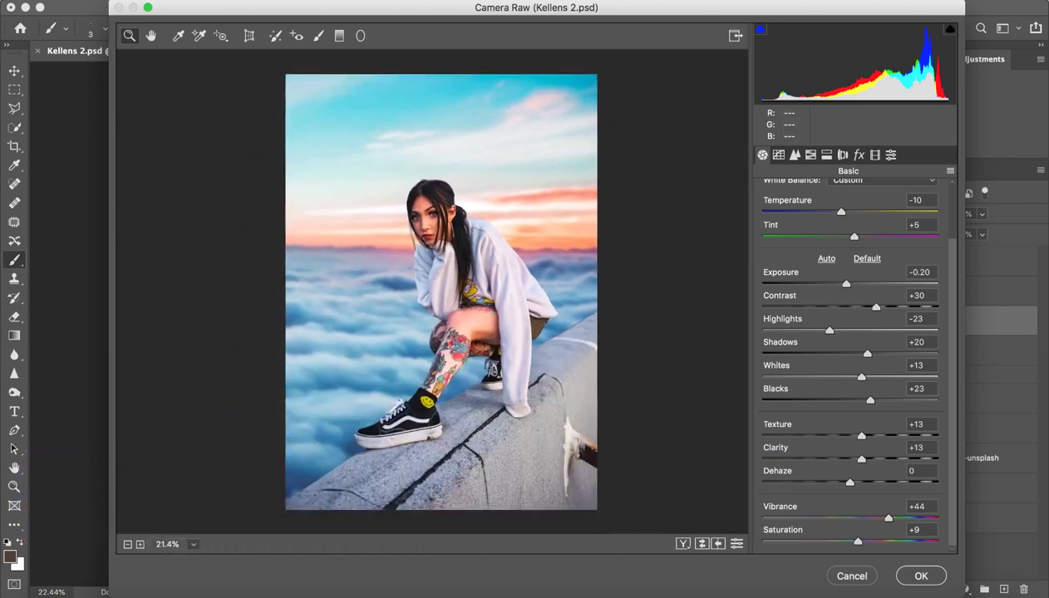
# Step: Slightly desaturate the oranges and reds in HSL Saturation, with reds at -13
pyautogui.click(810, 155)
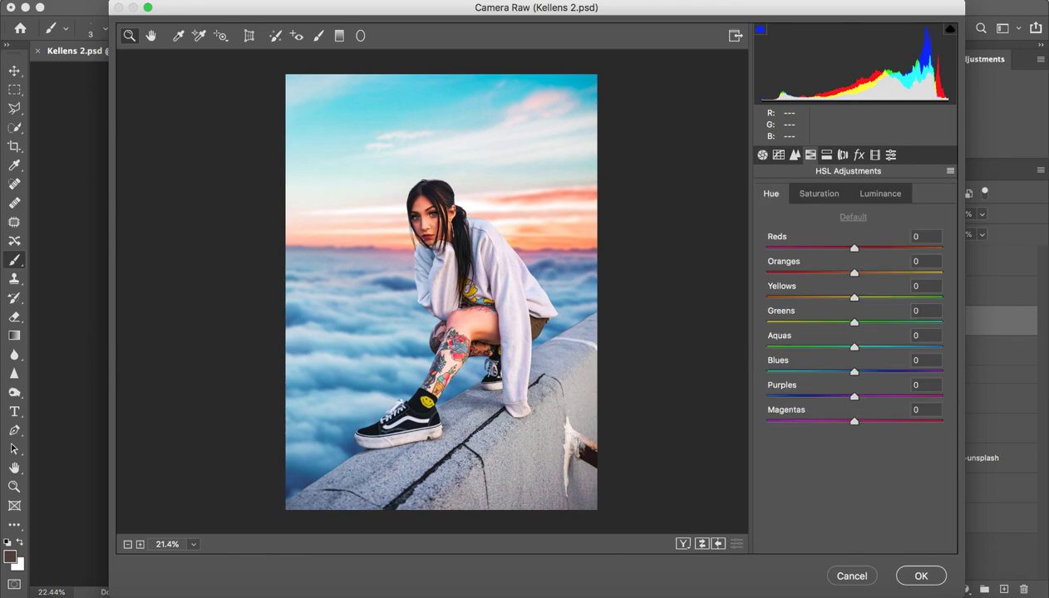
pyautogui.click(819, 193)
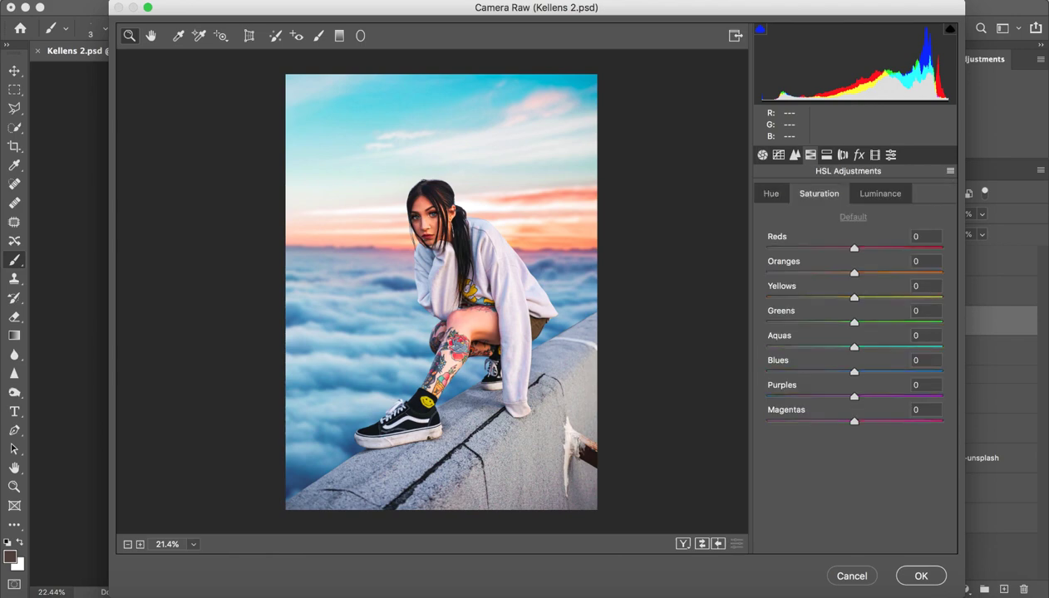
pyautogui.write('-29')
pyautogui.press('Return')
pyautogui.press('Up')
pyautogui.press('Up')
pyautogui.press('Up')
pyautogui.press('Up')
pyautogui.press('Up')
pyautogui.press('Up')
pyautogui.press('Up')
pyautogui.press('Up')
pyautogui.press('Up')
pyautogui.press('Down')
pyautogui.press('Down')
pyautogui.press('Down')
pyautogui.hotkey('shift', 'Tab')
# Step: Brighten the oranges and blues luminance to +8 each in HSL Luminance
pyautogui.click(880, 193)
pyautogui.press('Tab')
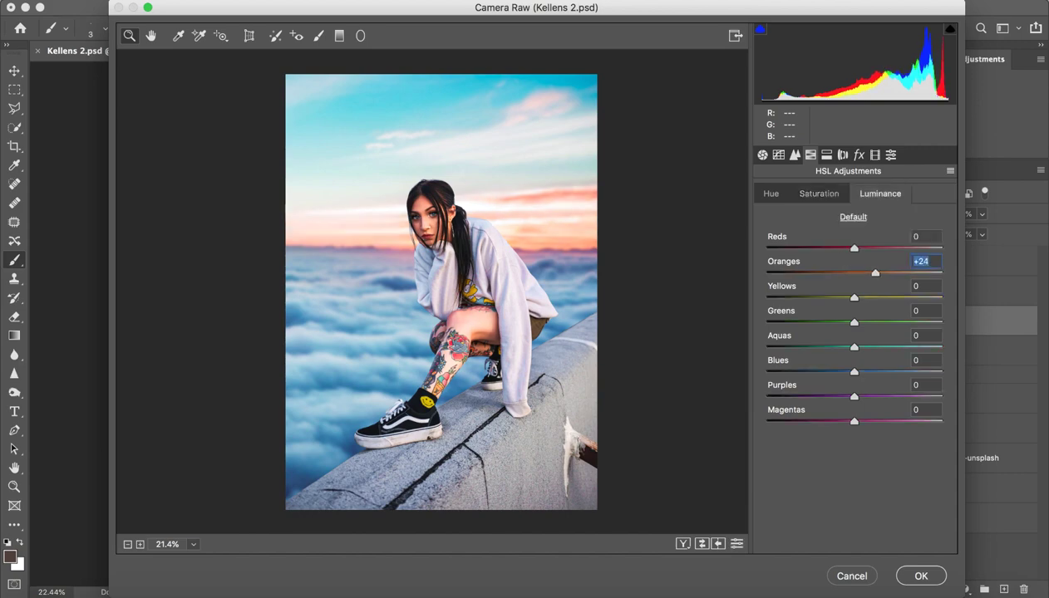
pyautogui.press('Up')
pyautogui.press('Up')
pyautogui.press('Up')
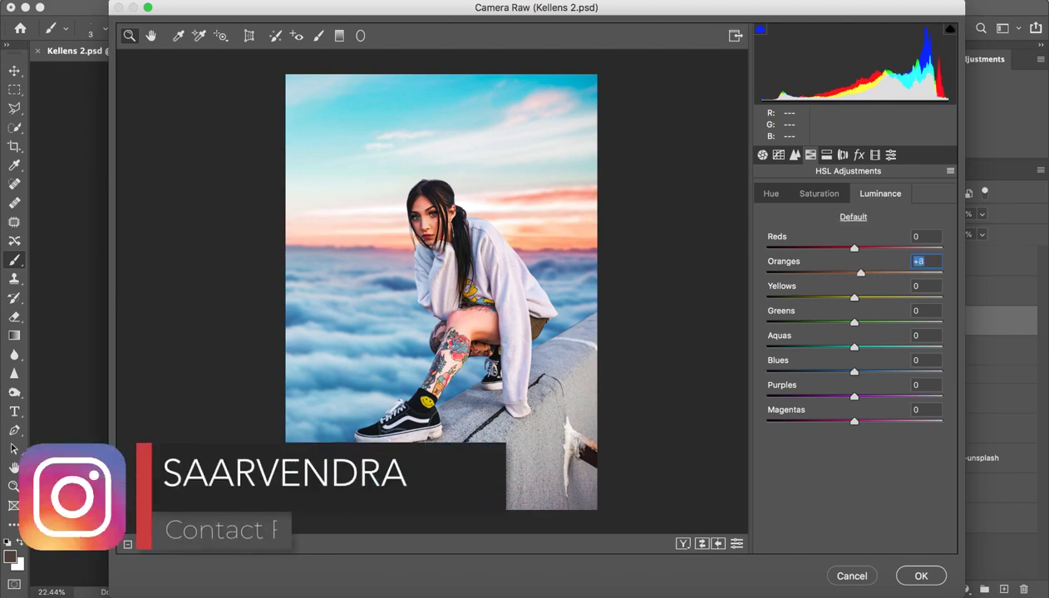
pyautogui.moveTo(854, 248)
pyautogui.mouseDown()
pyautogui.moveTo(843, 248)
pyautogui.moveTo(860, 248)
pyautogui.mouseUp()
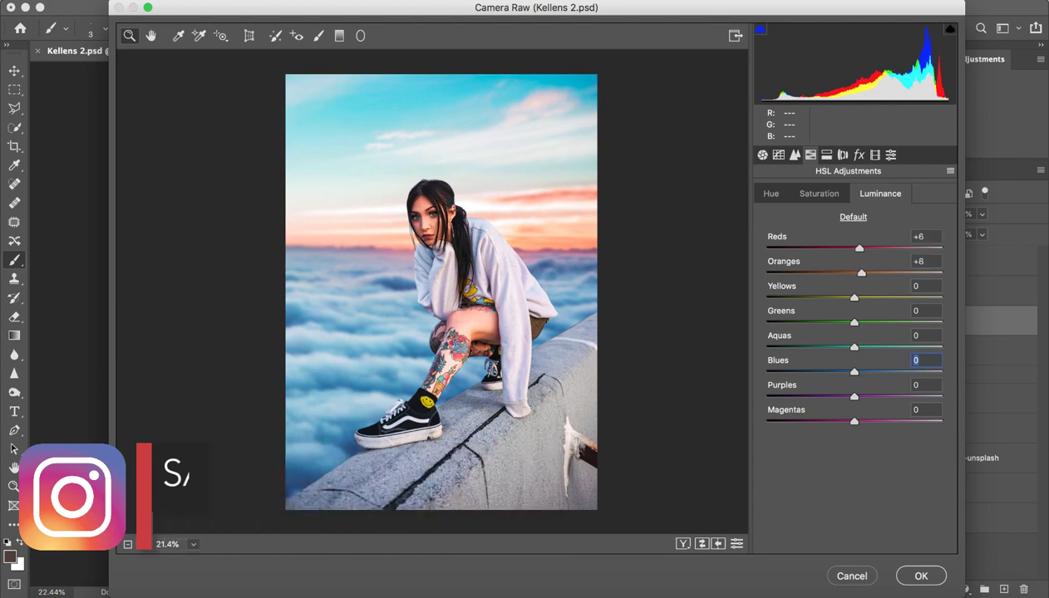
pyautogui.moveTo(854, 371); pyautogui.dragTo(887, 372)
pyautogui.hotkey('shift', 'Down')
pyautogui.hotkey('shift', 'Down')
pyautogui.hotkey('shift', 'Down')
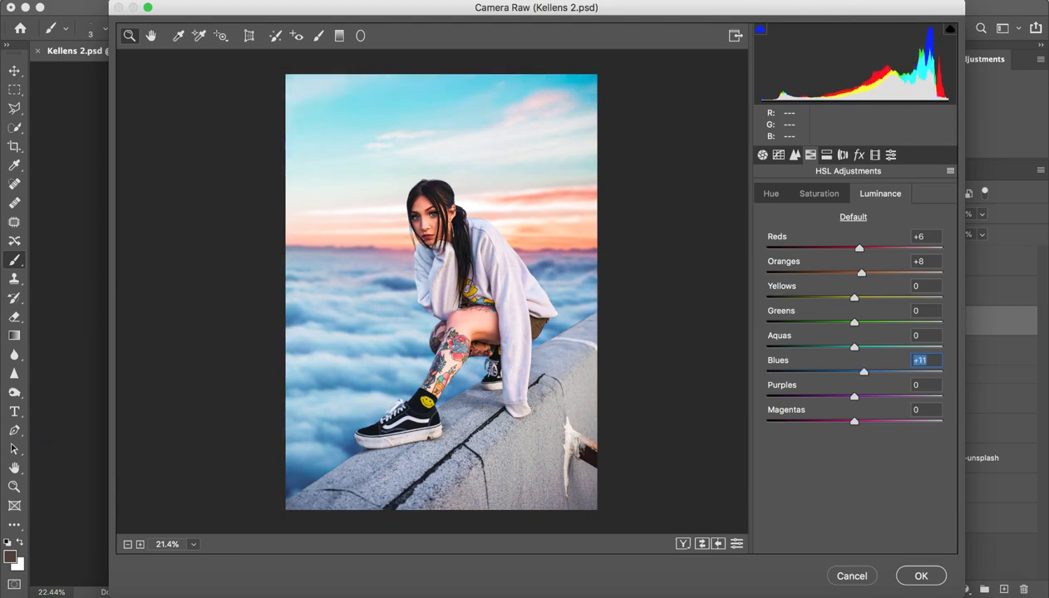
# Step: Raise blues saturation to +20 and set the blues hue to -8
pyautogui.click(819, 193)
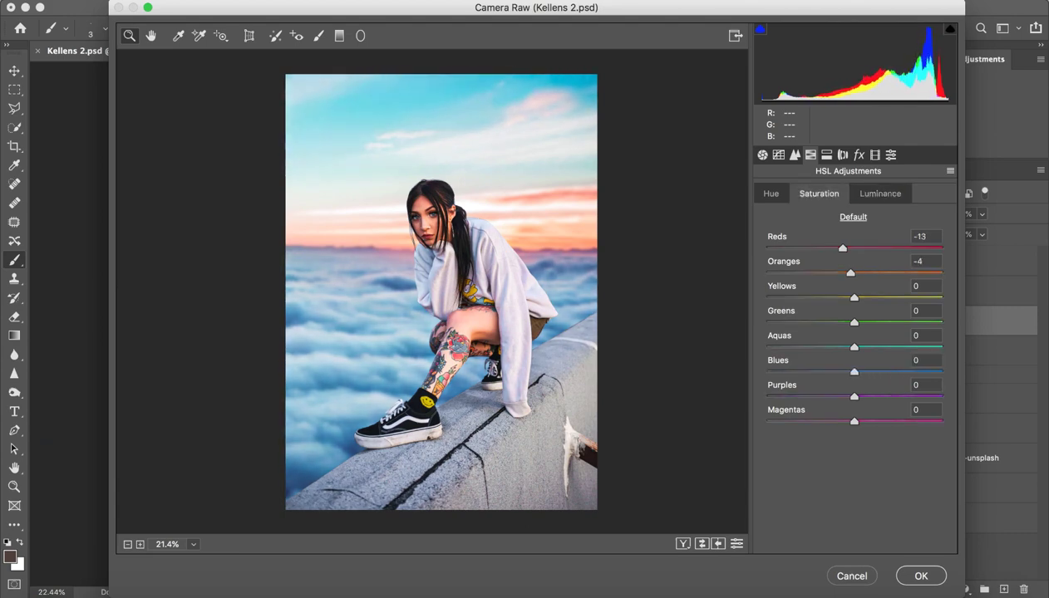
pyautogui.moveTo(853, 371); pyautogui.dragTo(871, 371)
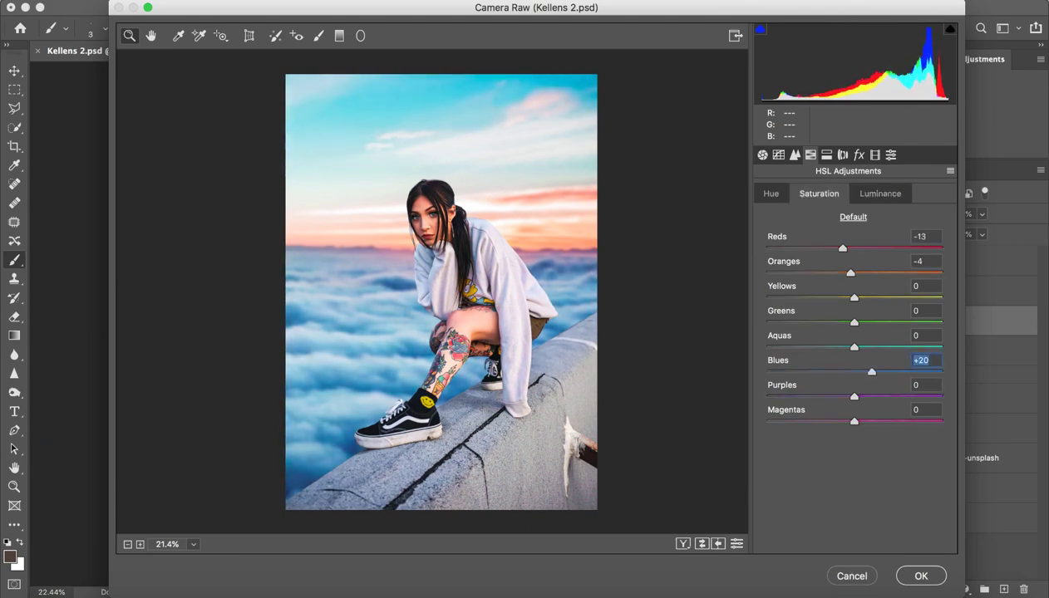
pyautogui.hotkey('ctrl', 'alt', 'shift', 'h')
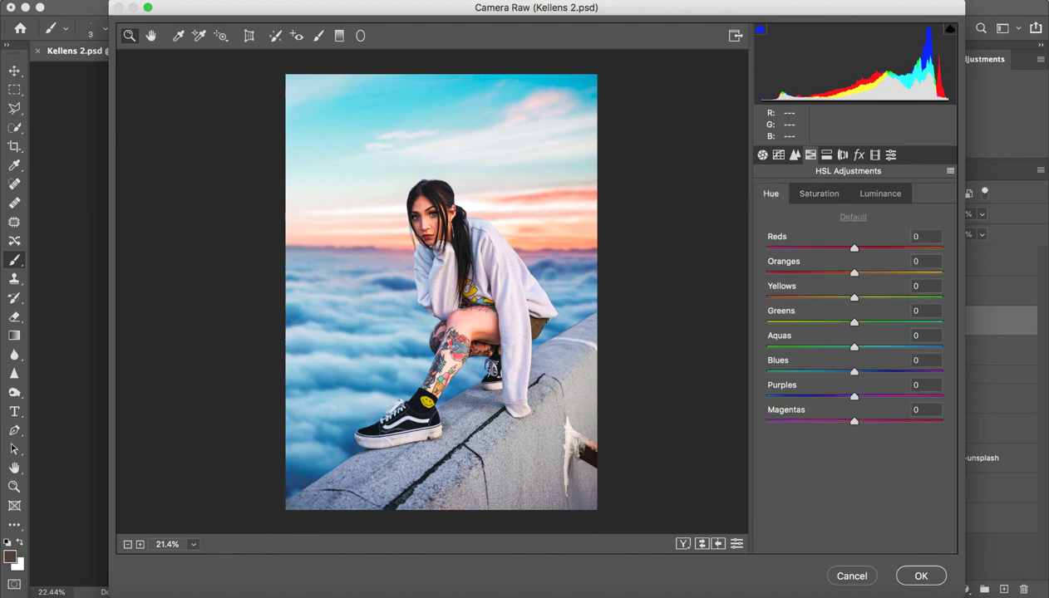
pyautogui.press('Down')
pyautogui.press('Down')
pyautogui.press('Down')
pyautogui.press('Down')
pyautogui.press('Down')
pyautogui.moveTo(854, 371); pyautogui.dragTo(861, 372)
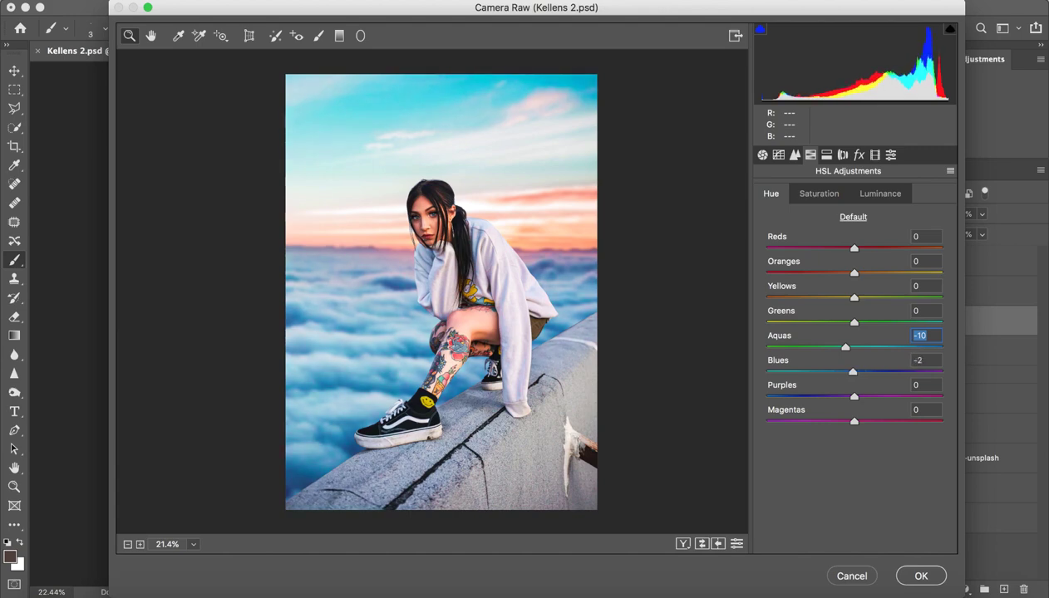
pyautogui.press('Tab')
pyautogui.write('-8')
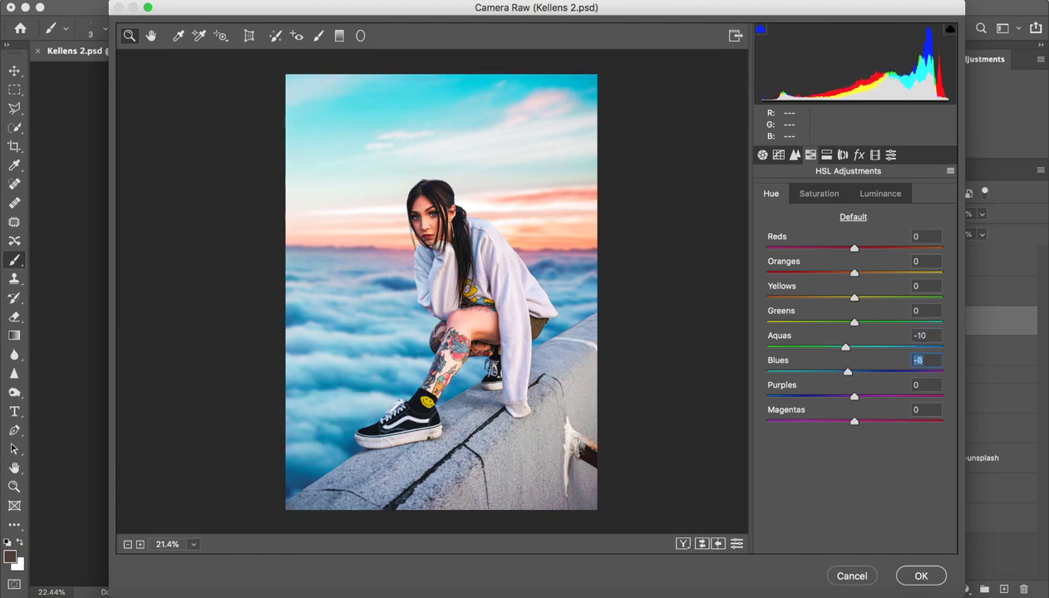
# Step: Adjust the aquas saturation and set the aquas luminance to +15
pyautogui.click(818, 193)
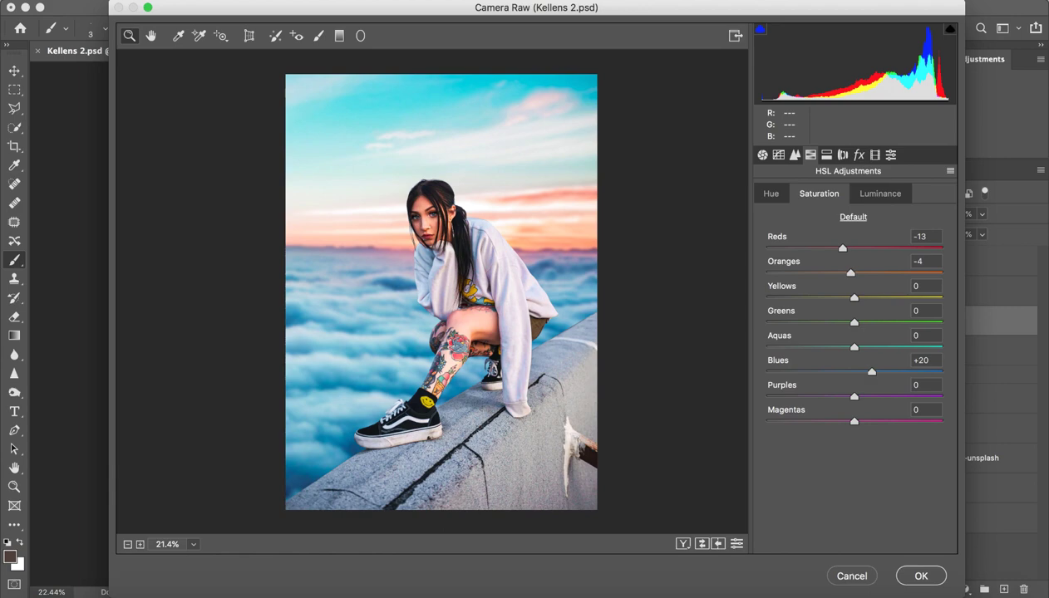
pyautogui.moveTo(854, 347); pyautogui.dragTo(847, 347)
pyautogui.click(879, 193)
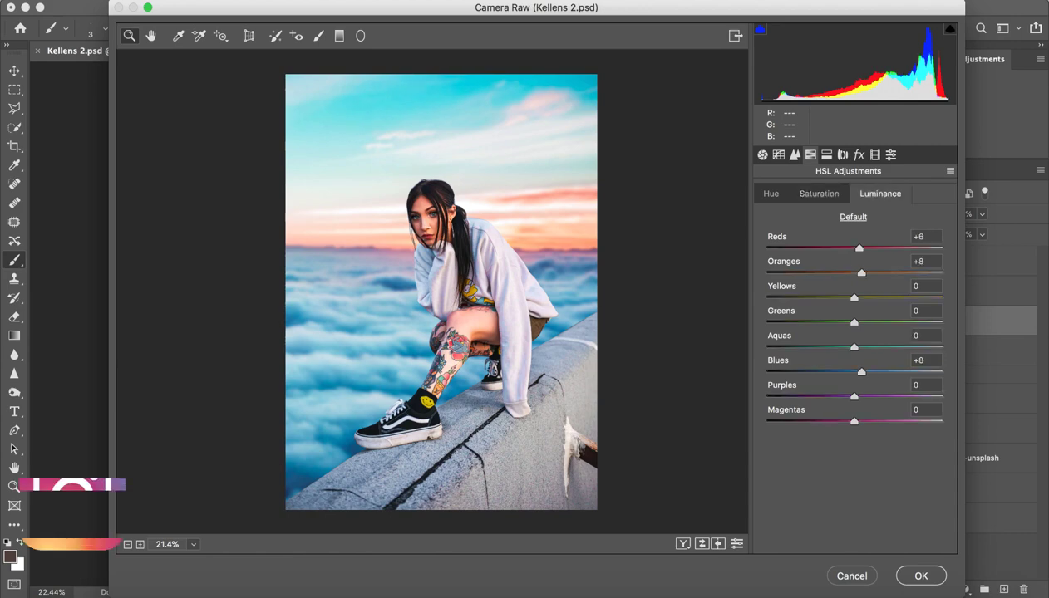
pyautogui.moveTo(818, 347)
pyautogui.mouseDown()
pyautogui.moveTo(865, 347)
pyautogui.moveTo(841, 347)
pyautogui.mouseUp()
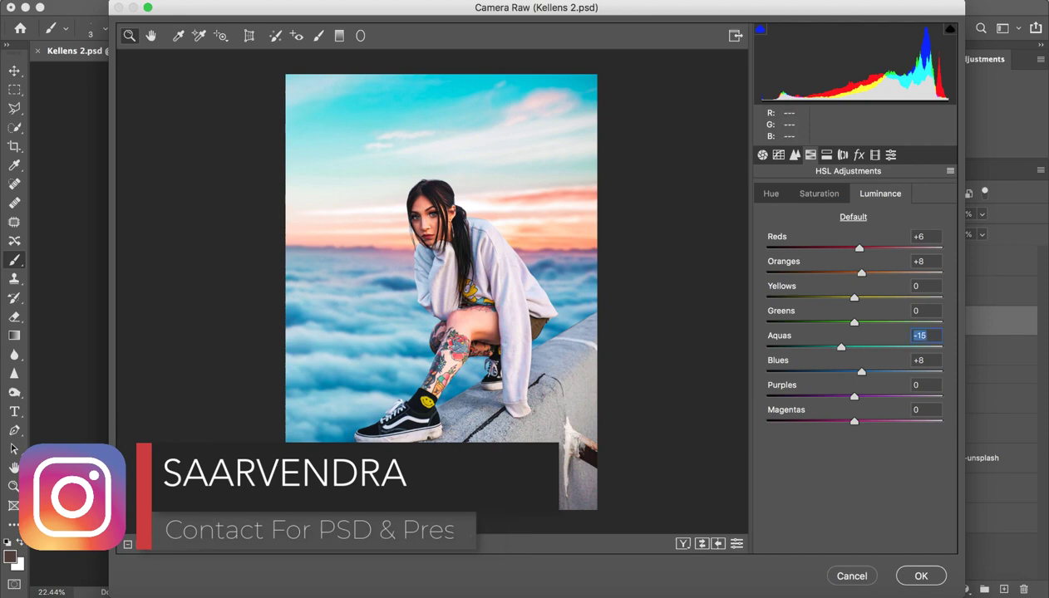
pyautogui.write('-2')
pyautogui.press('Return')
pyautogui.write('15')
pyautogui.press('Return')
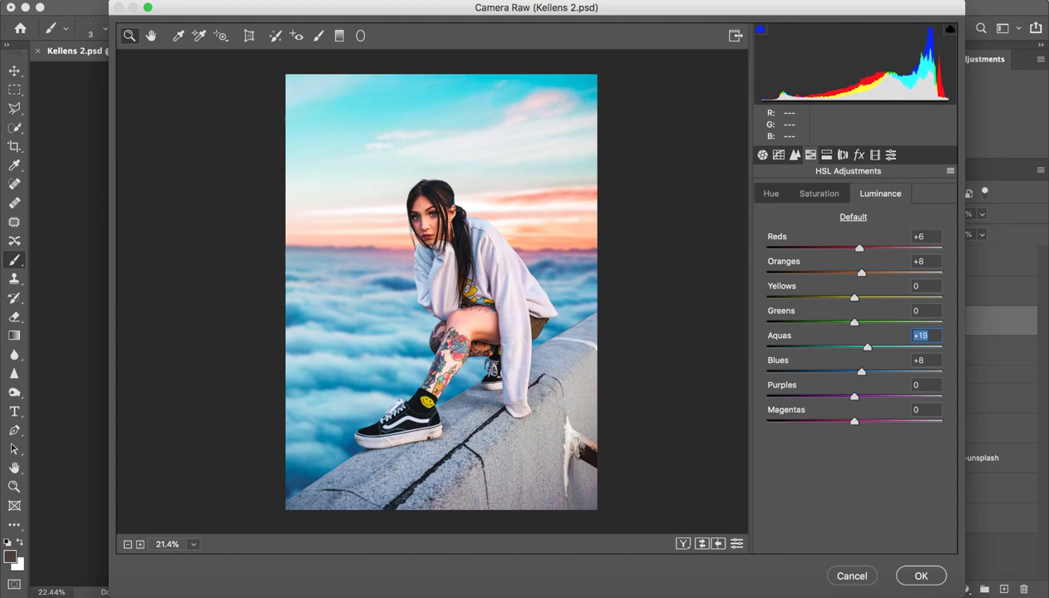
# Step: Add a post-crop vignette with Amount -15 and Highlights 100
pyautogui.press('super+alt+6')
pyautogui.press('super+alt+7')
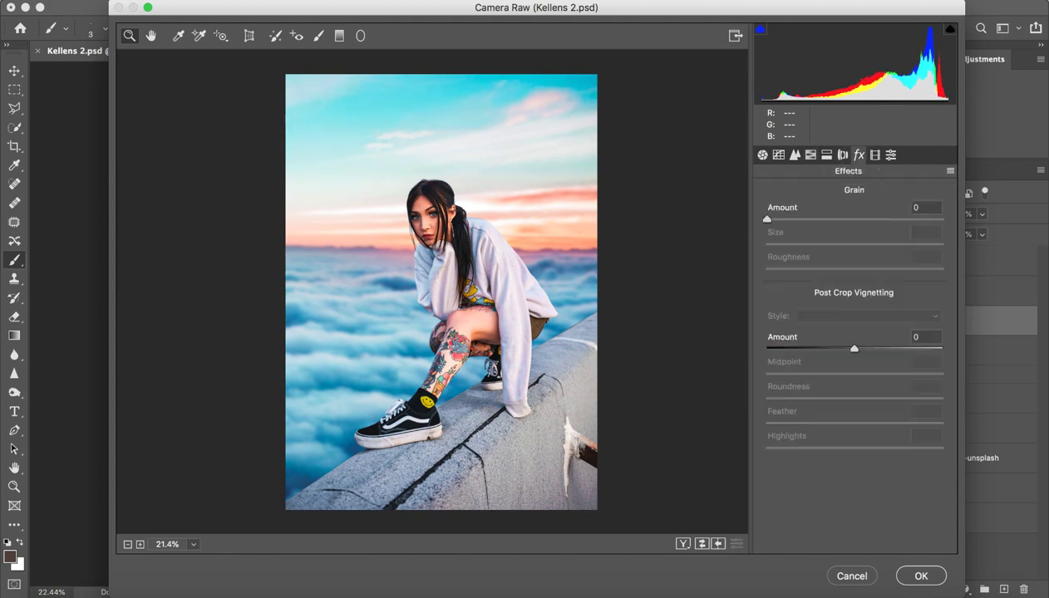
pyautogui.write('-15')
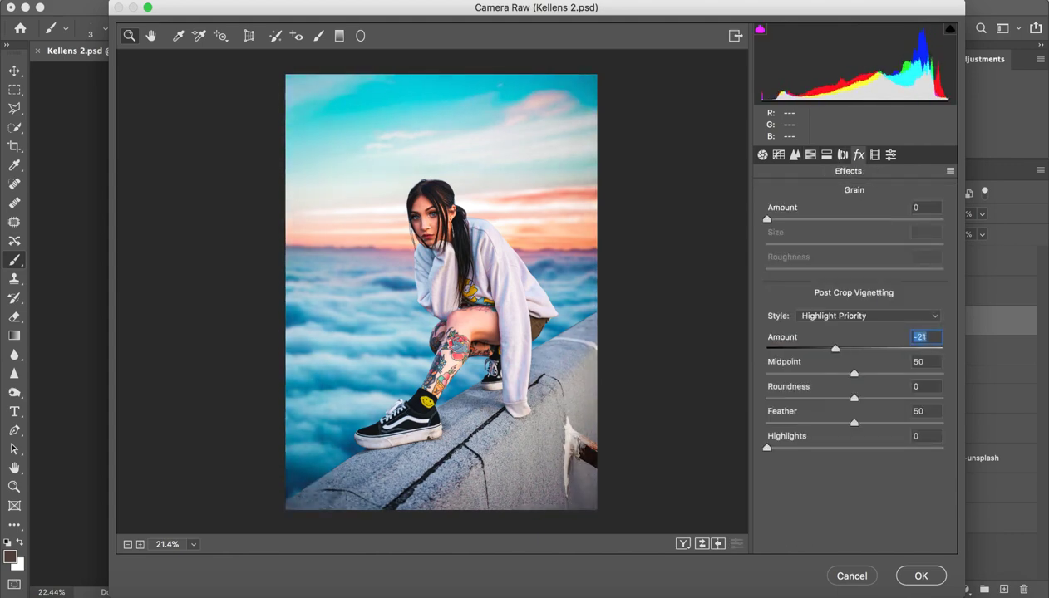
pyautogui.press('Return')
pyautogui.press('Tab')
pyautogui.press('Tab')
pyautogui.press('Tab')
pyautogui.write('100')
pyautogui.press('Return')
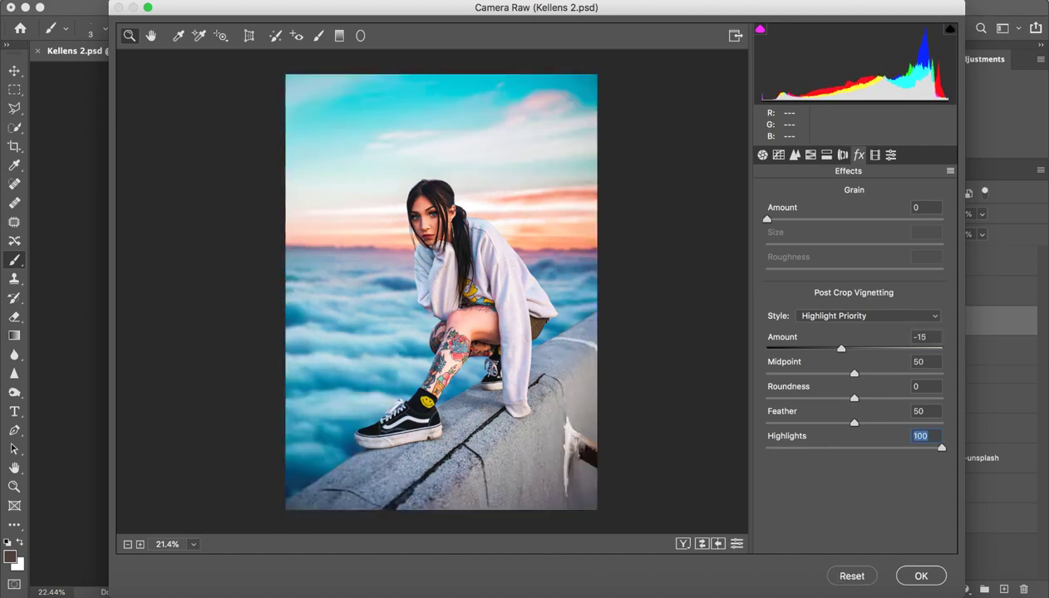
# Step: Soften the vignette with Feather 88 and Roundness -13
pyautogui.hotkey('shift', 'Tab')
pyautogui.hotkey('shift', 'Tab')
pyautogui.write('-50')
pyautogui.press('Return')
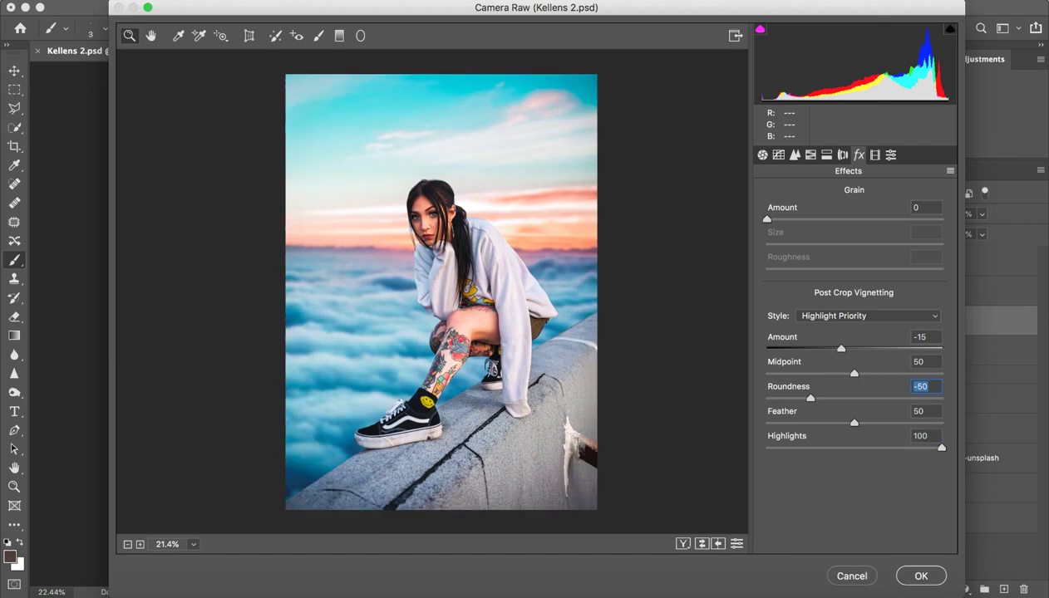
pyautogui.moveTo(854, 423); pyautogui.dragTo(919, 423)
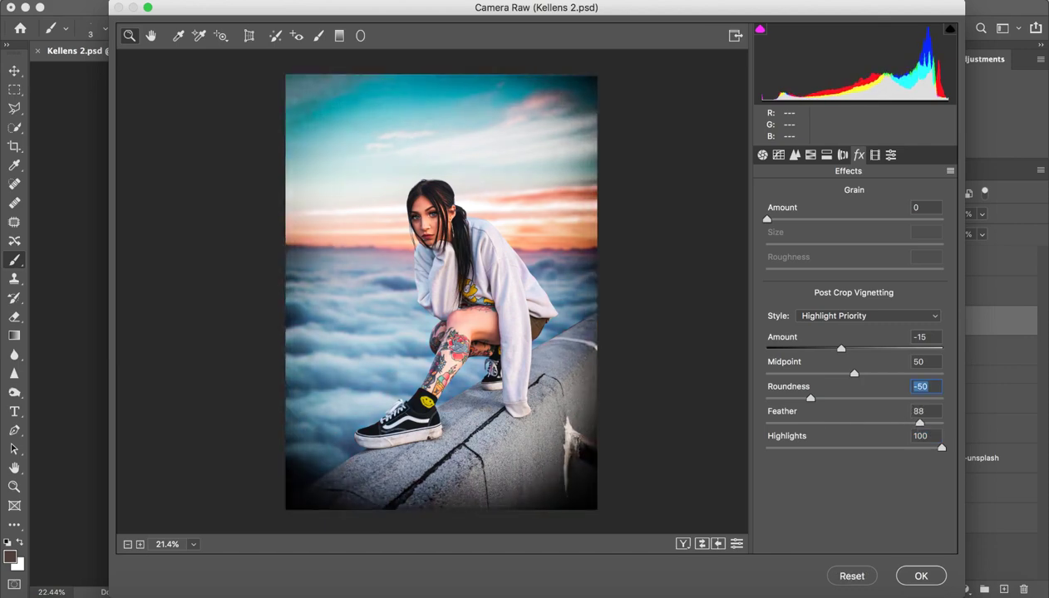
pyautogui.write('21')
pyautogui.press('Tab')
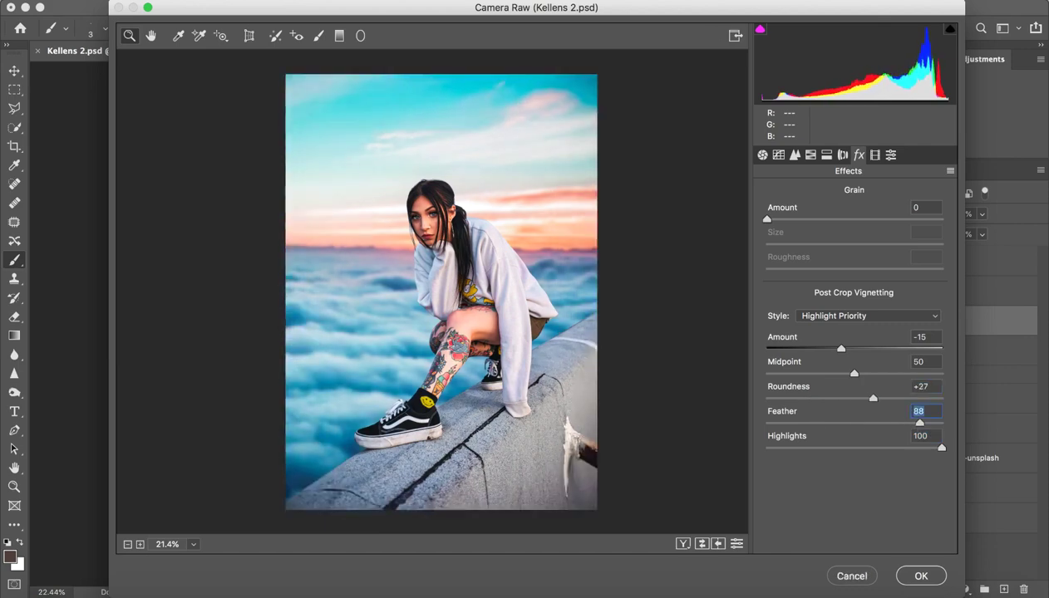
pyautogui.hotkey('shift', 'Tab')
pyautogui.write('-13')
pyautogui.press('Return')
# Step: Add a light, fine film grain with Amount 5 and Size 13
pyautogui.moveTo(766, 219); pyautogui.dragTo(788, 243)
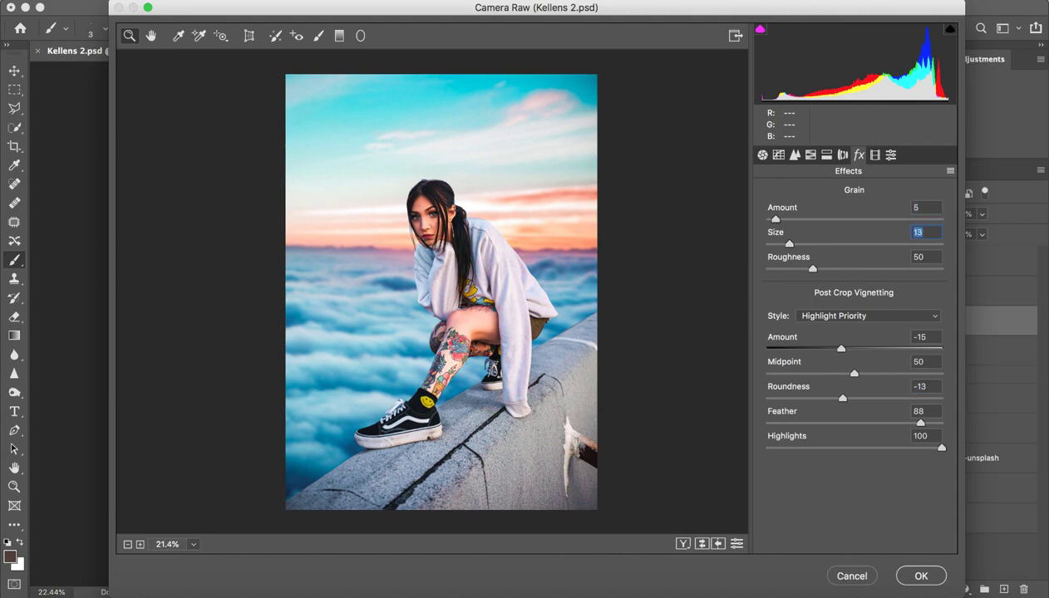
pyautogui.moveTo(854, 269); pyautogui.dragTo(777, 268)
pyautogui.hotkey('shift', 'Tab')
pyautogui.press('super+alt+9')
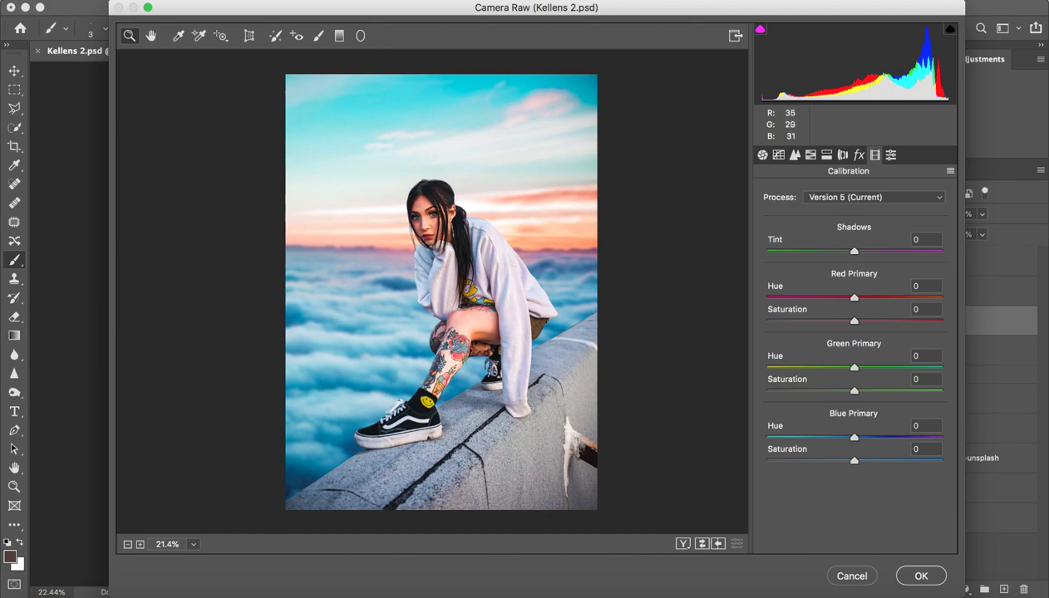
# Step: Drag Blue Primary Saturation to -19 and nudge Blue Primary Hue to -5
pyautogui.moveTo(415, 200)
pyautogui.mouseDown()
pyautogui.moveTo(465, 200)
pyautogui.moveTo(378, 182)
pyautogui.mouseUp()
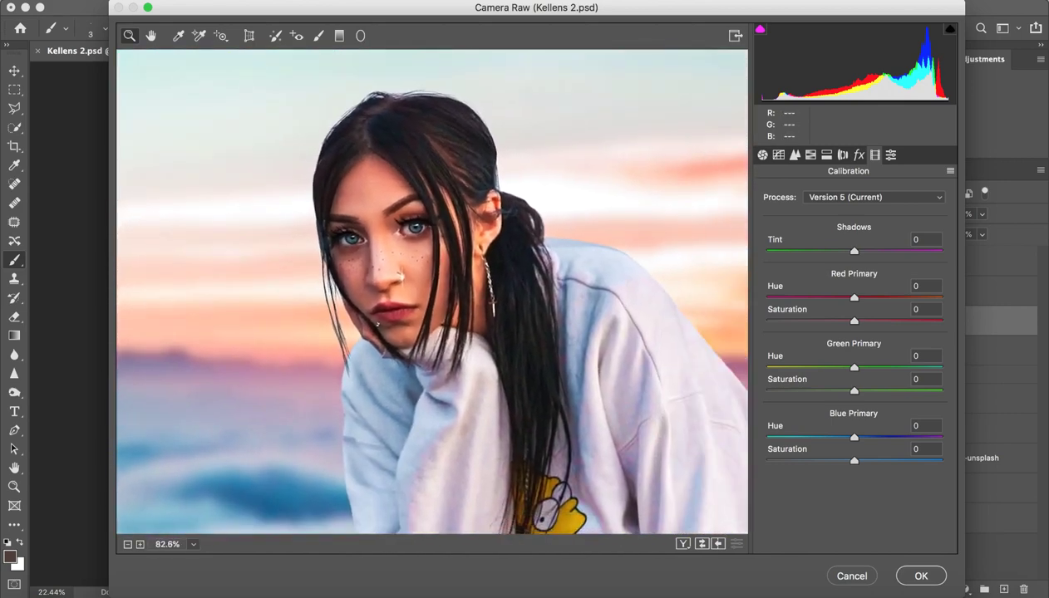
pyautogui.moveTo(854, 390)
pyautogui.mouseDown()
pyautogui.moveTo(828, 391)
pyautogui.moveTo(853, 390)
pyautogui.mouseUp()
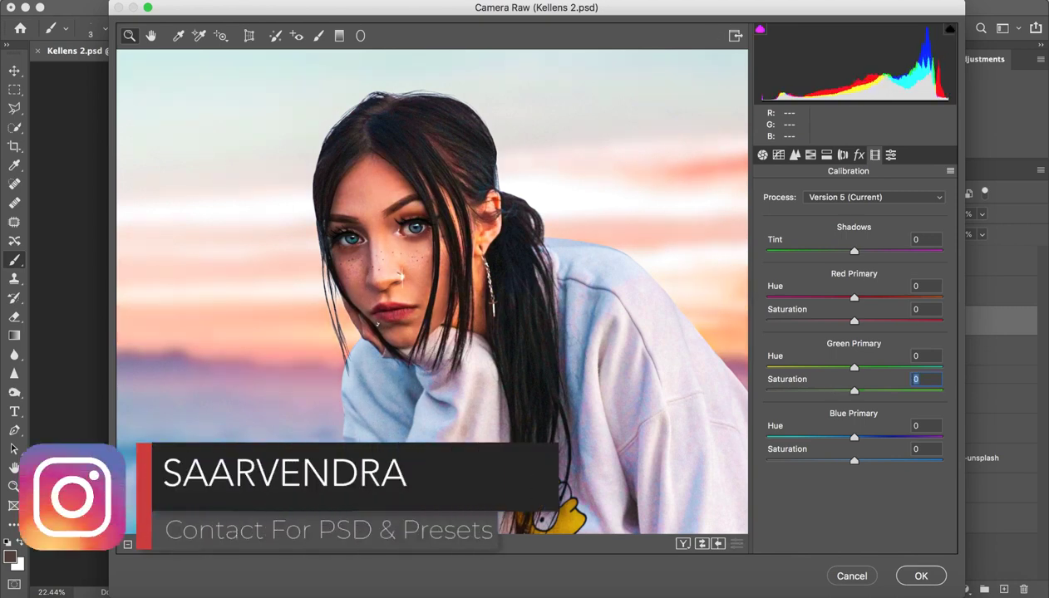
pyautogui.moveTo(854, 460); pyautogui.dragTo(837, 460)
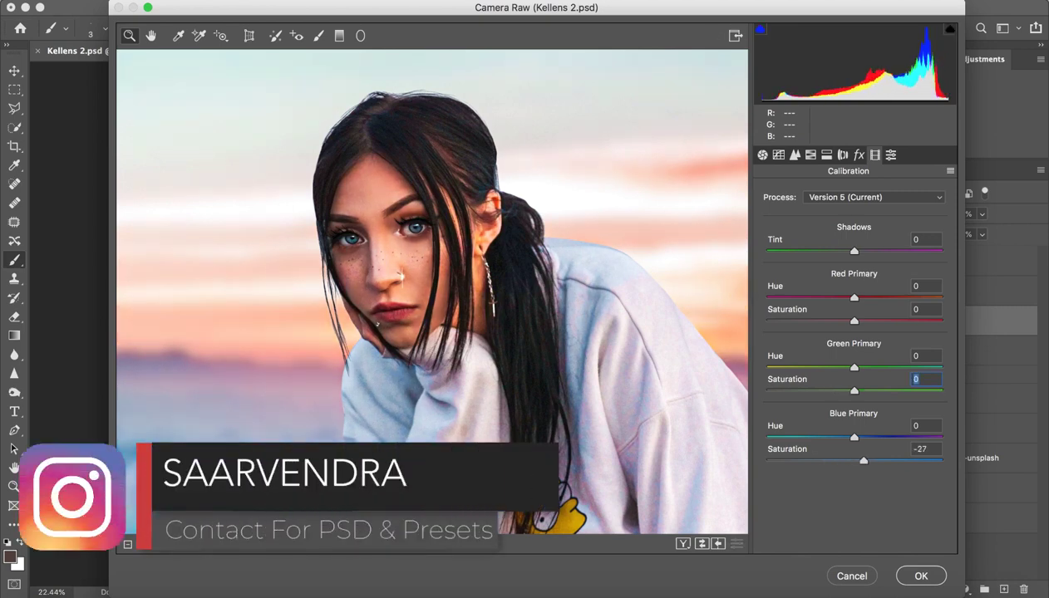
pyautogui.hotkey('ctrl', '0')
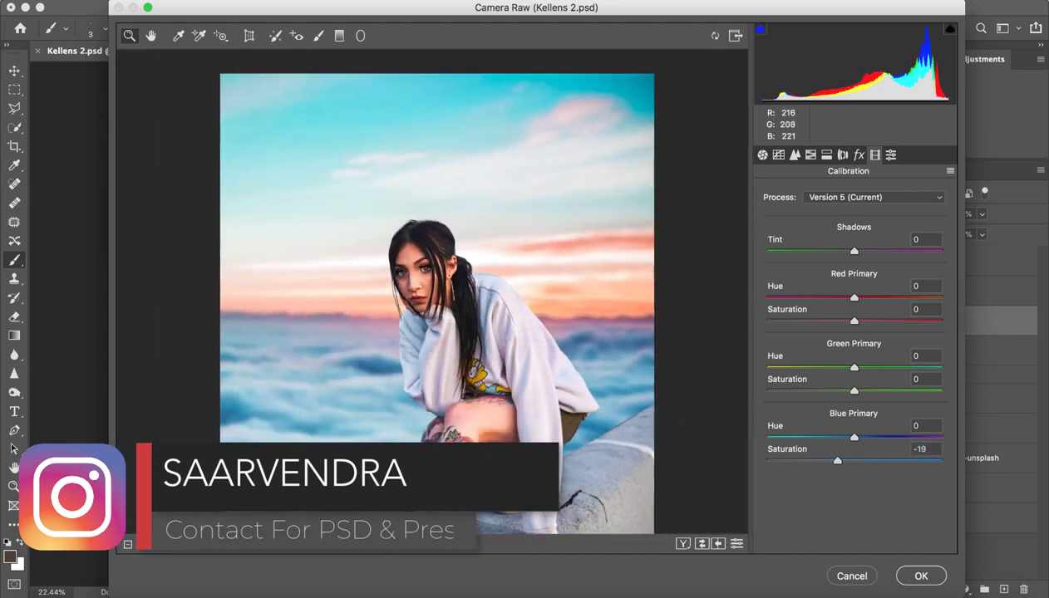
pyautogui.moveTo(854, 438)
pyautogui.mouseDown()
pyautogui.moveTo(881, 437)
pyautogui.moveTo(840, 437)
pyautogui.mouseUp()
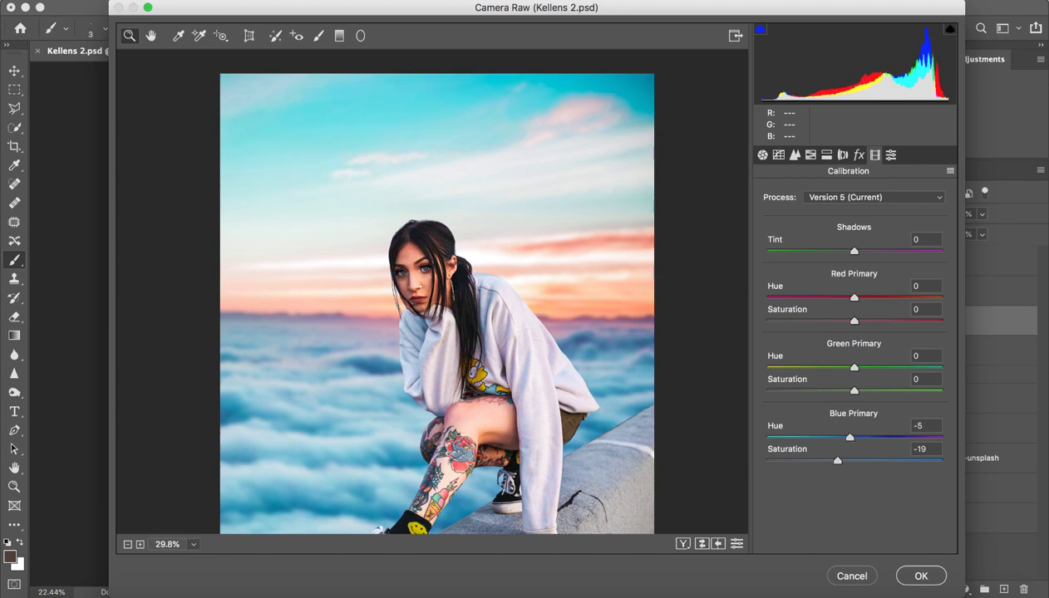
pyautogui.press('Up')
pyautogui.press('Up')
pyautogui.press('Up')
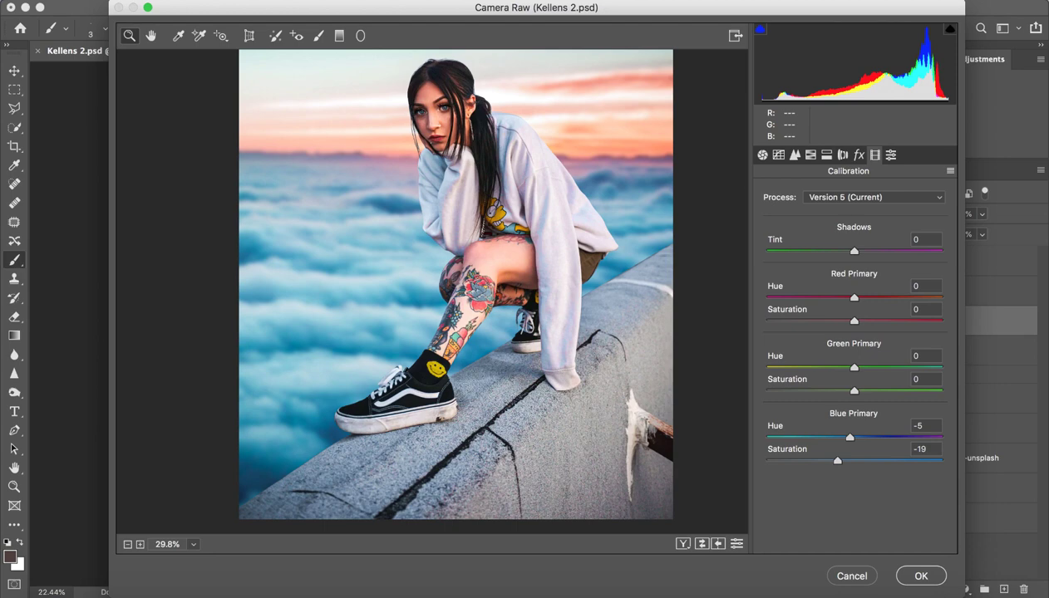
pyautogui.hotkey('ctrl', 'alt', '5')
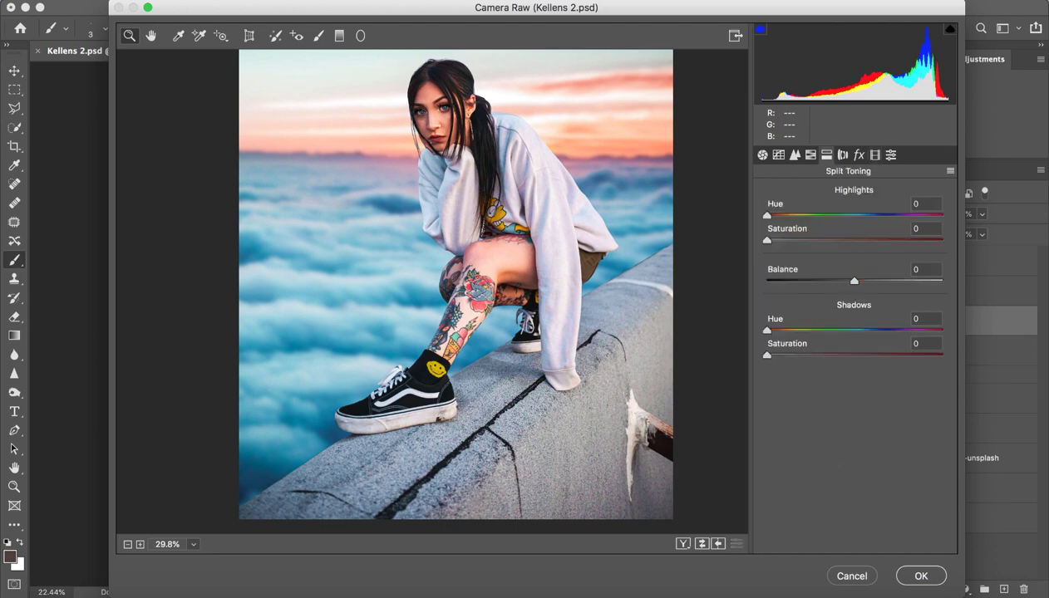
# Step: Set the split-toning Highlights Hue to 191 and fine-tune Highlights Saturation to 9
pyautogui.moveTo(766, 215); pyautogui.dragTo(861, 215)
pyautogui.press('Up')
pyautogui.press('Up')
pyautogui.press('Up')
pyautogui.moveTo(767, 240); pyautogui.dragTo(785, 240)
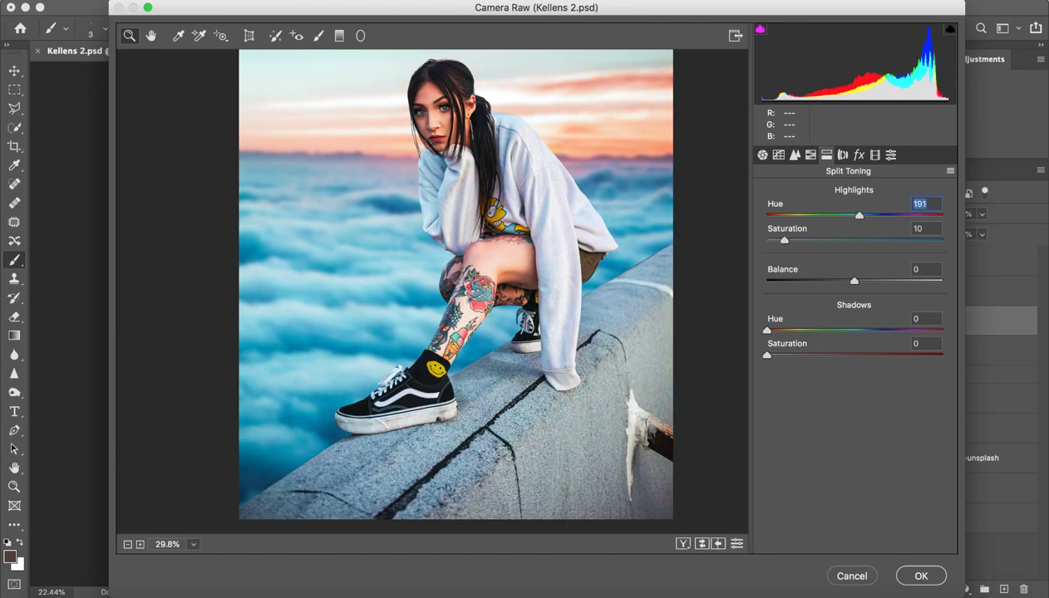
pyautogui.click(923, 228)
pyautogui.press('Up')
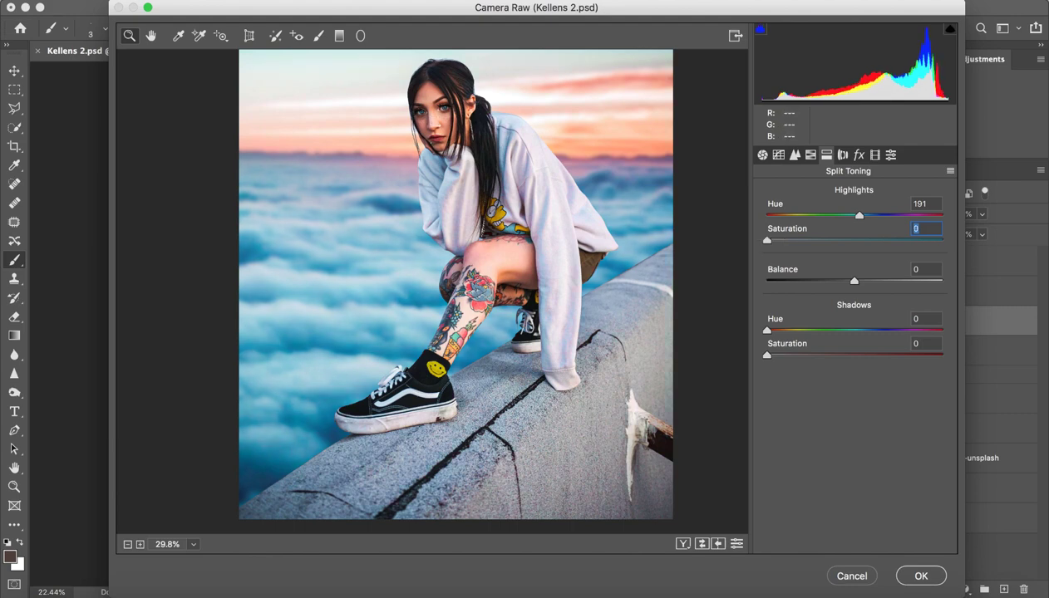
pyautogui.press('Up')
pyautogui.press('Up')
pyautogui.press('Down')
pyautogui.press('Down')
pyautogui.press('Down')
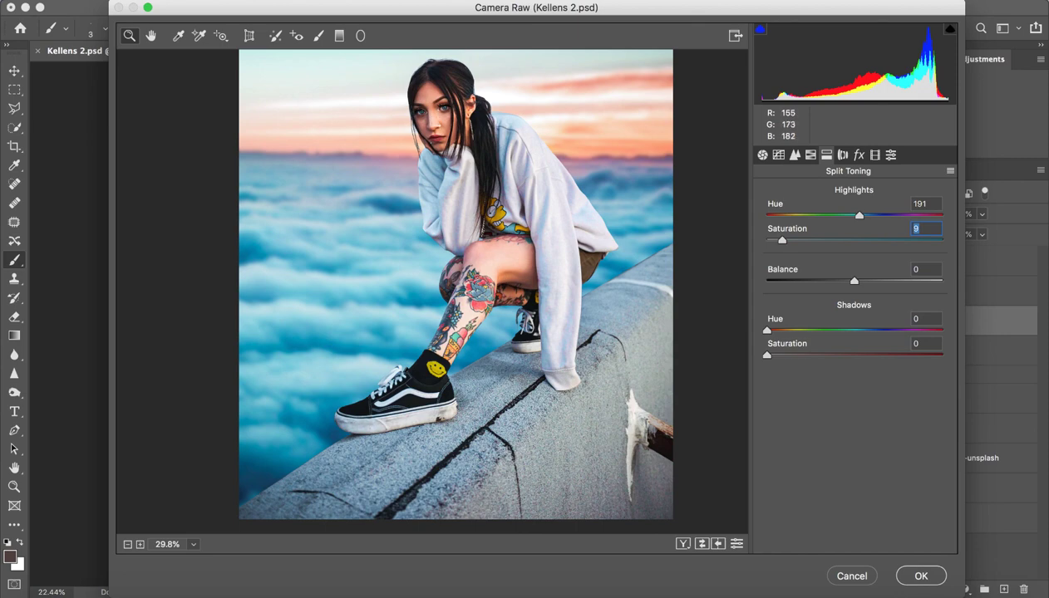
# Step: Set the Green Primary to saturation -14 and hue +17
pyautogui.click(874, 154)
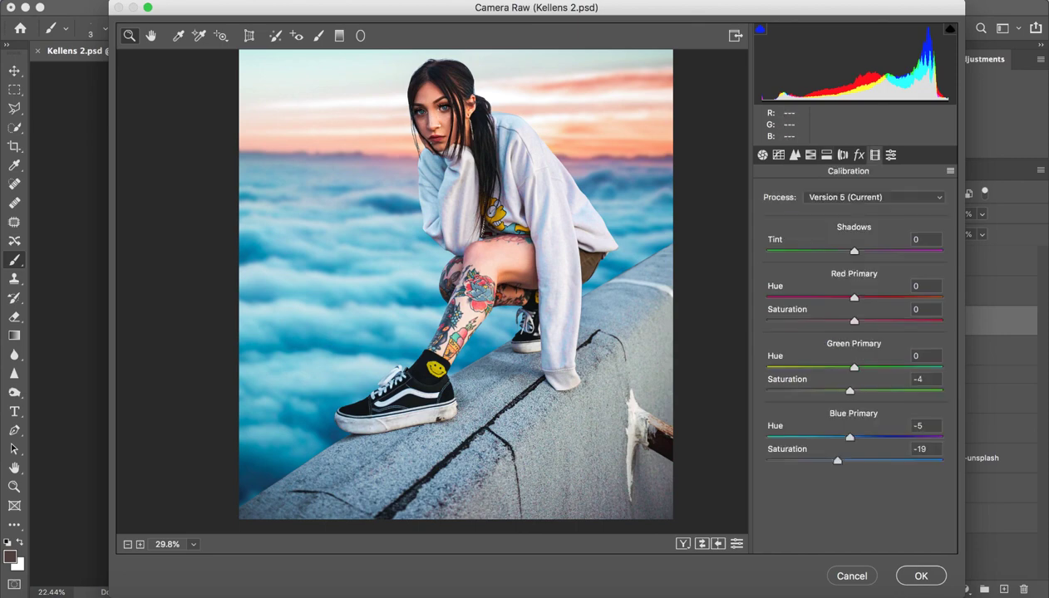
pyautogui.moveTo(854, 391); pyautogui.dragTo(845, 390)
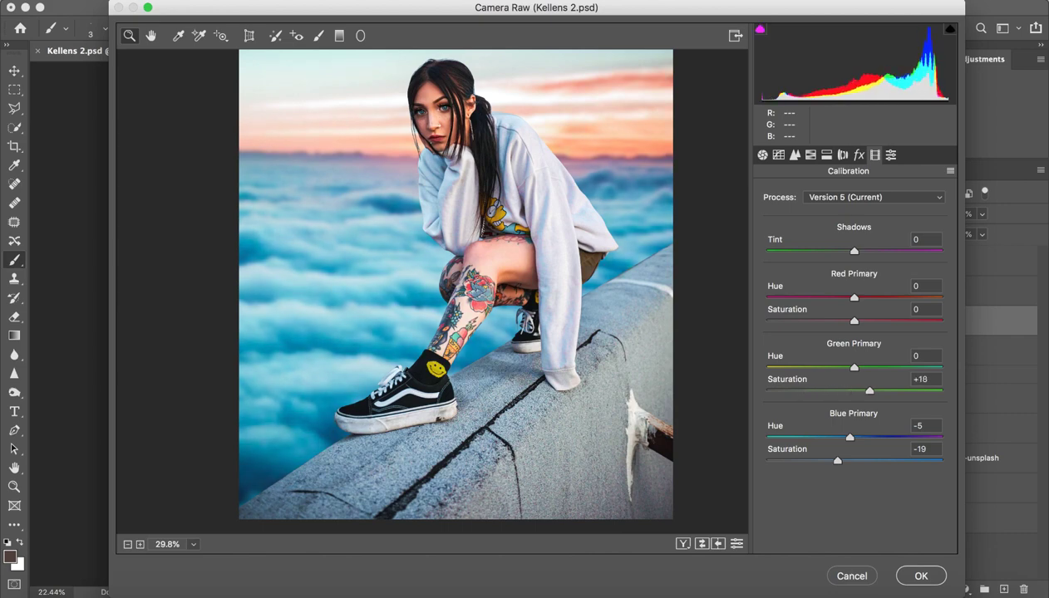
pyautogui.moveTo(846, 391); pyautogui.dragTo(877, 367)
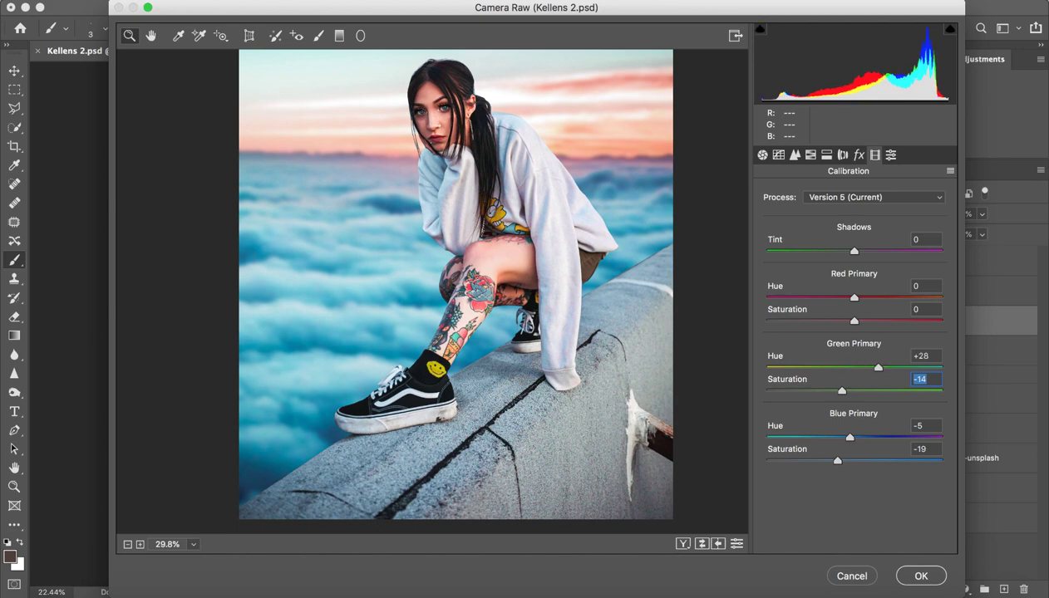
pyautogui.hotkey('shift', 'Tab')
pyautogui.moveTo(854, 321); pyautogui.dragTo(877, 321)
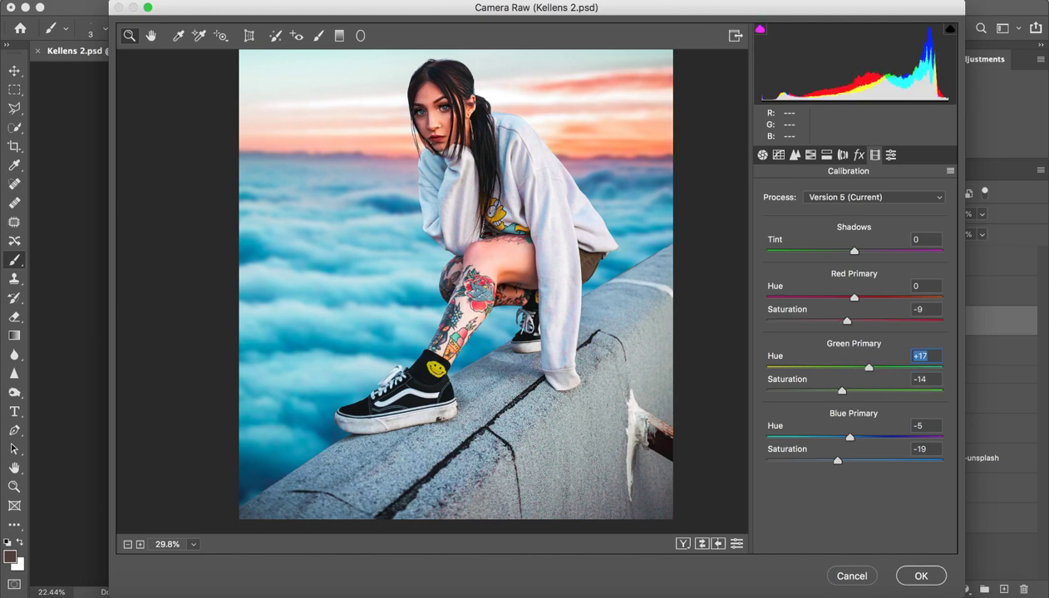
# Step: Set the Red Primary to hue +6 and saturation +7, then compare with the original
pyautogui.hotkey('shift', 'Tab')
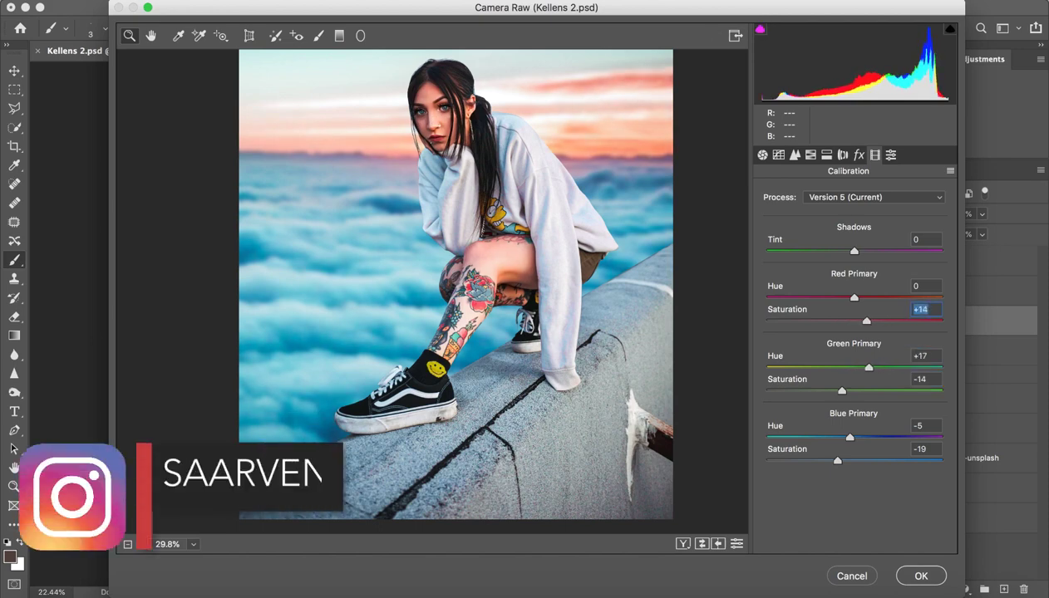
pyautogui.write('8')
pyautogui.moveTo(854, 296); pyautogui.dragTo(860, 296)
pyautogui.hotkey('ctrl', '-')
pyautogui.scroll(3, 432, 290)
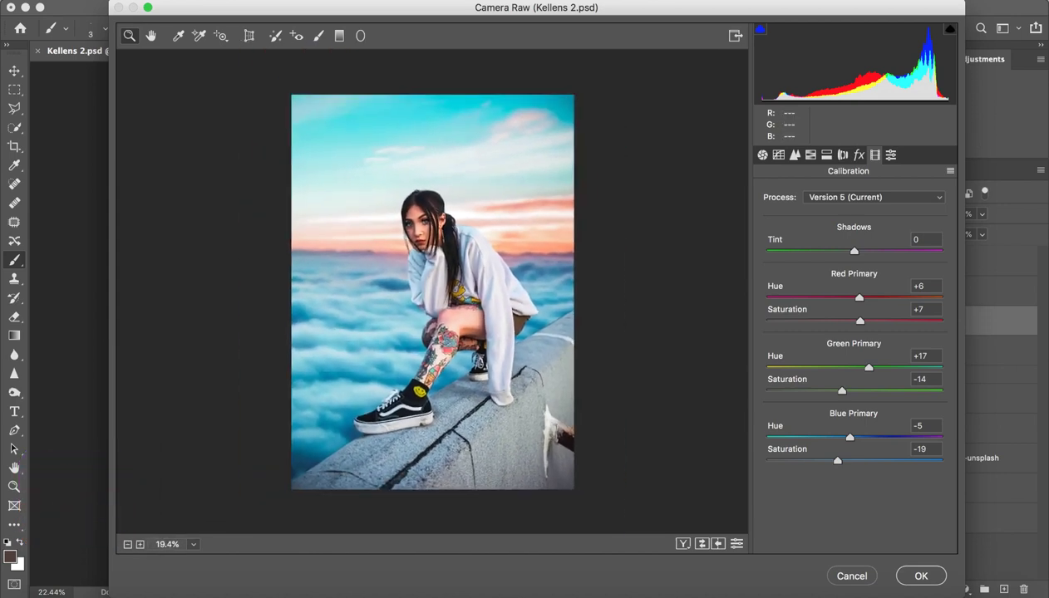
pyautogui.press('p')
pyautogui.press('p')
pyautogui.hotkey('ctrl', 'alt', '1')
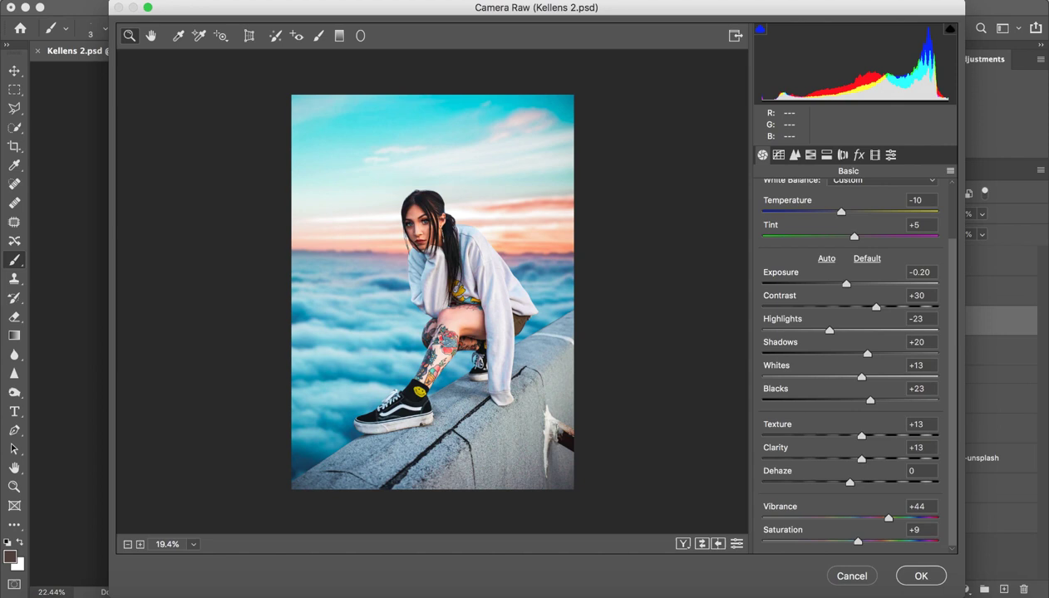
# Step: Rework the Highlights slider, settling it at a slight negative value
pyautogui.moveTo(829, 331); pyautogui.dragTo(865, 331)
pyautogui.press('Up')
pyautogui.press('Up')
pyautogui.press('Up')
pyautogui.write('-23')
pyautogui.press('Return')
pyautogui.press('Up')
pyautogui.press('Up')
pyautogui.press('Up')
pyautogui.press('Up')
pyautogui.press('Up')
pyautogui.press('Up')
pyautogui.press('Up')
pyautogui.press('Up')
pyautogui.press('Up')
pyautogui.press('Up')
pyautogui.press('Up')
pyautogui.press('Up')
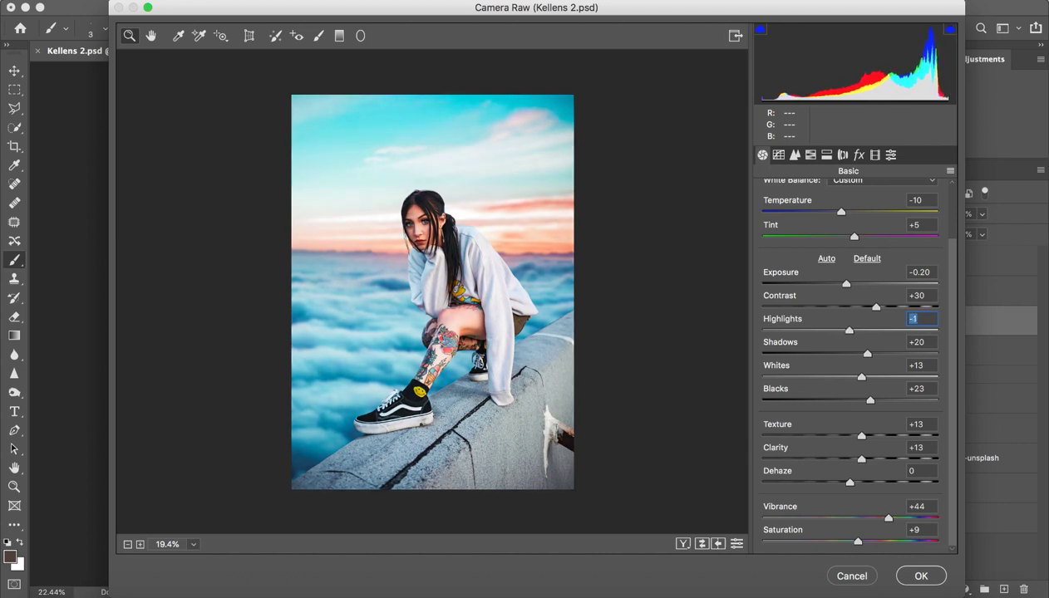
# Step: Return Exposure to 0.00 and lower Contrast to +23
pyautogui.moveTo(846, 283); pyautogui.dragTo(849, 284)
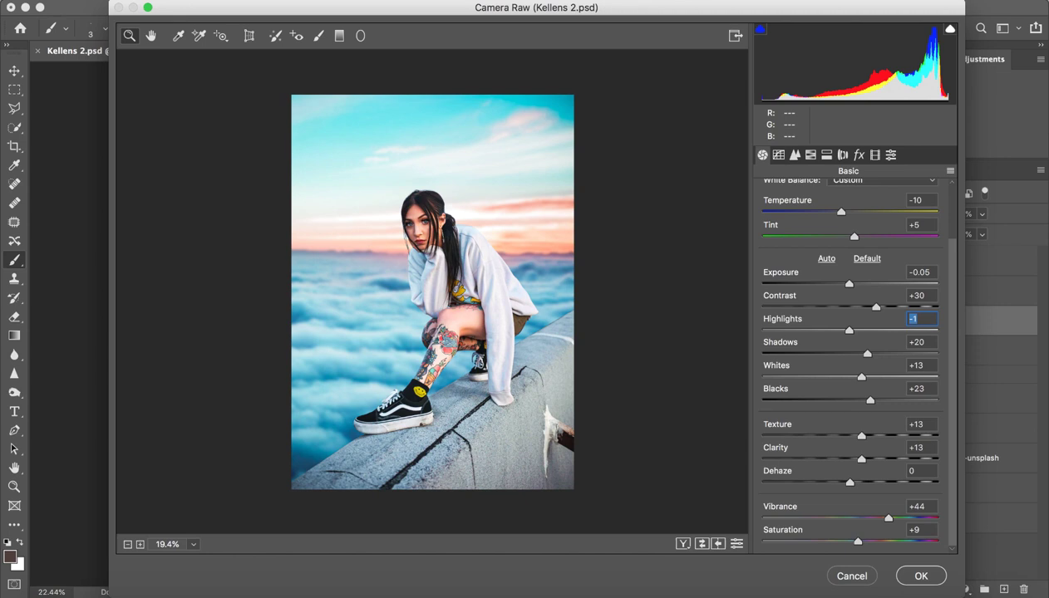
pyautogui.hotkey('shift', 'Tab')
pyautogui.hotkey('shift', 'Tab')
pyautogui.press('Up')
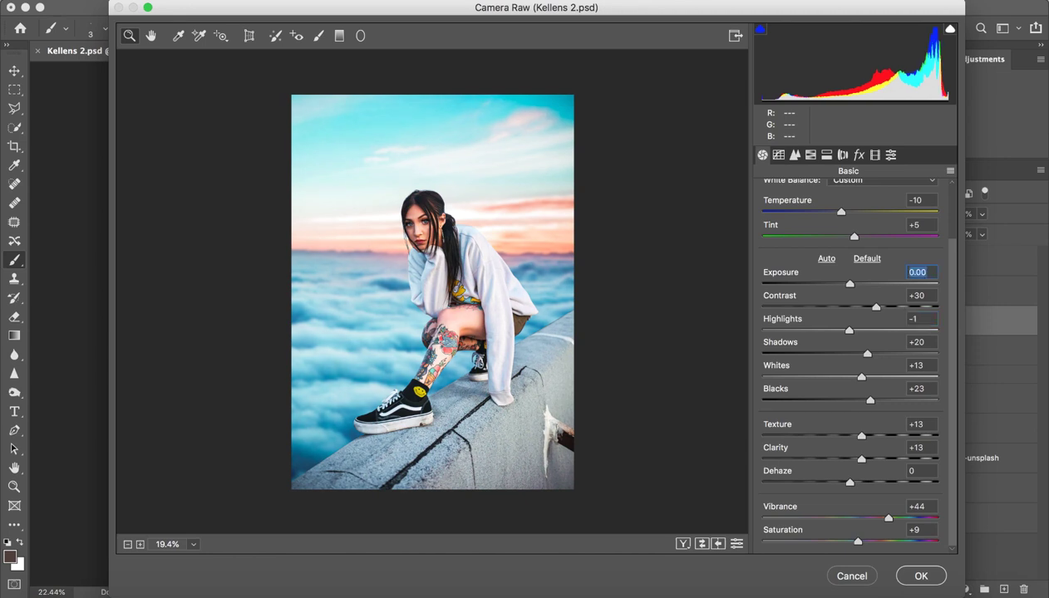
pyautogui.press('Tab')
pyautogui.press('Down')
pyautogui.press('Down')
pyautogui.press('Down')
# Step: Lower Whites to +2 and compare the edit with the original
pyautogui.moveTo(861, 377)
pyautogui.mouseDown()
pyautogui.moveTo(875, 377)
pyautogui.moveTo(851, 377)
pyautogui.mouseUp()
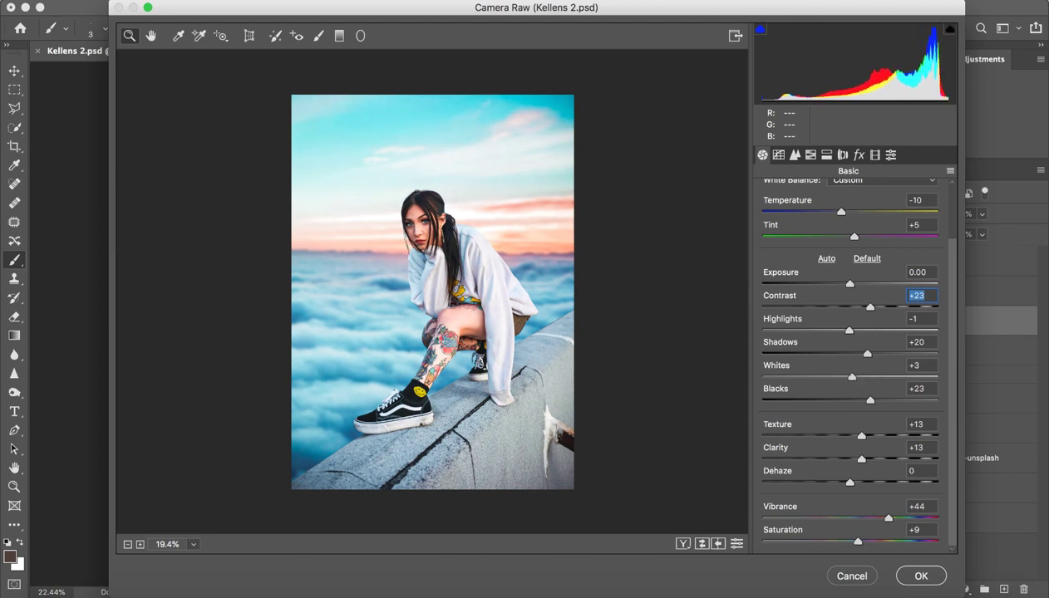
pyautogui.click(921, 365)
pyautogui.scroll(2, 432, 291)
pyautogui.scroll(-3, 432, 291)
pyautogui.press('p')
pyautogui.press('p')
pyautogui.press('p')
pyautogui.press('p')
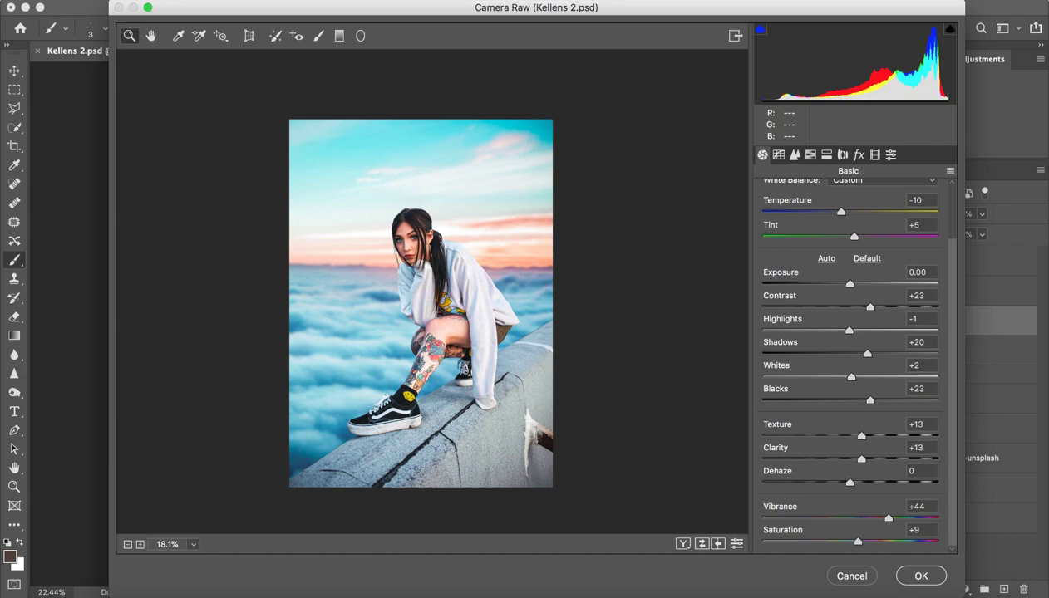
# Step: Apply the Camera Raw grade and inspect the face up close
pyautogui.press('Return')
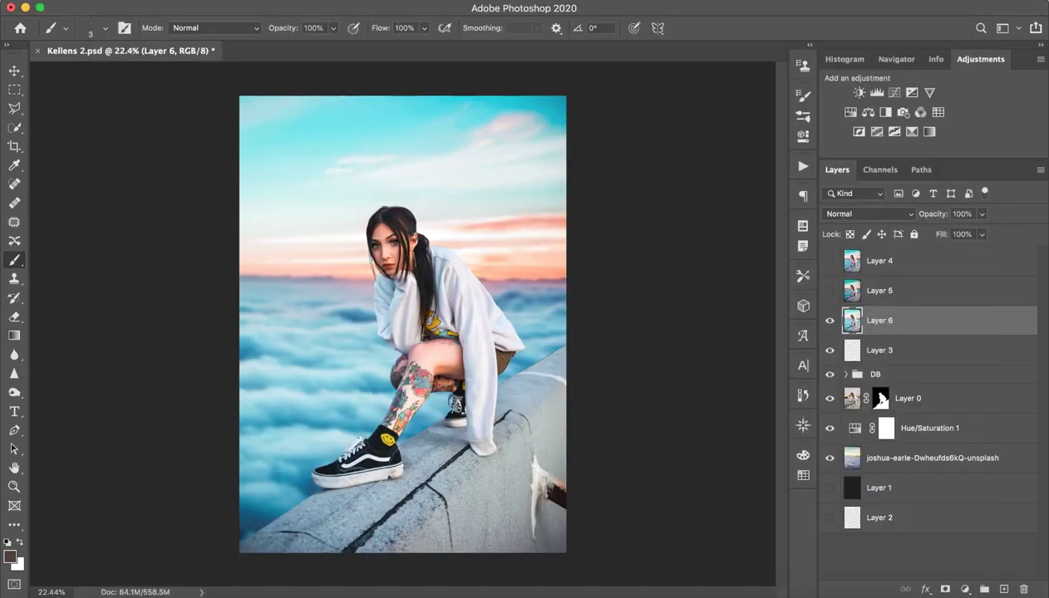
pyautogui.press('z')
pyautogui.moveTo(359, 199); pyautogui.dragTo(432, 200)
pyautogui.moveTo(473, 359); pyautogui.dragTo(275, 499)
pyautogui.press('b')
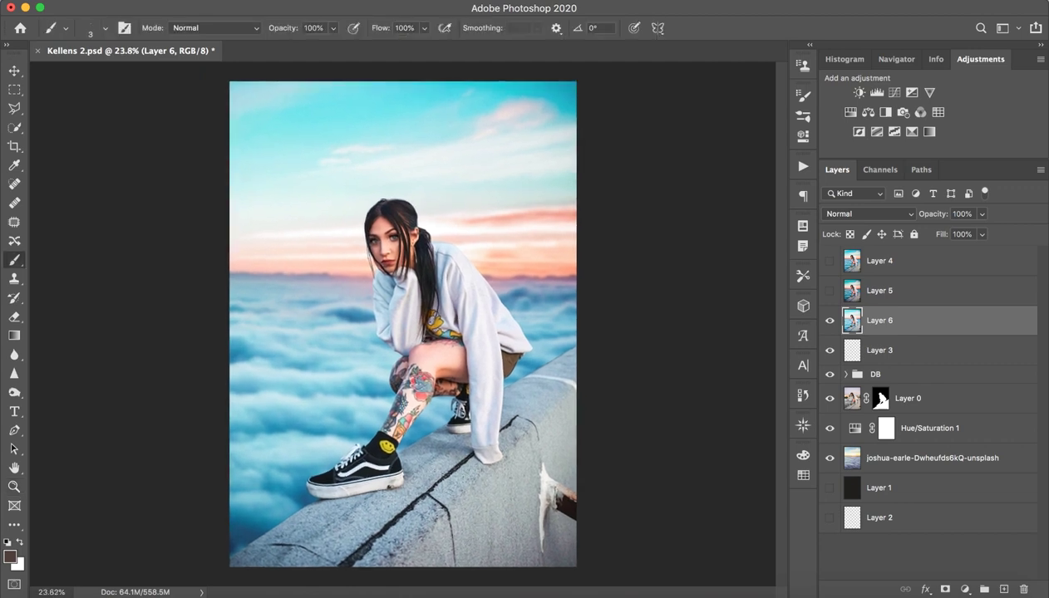
# Step: Delete Layers 4 and 5 and duplicate Layer 6
pyautogui.hotkey('alt', ']')
pyautogui.hotkey('alt', 'shift', ']')
pyautogui.press('BackSpace')
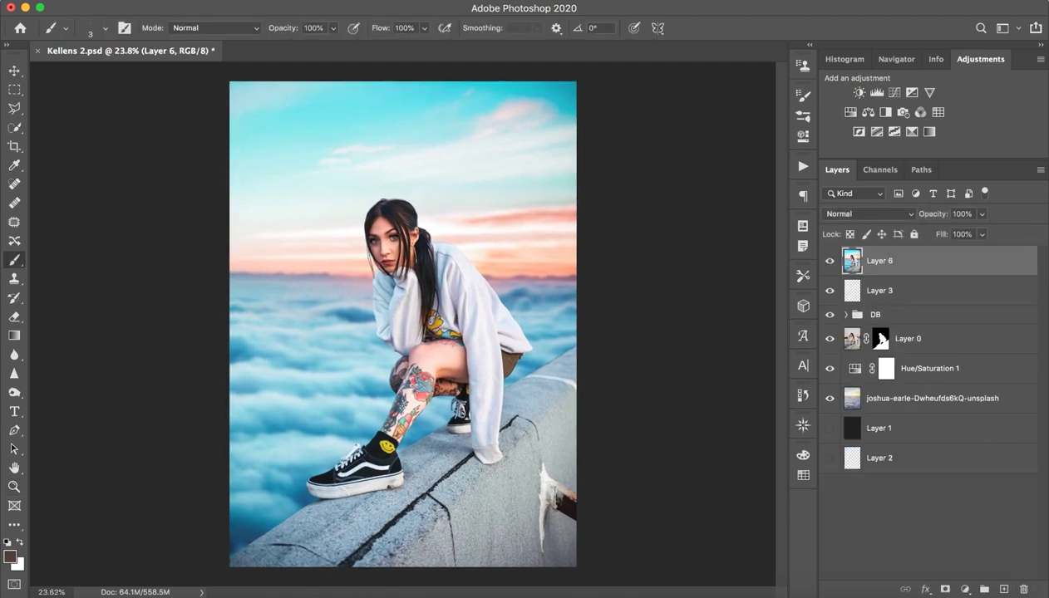
pyautogui.hotkey('ctrl', 'j')
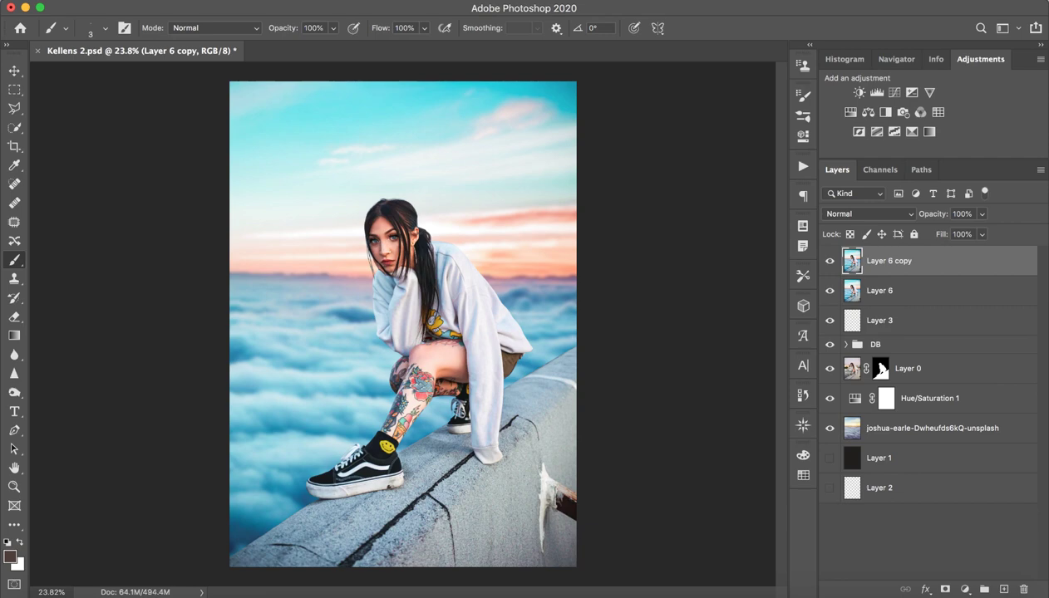
# Step: Apply a High Pass filter to Layer 6 copy and set it to Overlay blending
pyautogui.click(340, 1)
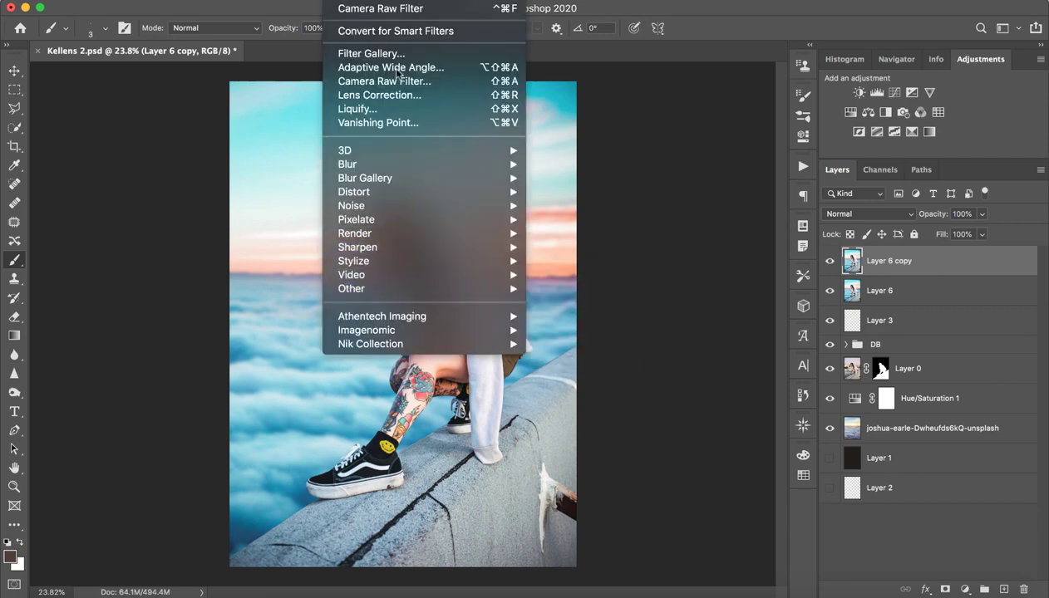
pyautogui.moveTo(350, 289)
pyautogui.click(566, 304)
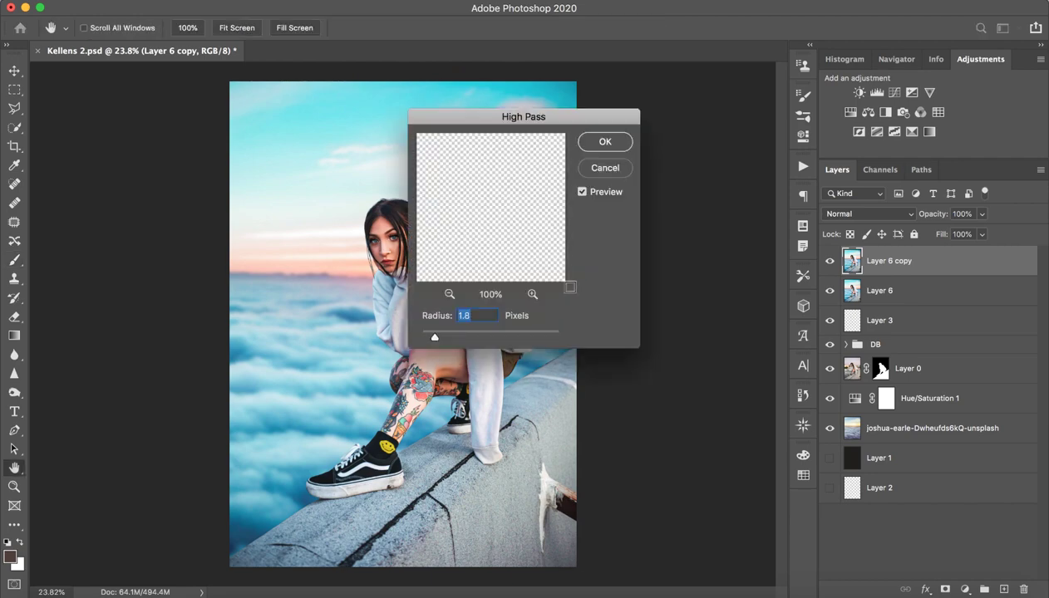
pyautogui.click(606, 142)
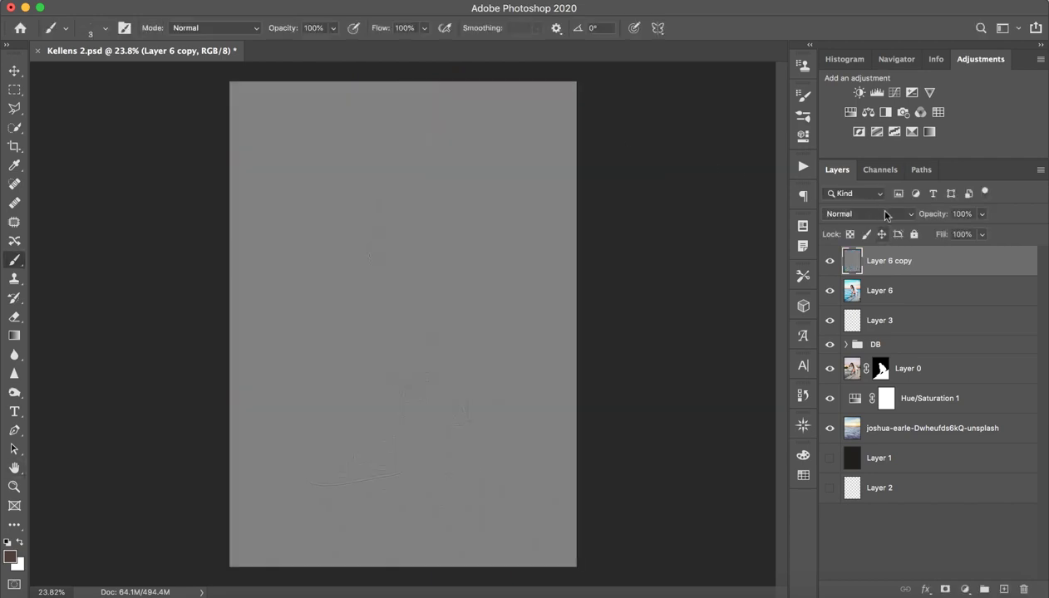
pyautogui.click(885, 216)
pyautogui.click(867, 365)
# Step: Compare the sharpening by toggling Layer 6 copy's visibility while zoomed in
pyautogui.moveTo(350, 234); pyautogui.dragTo(465, 233)
pyautogui.click(829, 261)
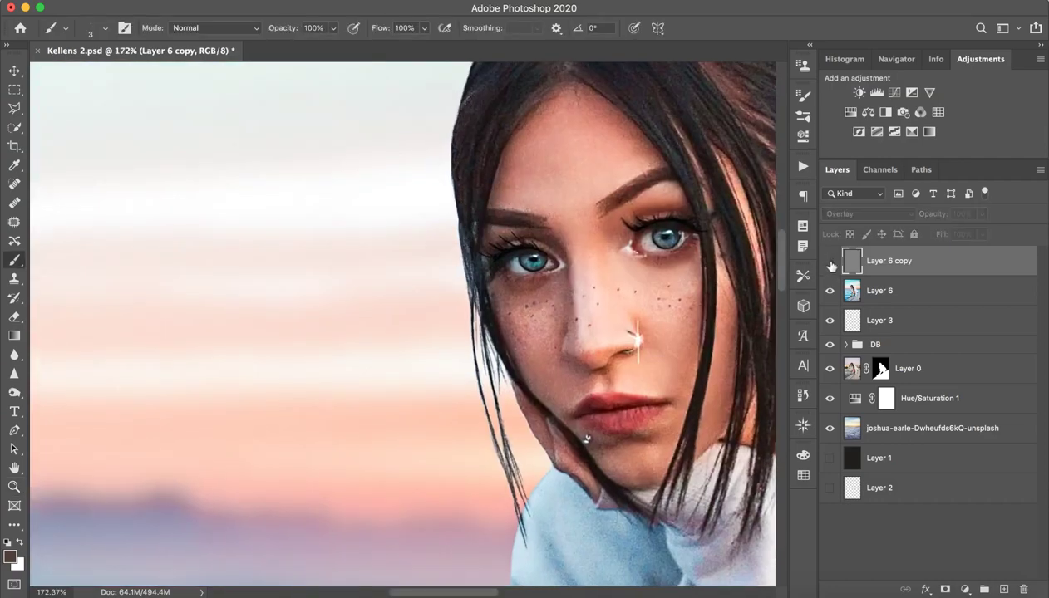
pyautogui.click(830, 263)
pyautogui.click(831, 262)
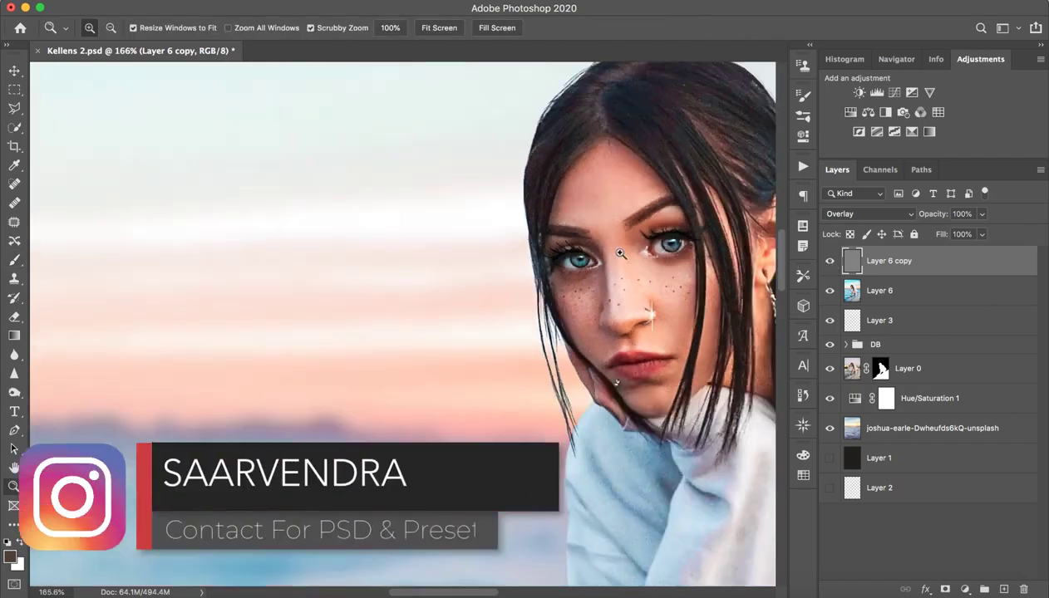
pyautogui.moveTo(773, 336); pyautogui.dragTo(391, 332)
pyautogui.moveTo(532, 299)
pyautogui.mouseDown()
pyautogui.moveTo(488, 291)
pyautogui.moveTo(511, 291)
pyautogui.mouseUp()
pyautogui.press('b')
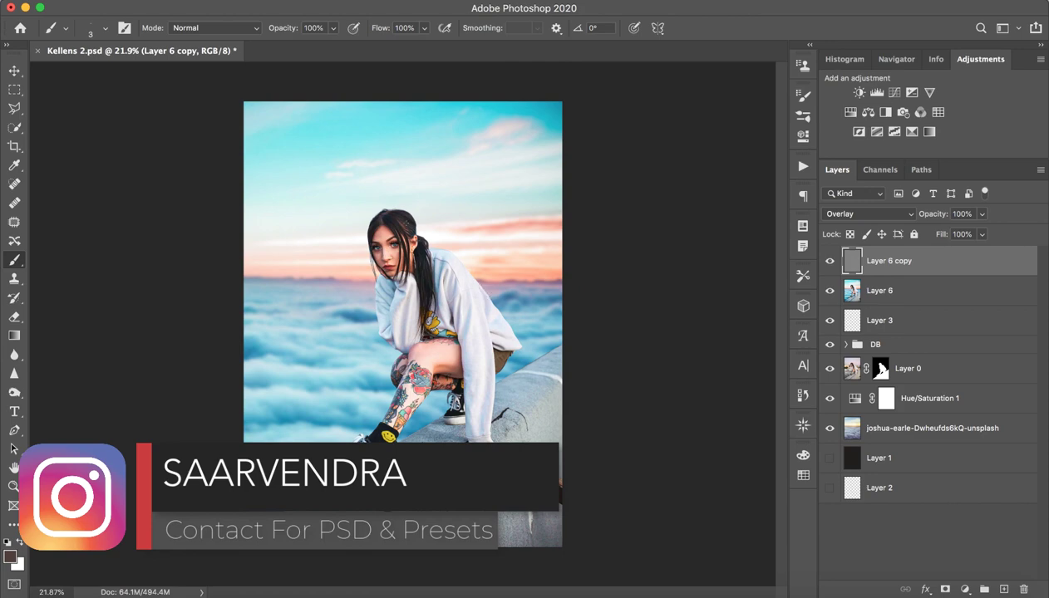
# Step: Open Save for Web (Legacy), preview the face, and confirm the JPEG format
pyautogui.click(125, 2)
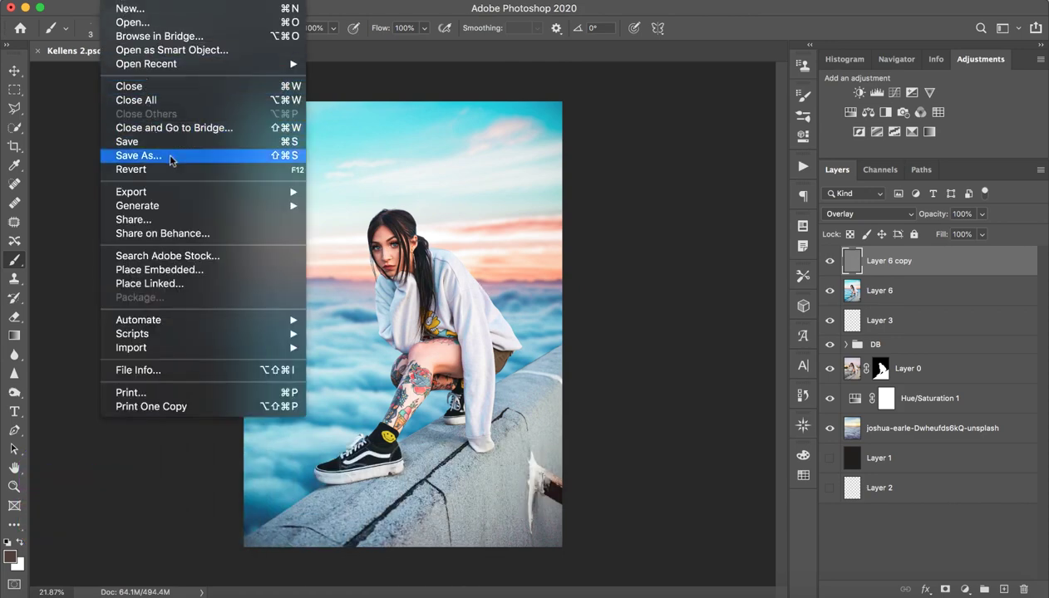
pyautogui.moveTo(131, 192)
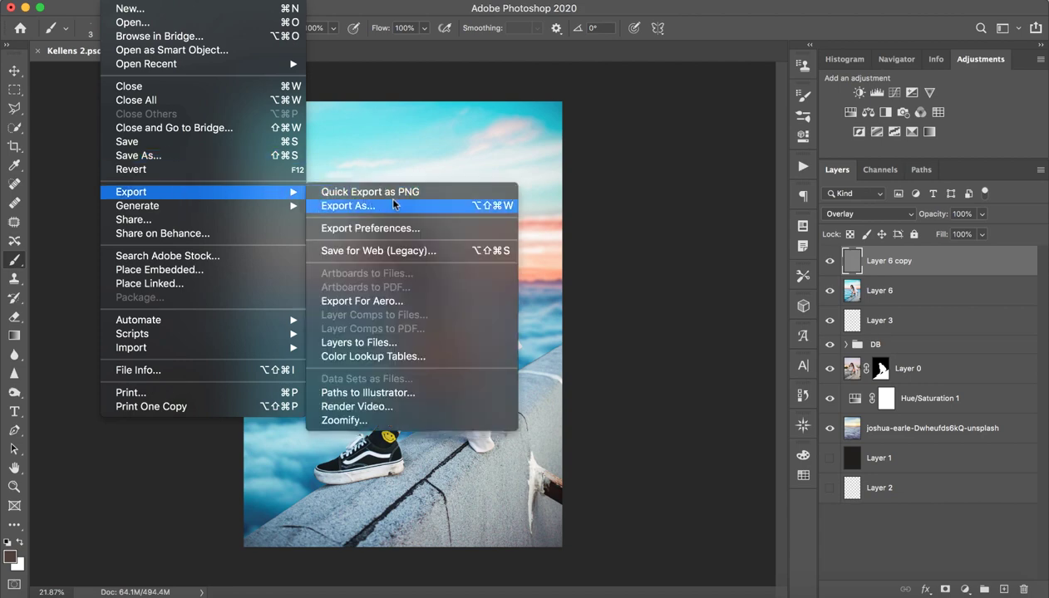
pyautogui.click(405, 253)
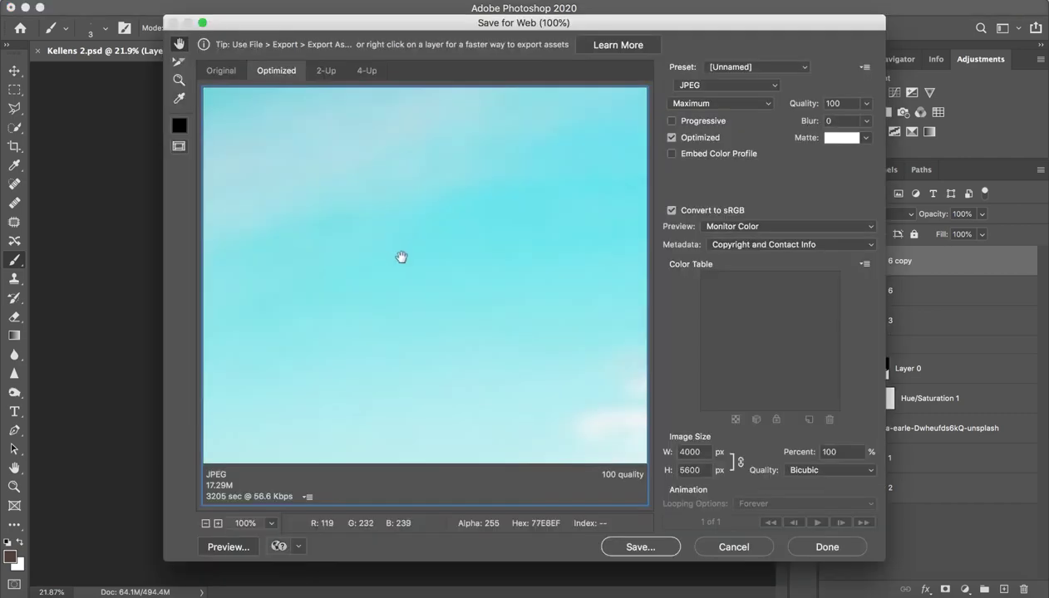
pyautogui.moveTo(468, 369); pyautogui.dragTo(373, 175)
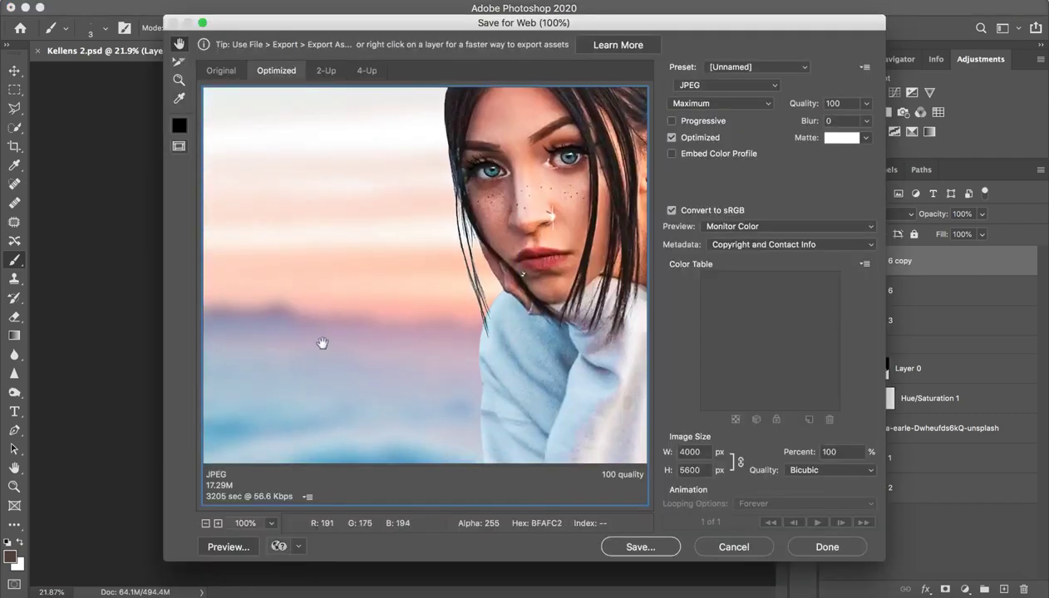
pyautogui.moveTo(451, 361); pyautogui.dragTo(350, 388)
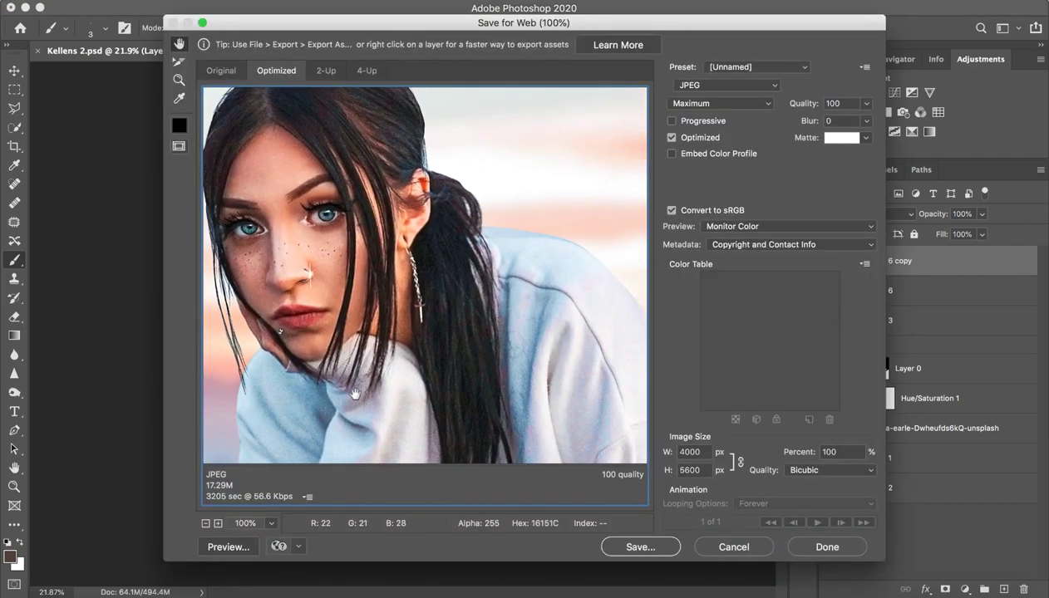
pyautogui.click(739, 88)
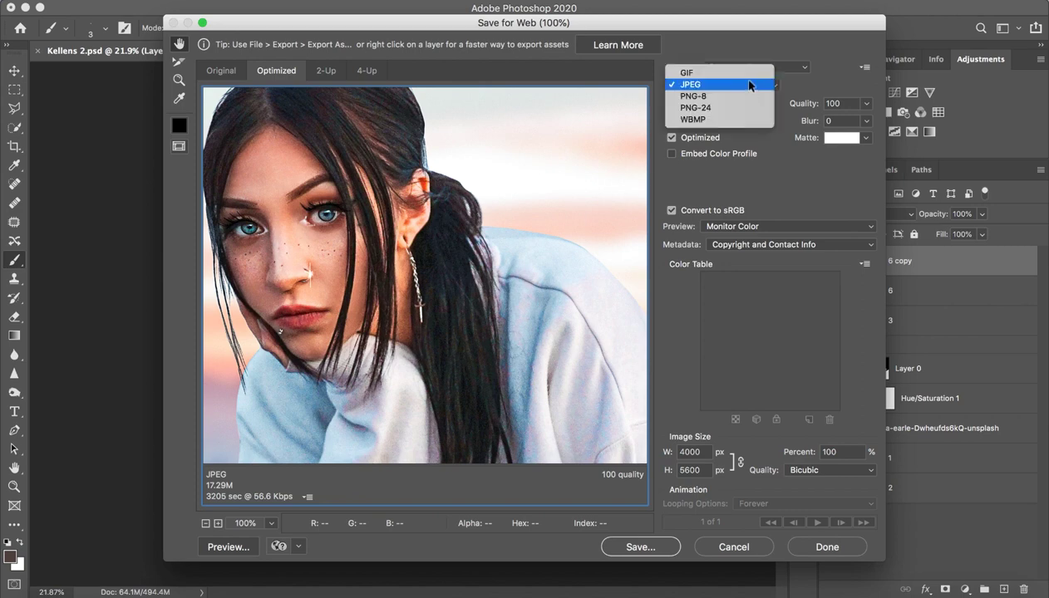
pyautogui.click(847, 550)
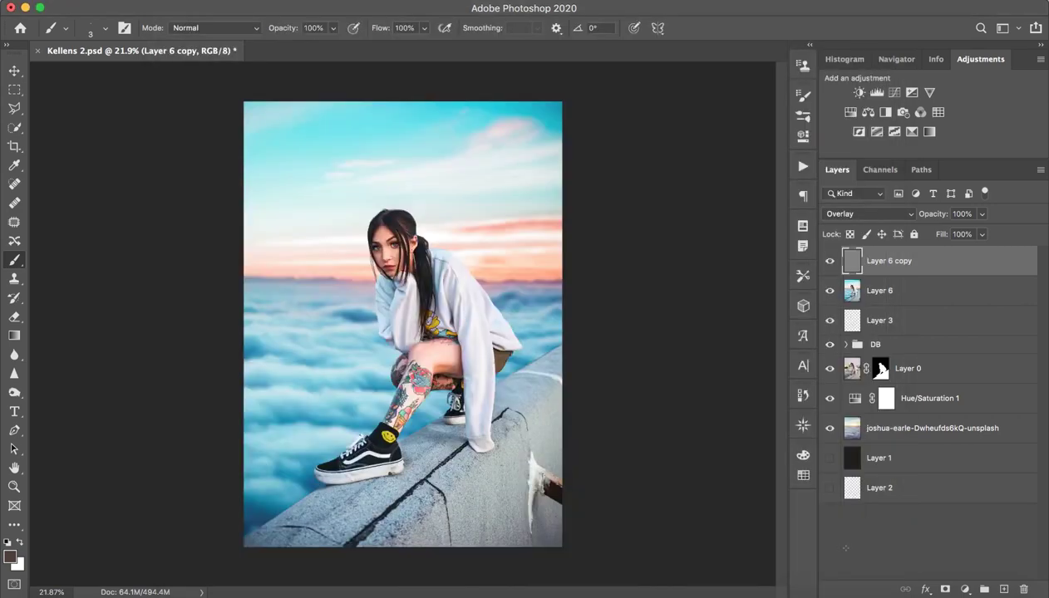
# Step: Save the maximum-quality JPEG as Kellens-2.jpg on the Desktop
pyautogui.click(142, 0)
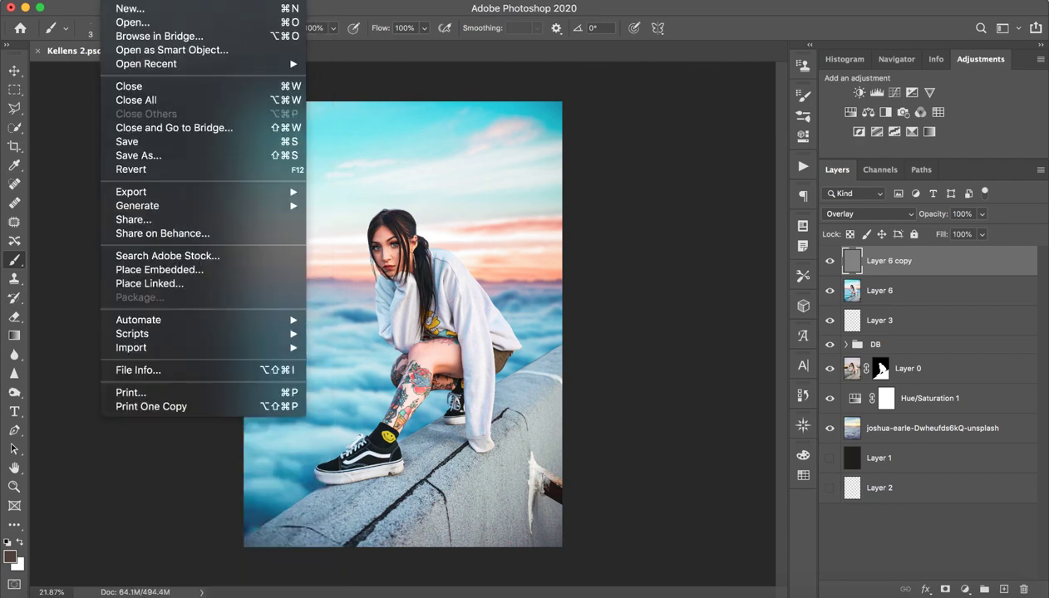
pyautogui.moveTo(132, 192)
pyautogui.click(379, 250)
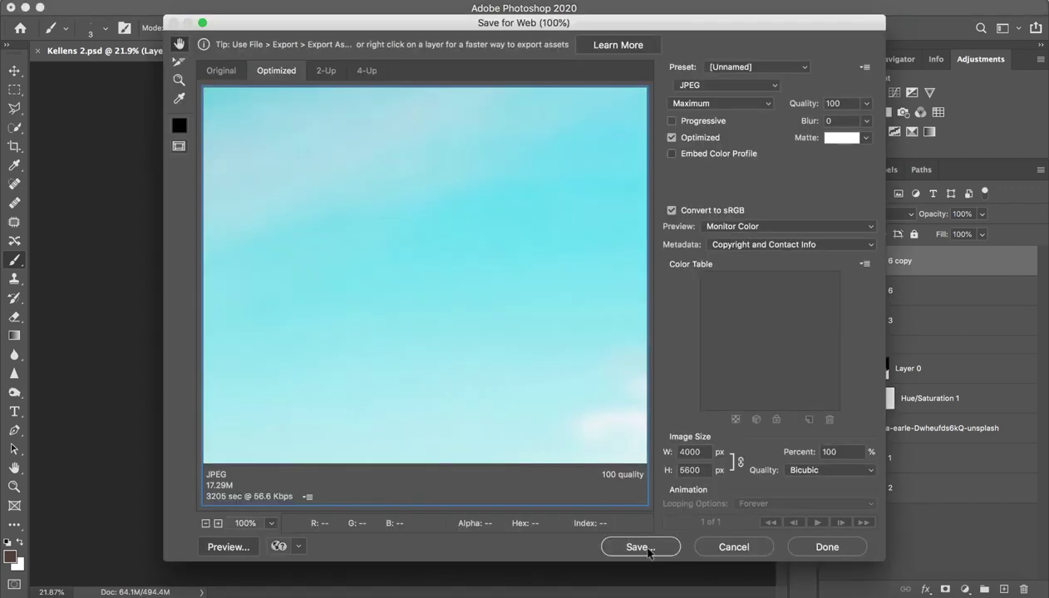
pyautogui.click(647, 550)
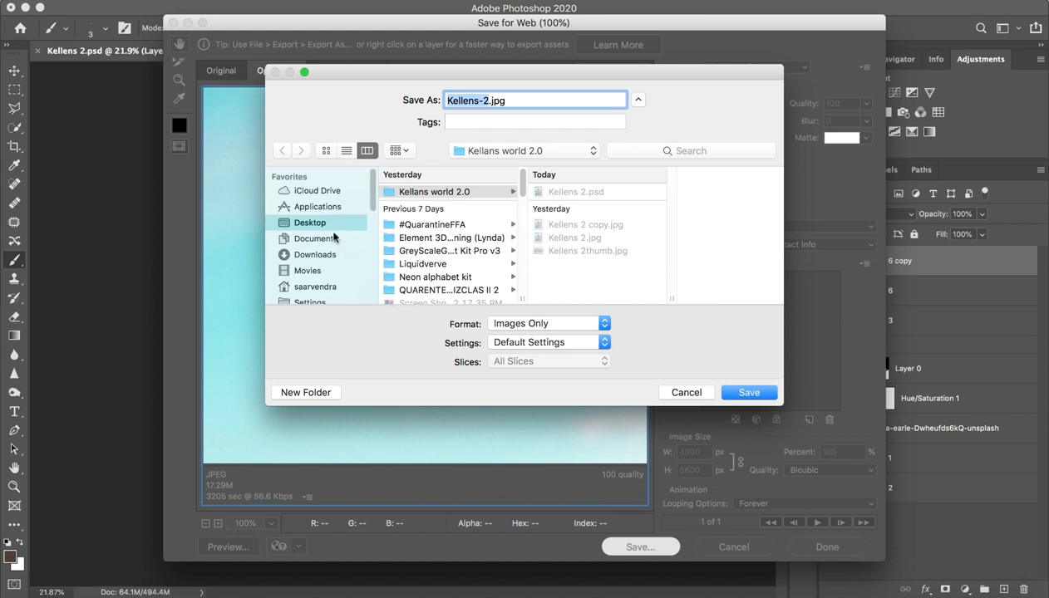
pyautogui.click(327, 227)
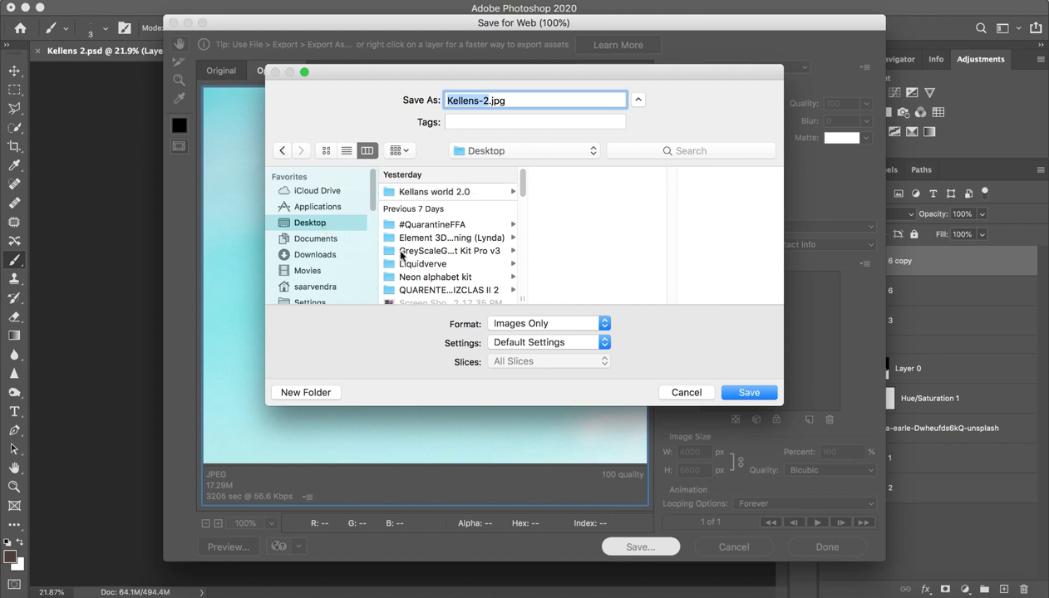
pyautogui.click(732, 389)
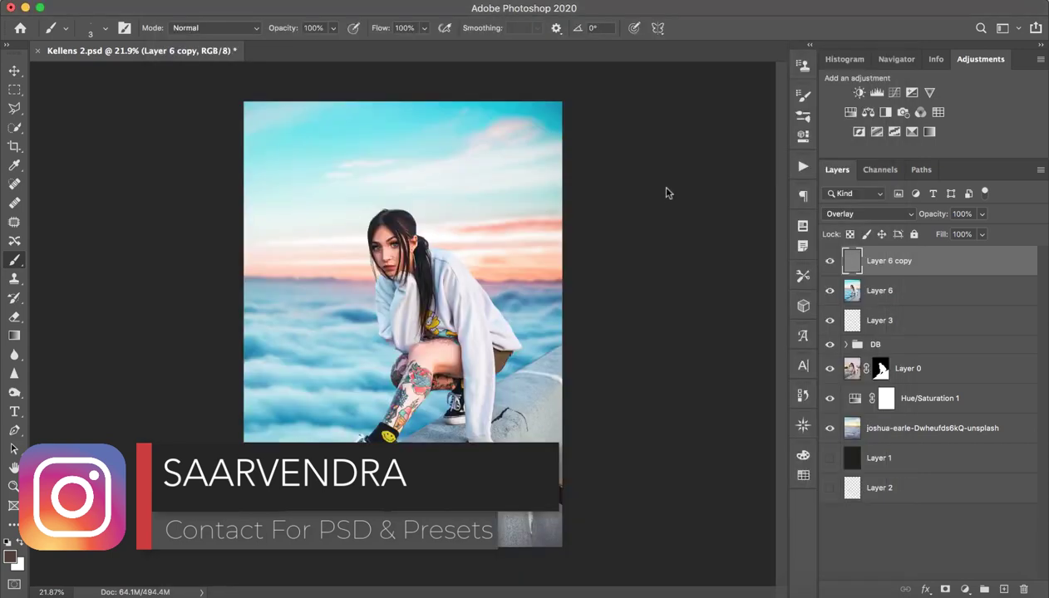
# Step: Move Photoshop aside and Quick Look the exported Kellens-2.jpg on the desktop
pyautogui.moveTo(409, 9)
pyautogui.mouseDown()
pyautogui.moveTo(603, 104)
pyautogui.moveTo(573, 583)
pyautogui.mouseUp()
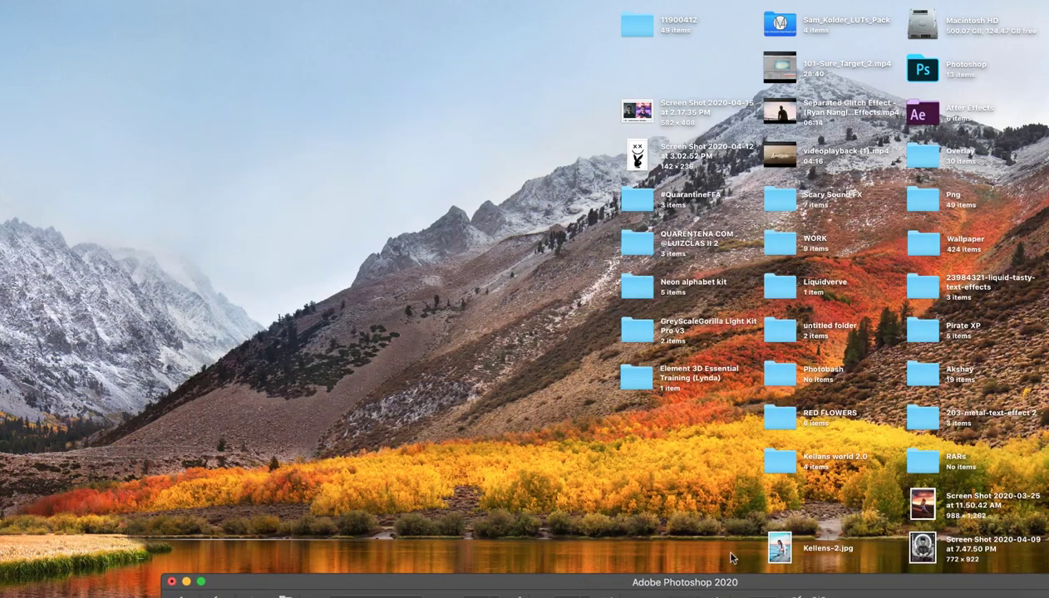
pyautogui.click(778, 548)
pyautogui.press('space')
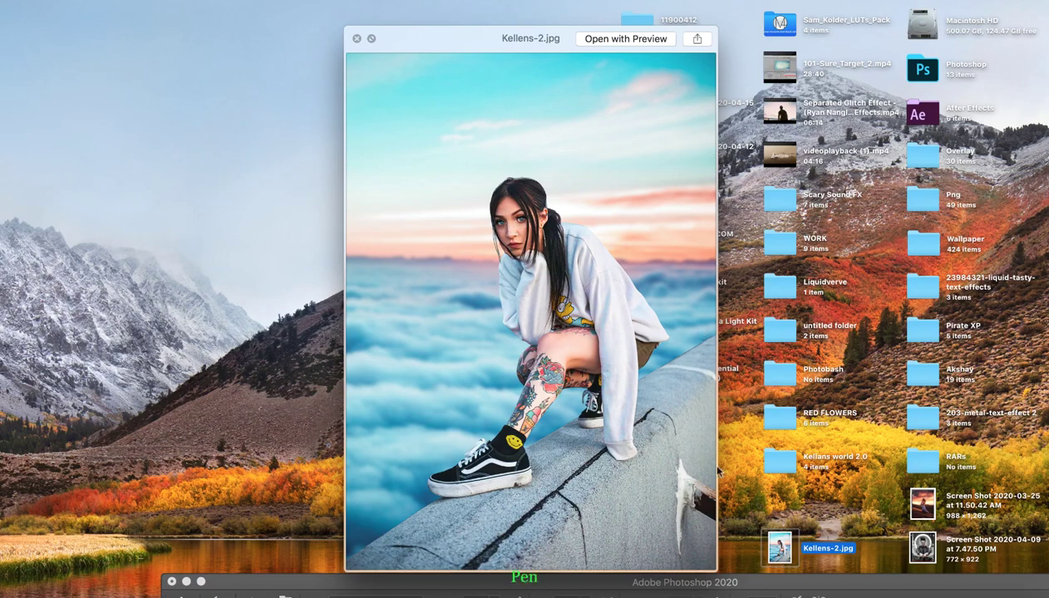
pyautogui.moveTo(686, 446); pyautogui.dragTo(610, 428)
pyautogui.press('space')
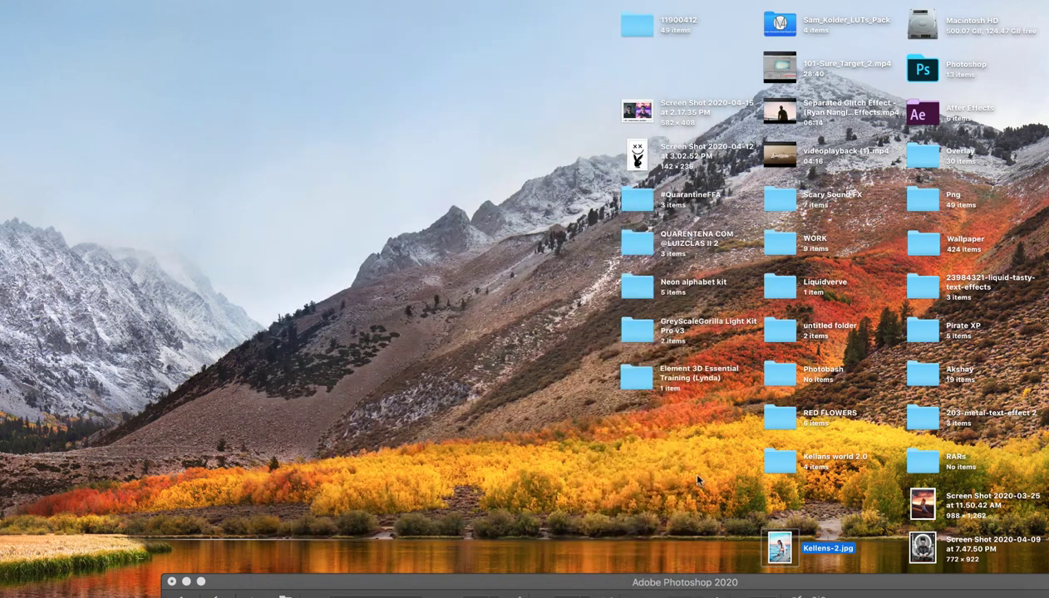
# Step: Open Kellens-2.jpg in Preview and centre its window on screen
pyautogui.moveTo(781, 549); pyautogui.dragTo(787, 555)
pyautogui.doubleClick(781, 551)
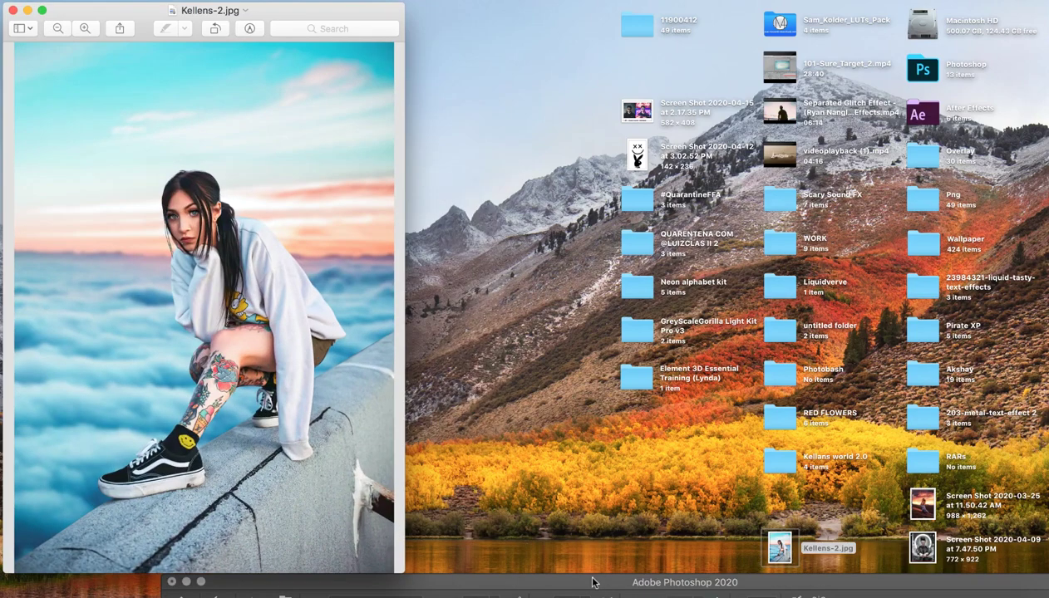
pyautogui.click(545, 580)
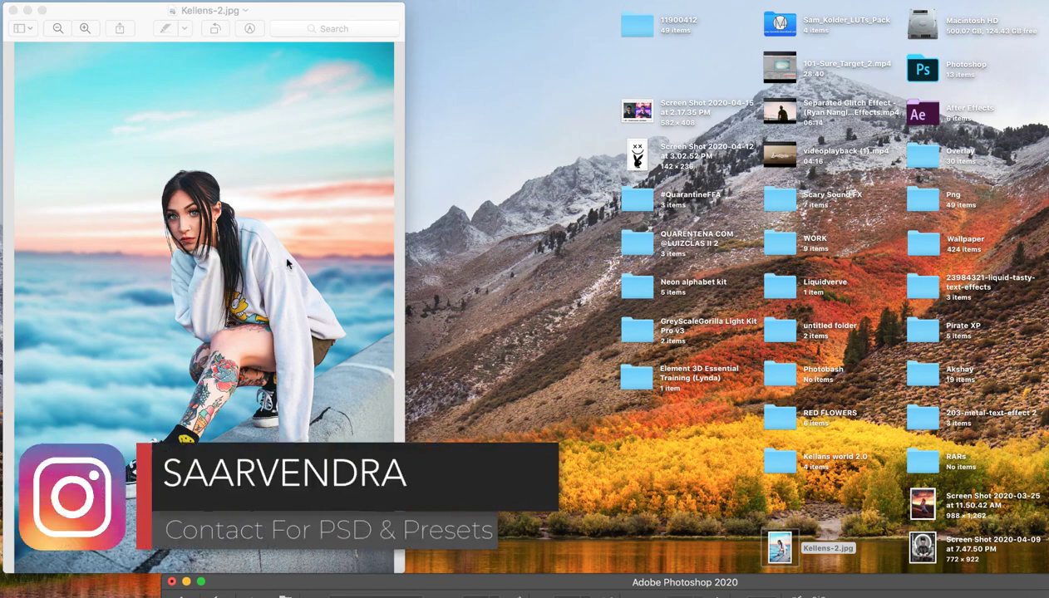
pyautogui.moveTo(121, 33); pyautogui.dragTo(405, 30)
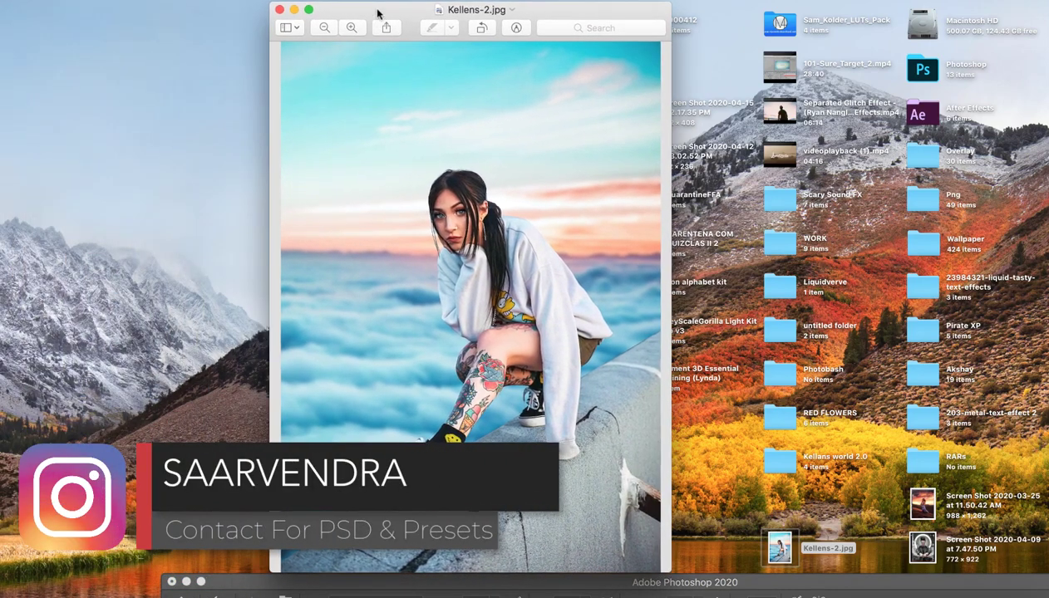